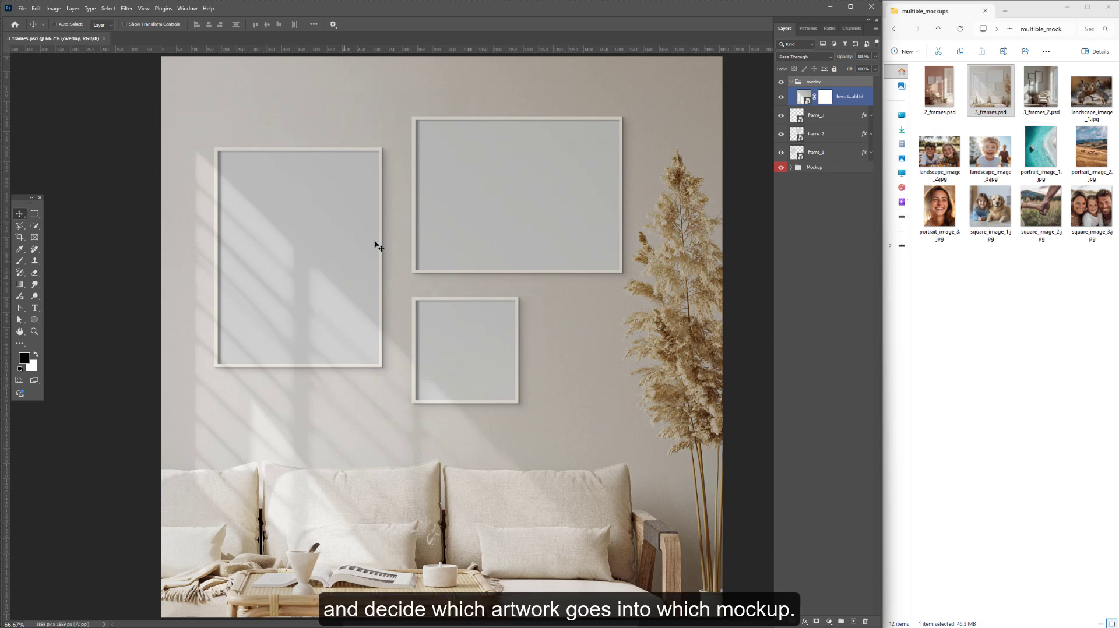
pyautogui.click(808, 168)
pyautogui.click(824, 131)
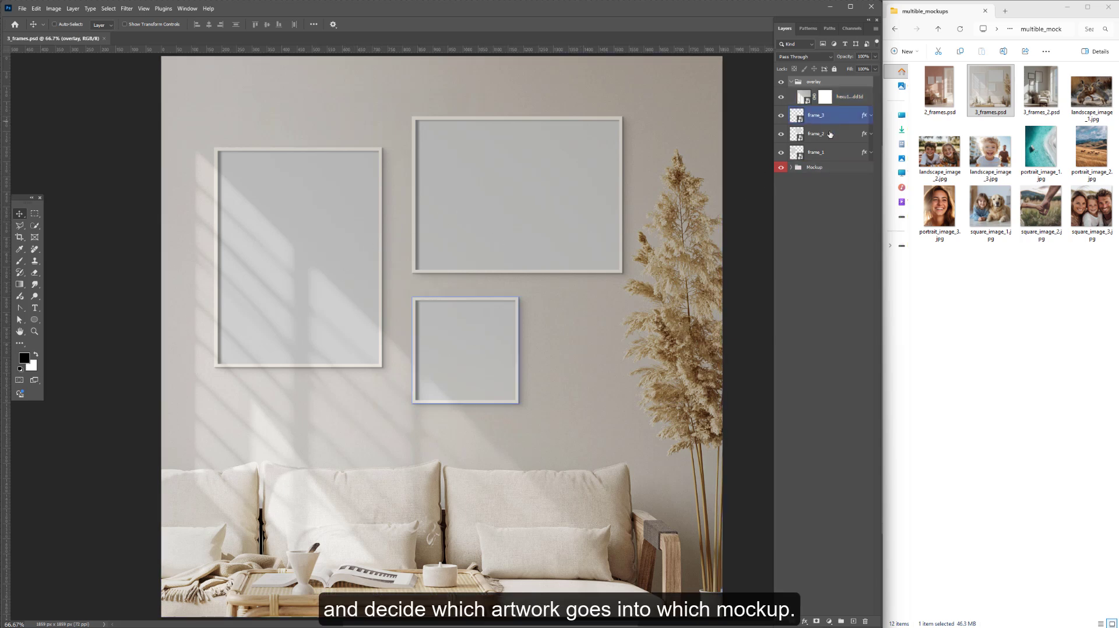
pyautogui.click(828, 154)
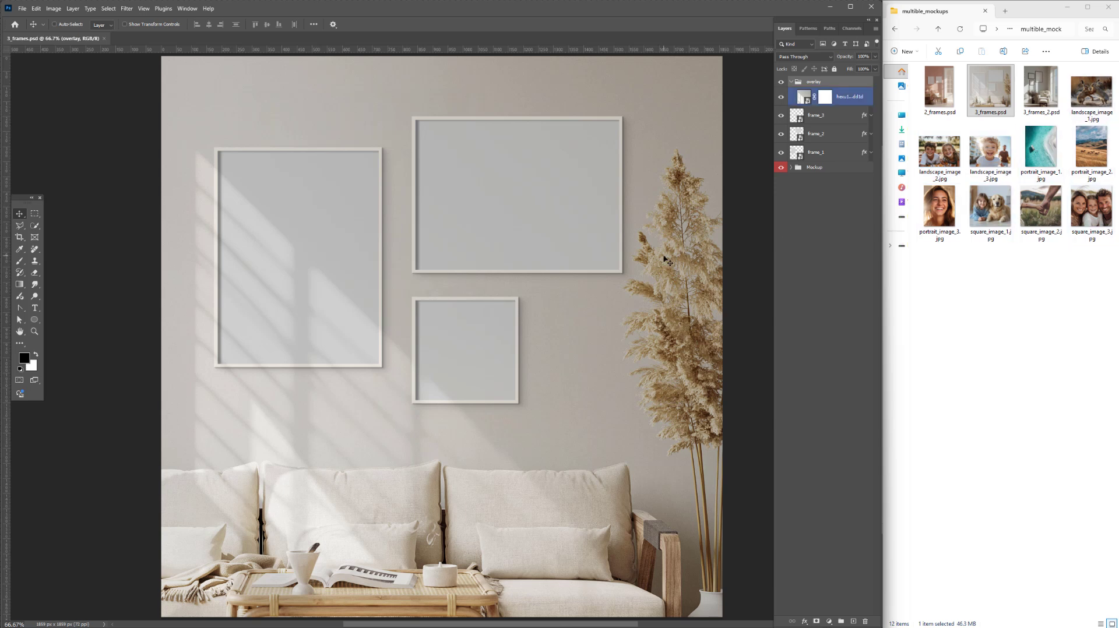
# Step: Open the MockupBatch plugin, then collapse its panel and park it clear of the mockup image
pyautogui.click(163, 9)
pyautogui.moveTo(178, 59)
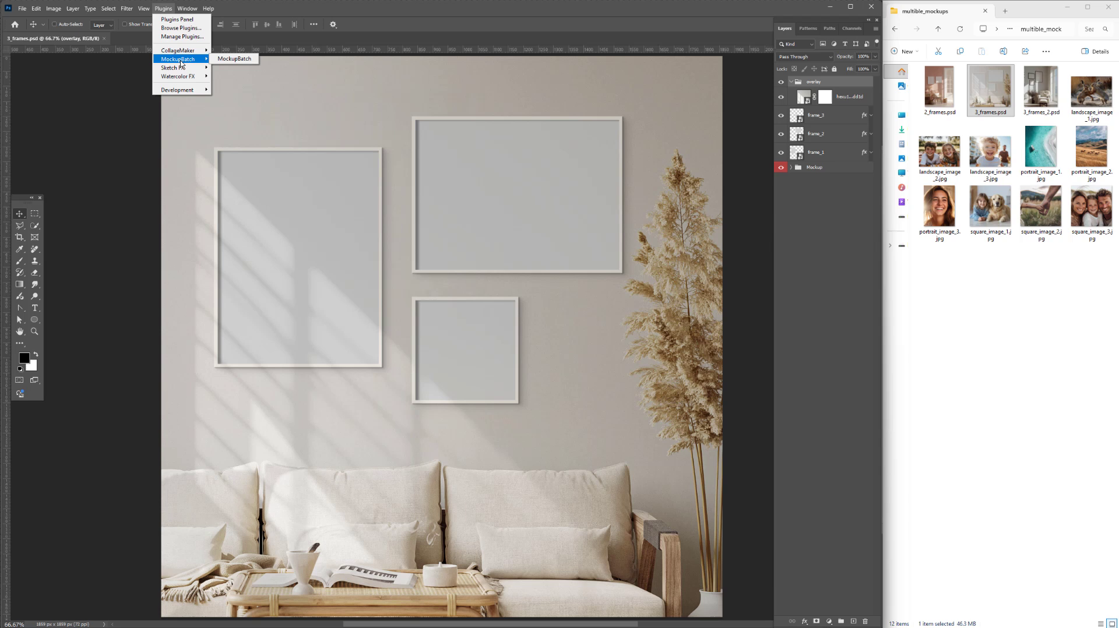
pyautogui.click(229, 58)
pyautogui.moveTo(451, 196); pyautogui.dragTo(445, 172)
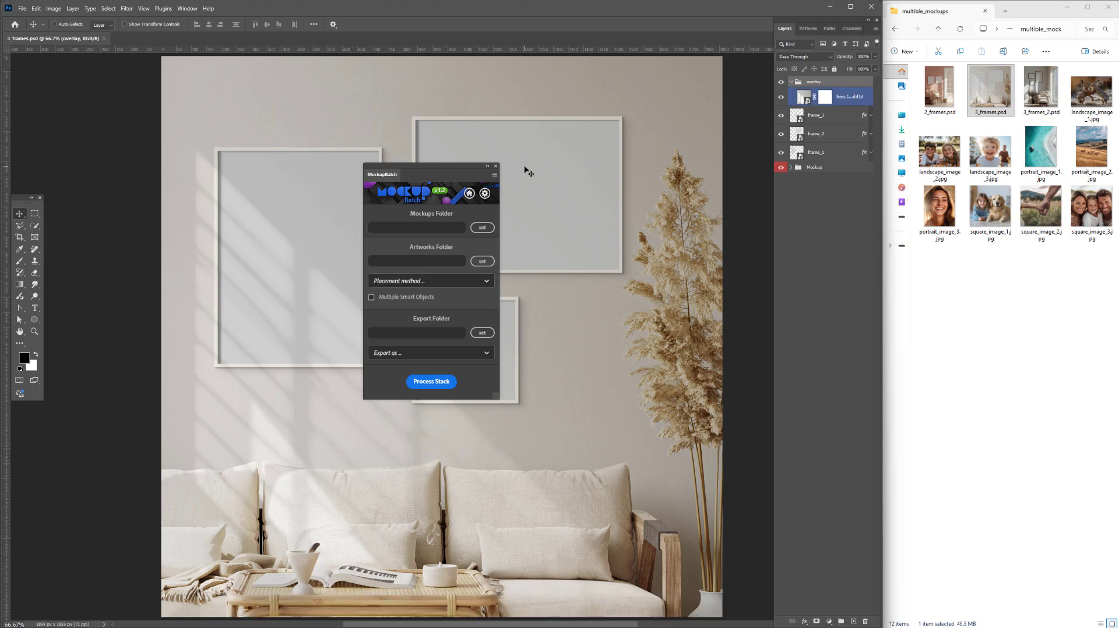
pyautogui.click(488, 169)
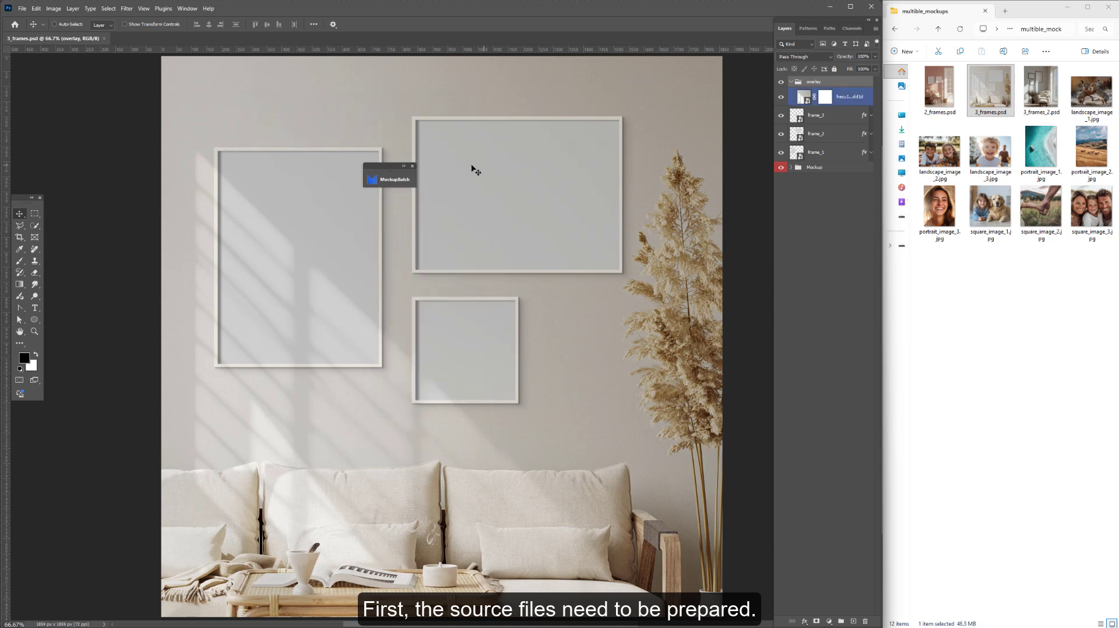
pyautogui.moveTo(391, 166); pyautogui.dragTo(92, 95)
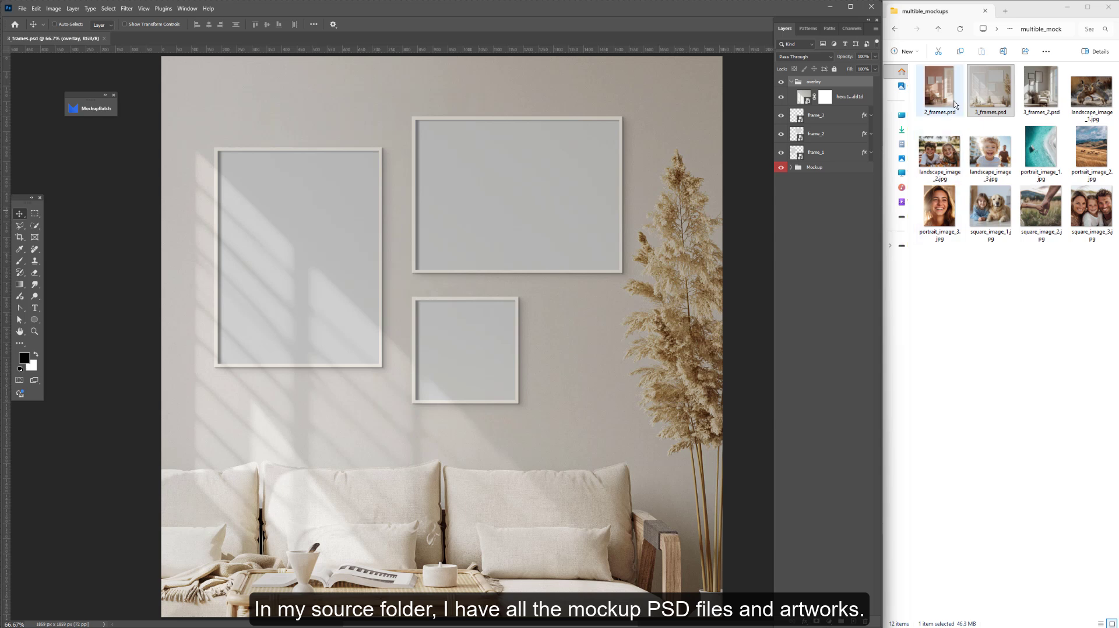
# Step: Switch to File Explorer and create a new folder named mockups inside the multible_mockups source folder
pyautogui.click(914, 54)
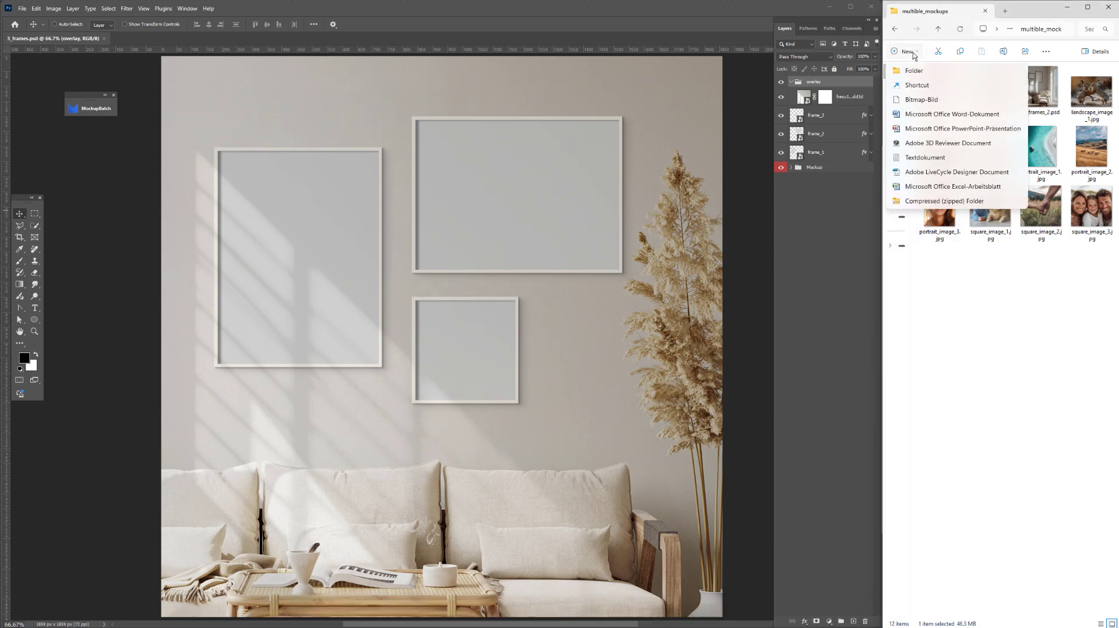
pyautogui.click(914, 71)
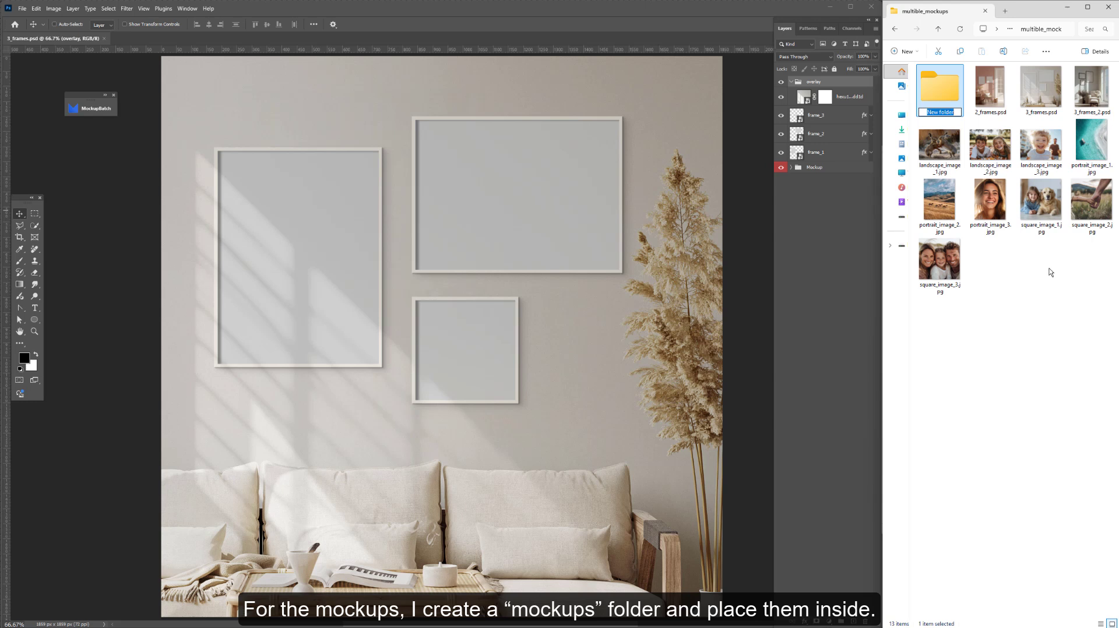
pyautogui.write('mockups')
pyautogui.press('Return')
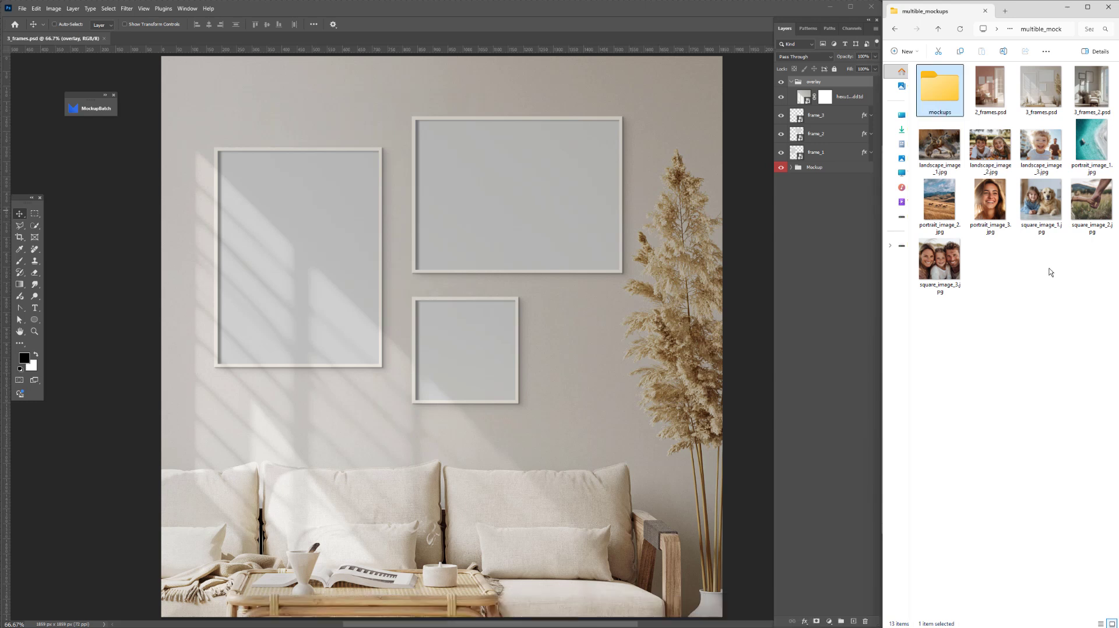
# Step: Move the files 2_frames.psd, 3_frames.psd and 3_frames_2.psd into the mockups folder
pyautogui.click(991, 94)
pyautogui.keyDown('ctrl'); pyautogui.click(1035, 96); pyautogui.keyUp('ctrl')
pyautogui.keyDown('ctrl'); pyautogui.click(1087, 98); pyautogui.keyUp('ctrl')
pyautogui.moveTo(1088, 98); pyautogui.dragTo(944, 98)
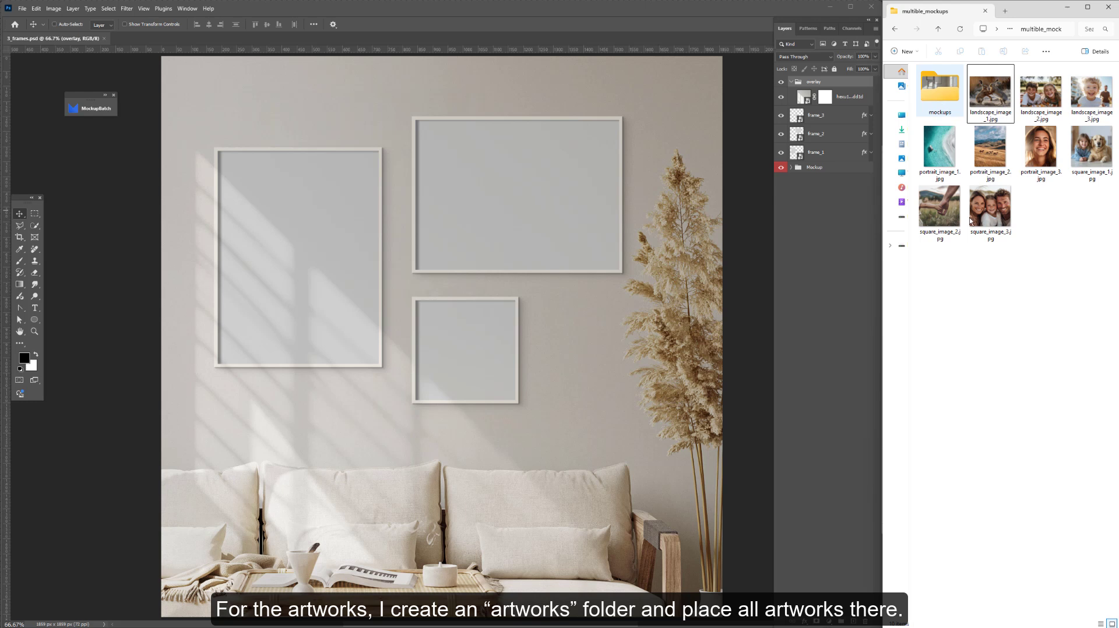
# Step: Create another new folder named artworks in the source folder
pyautogui.click(903, 51)
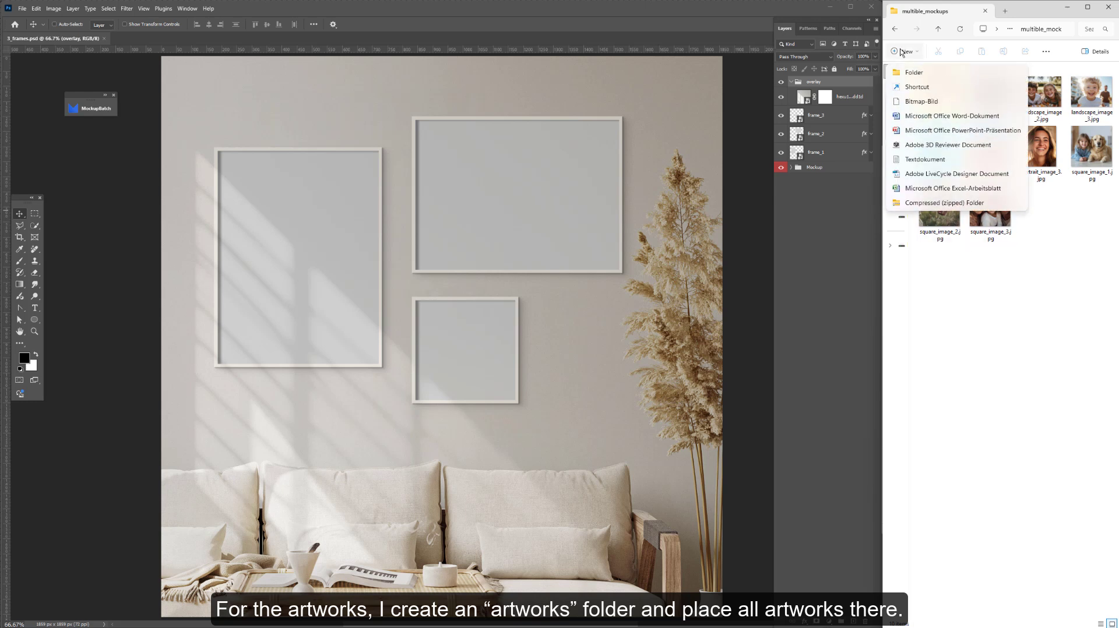
pyautogui.click(933, 72)
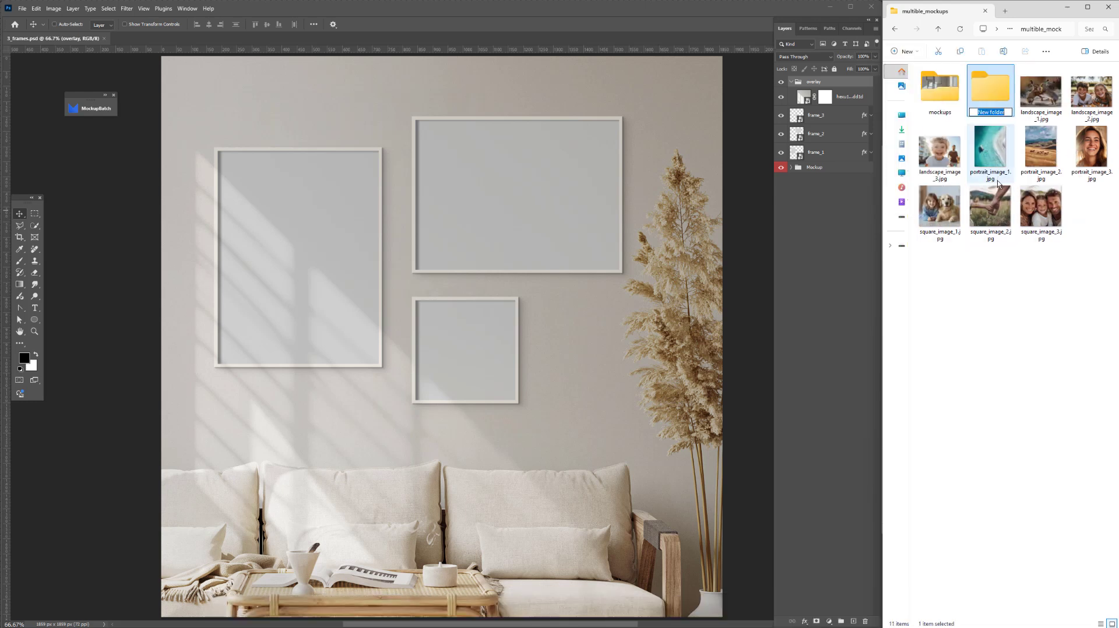
pyautogui.write('artworks')
pyautogui.press('Return')
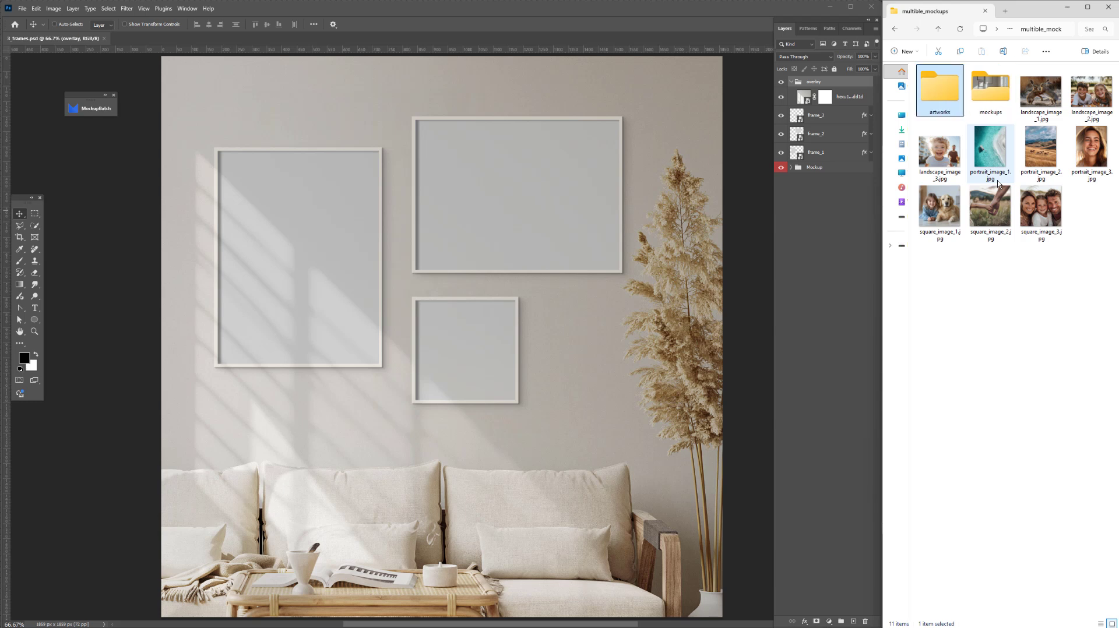
# Step: Move all landscape, portrait and square JPG images into the artworks folder
pyautogui.click(1044, 102)
pyautogui.keyDown('shift'); pyautogui.click(1041, 210); pyautogui.keyUp('shift')
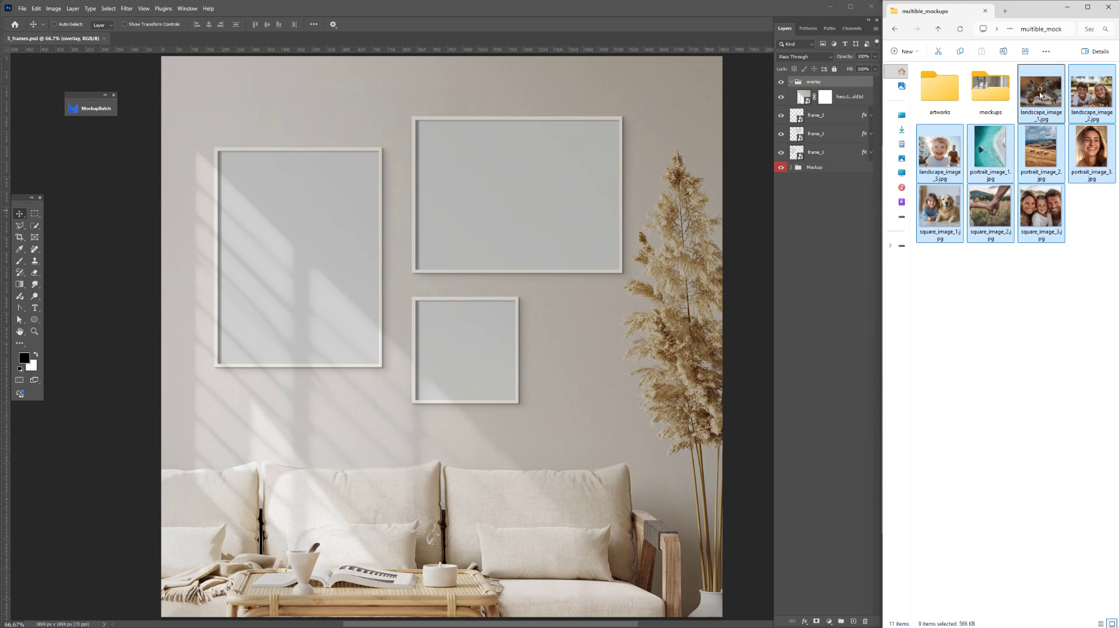
pyautogui.moveTo(1043, 114); pyautogui.dragTo(946, 98)
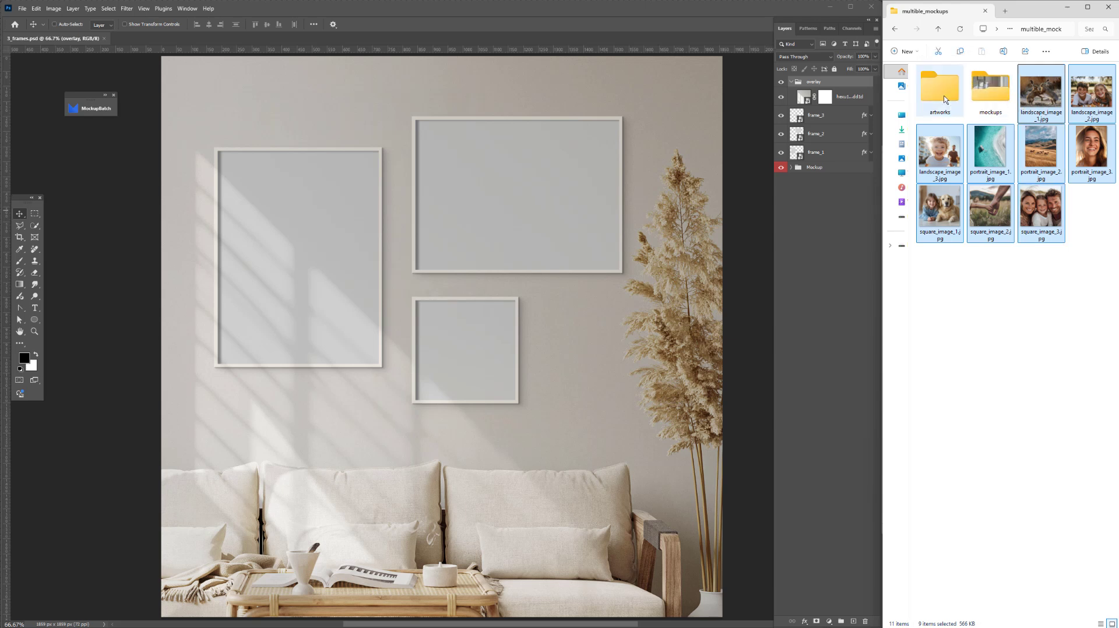
# Step: Create a folder named export next to the artworks and mockups folders
pyautogui.click(906, 51)
pyautogui.click(920, 70)
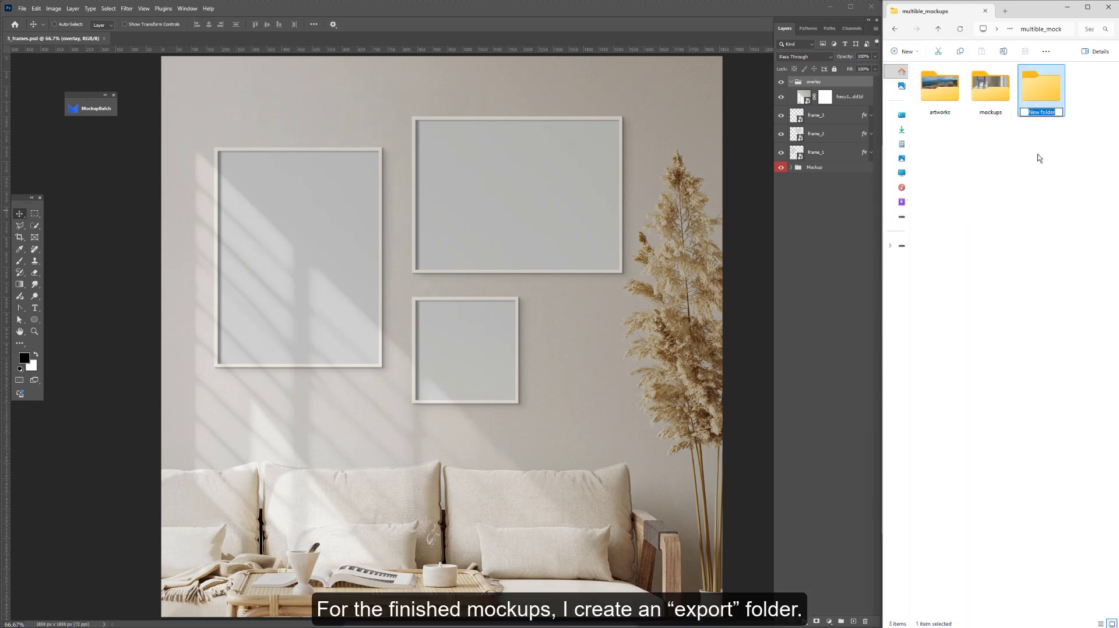
pyautogui.write('export')
pyautogui.click(1037, 160)
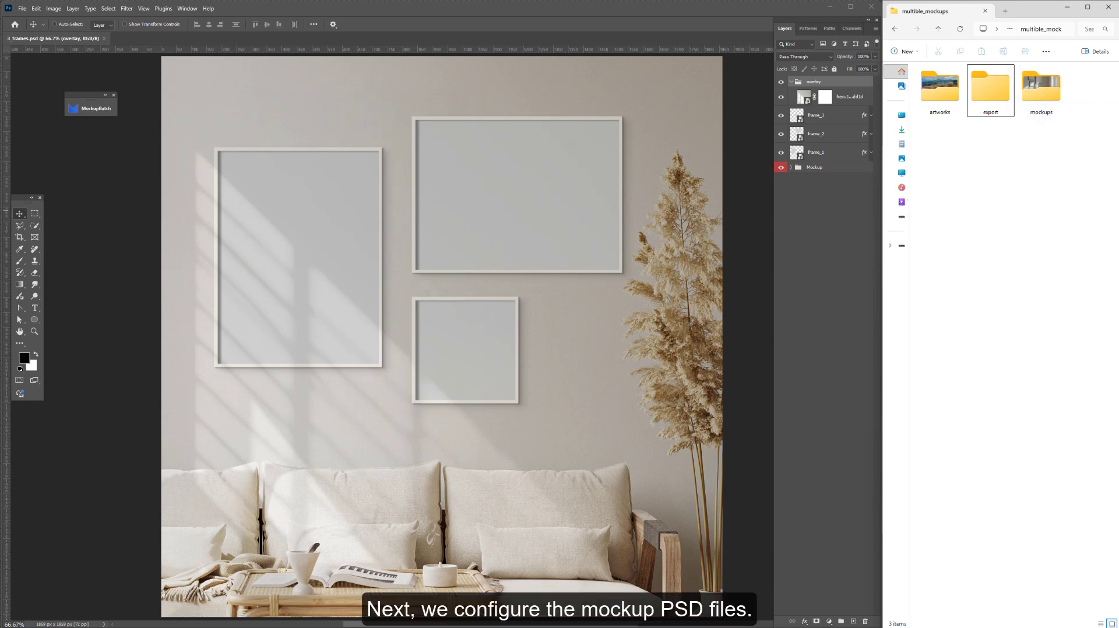
# Step: Open 2_frames.psd and 3_frames_2.psd from the mockups folder in Photoshop as separate documents
pyautogui.doubleClick(1044, 90)
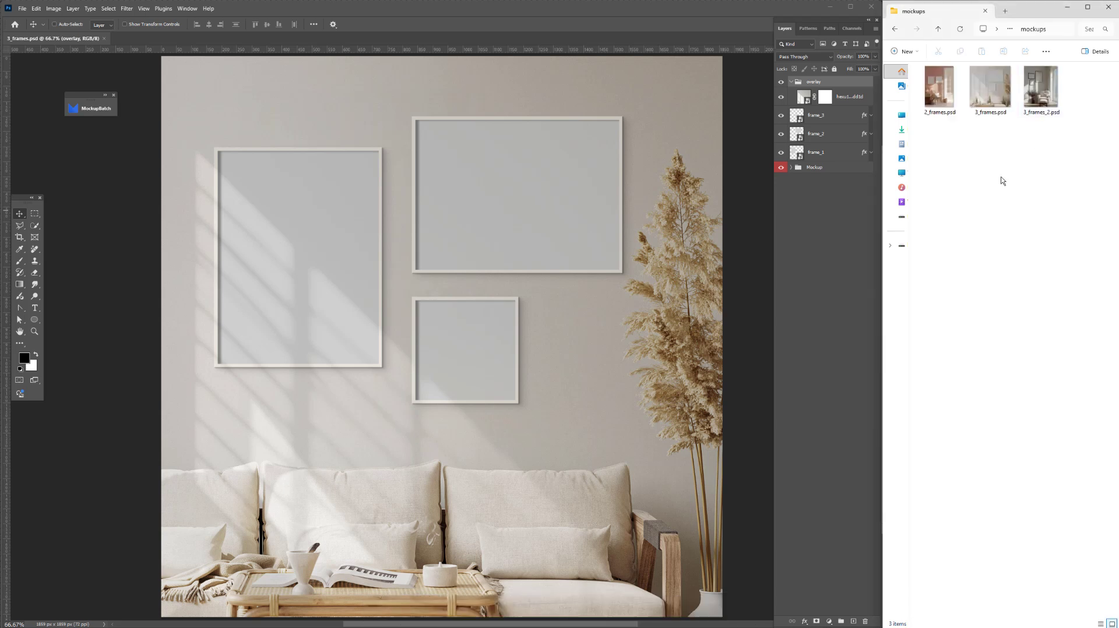
pyautogui.click(940, 90)
pyautogui.keyDown('ctrl'); pyautogui.click(1042, 92); pyautogui.keyUp('ctrl')
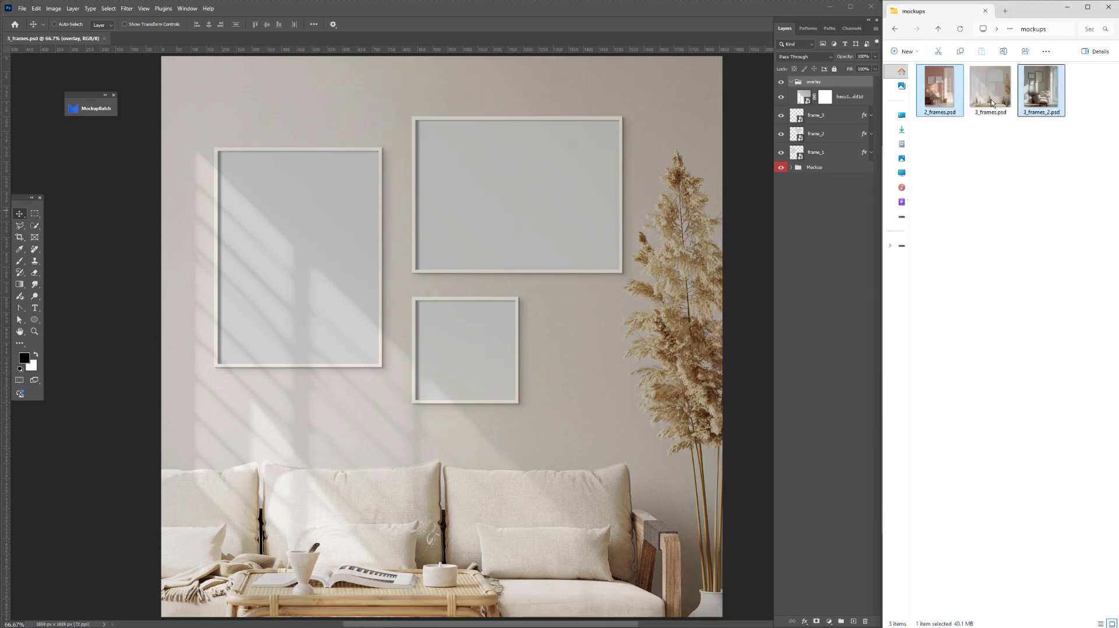
pyautogui.moveTo(784, 87); pyautogui.dragTo(590, 32)
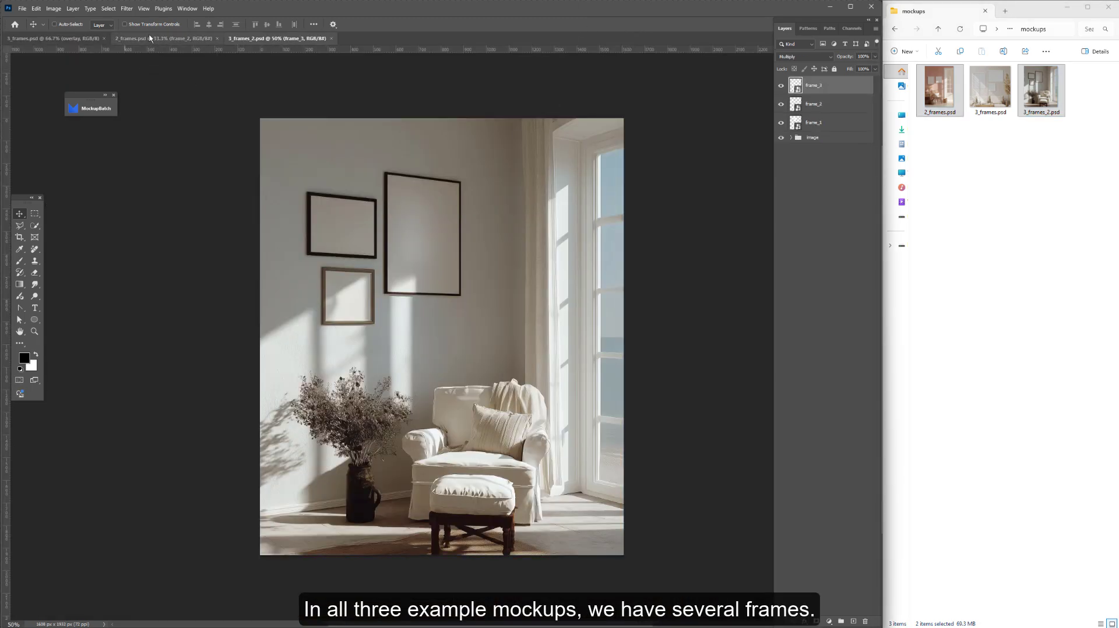
# Step: Look over the frames and their layers in the open documents 2_frames.psd and 3_frames.psd
pyautogui.click(162, 40)
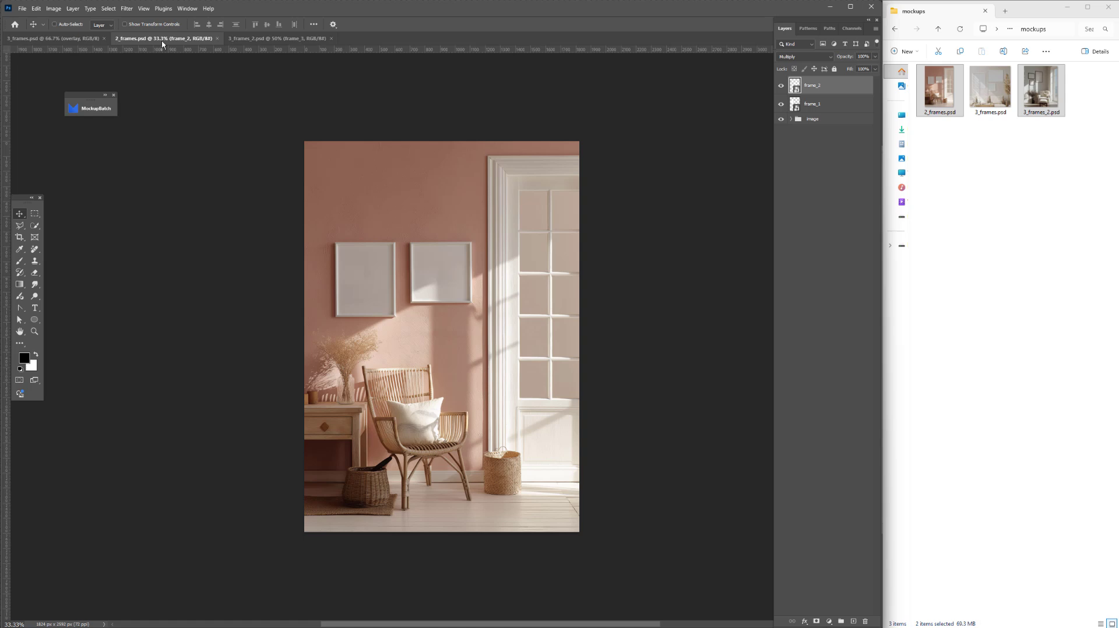
pyautogui.click(76, 39)
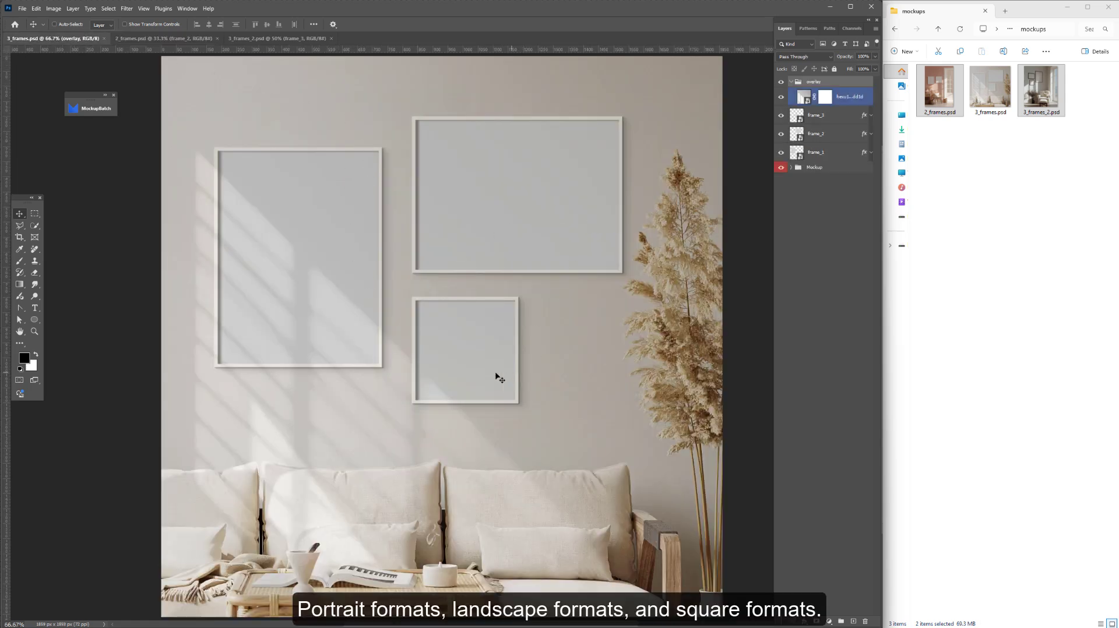
pyautogui.click(795, 238)
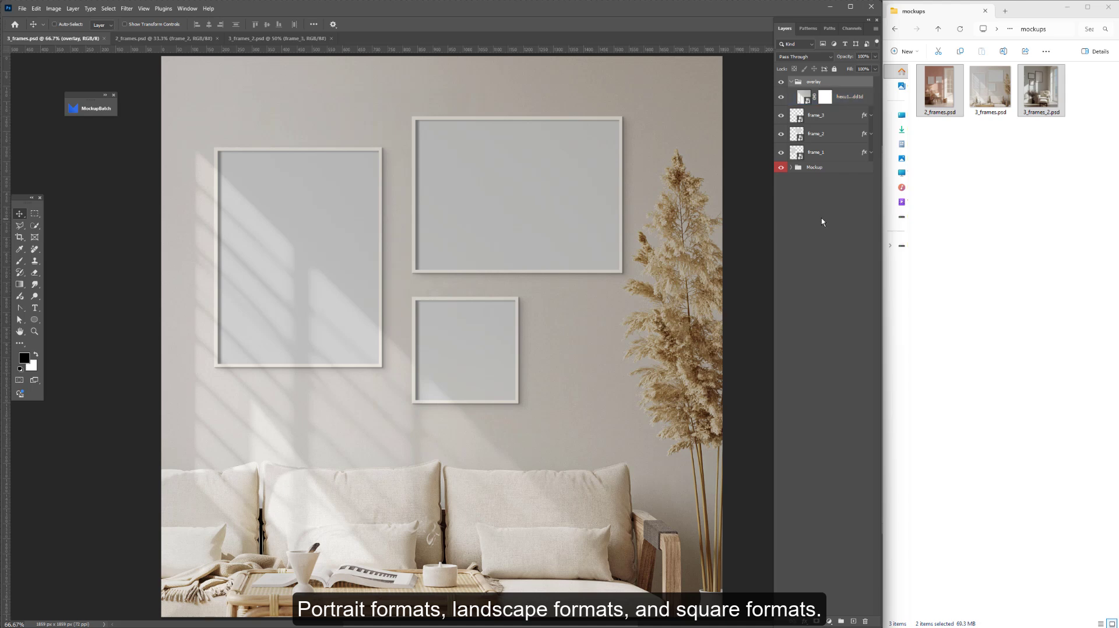
pyautogui.click(163, 38)
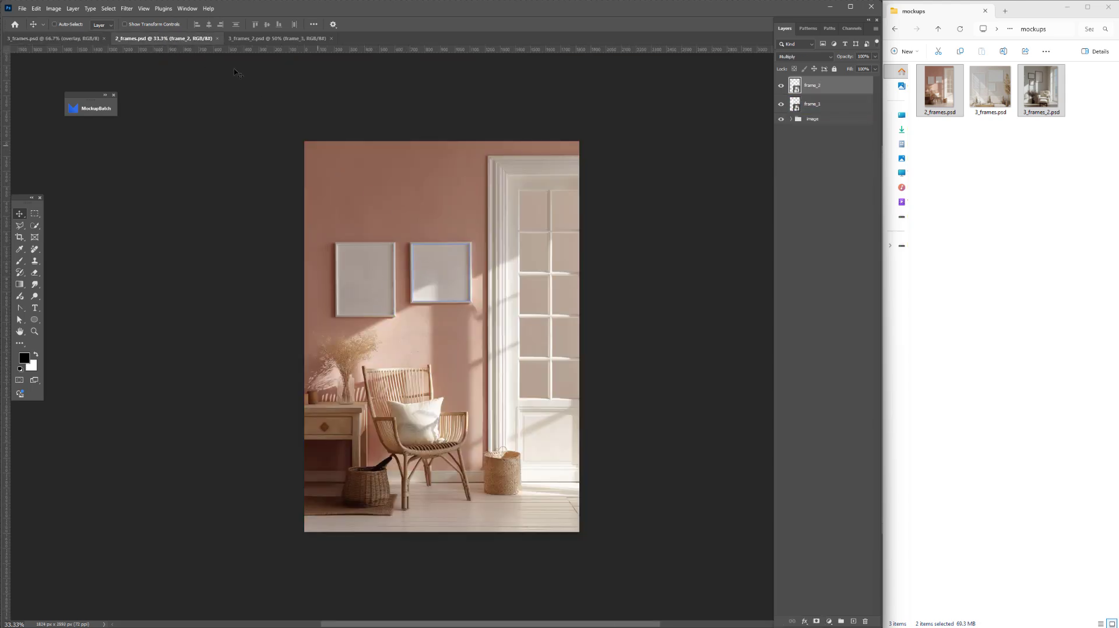
# Step: In 3_frames_2.psd, hide the image group and rename the smart objects frame_1 as portrait and frame_2 as landscape
pyautogui.click(266, 38)
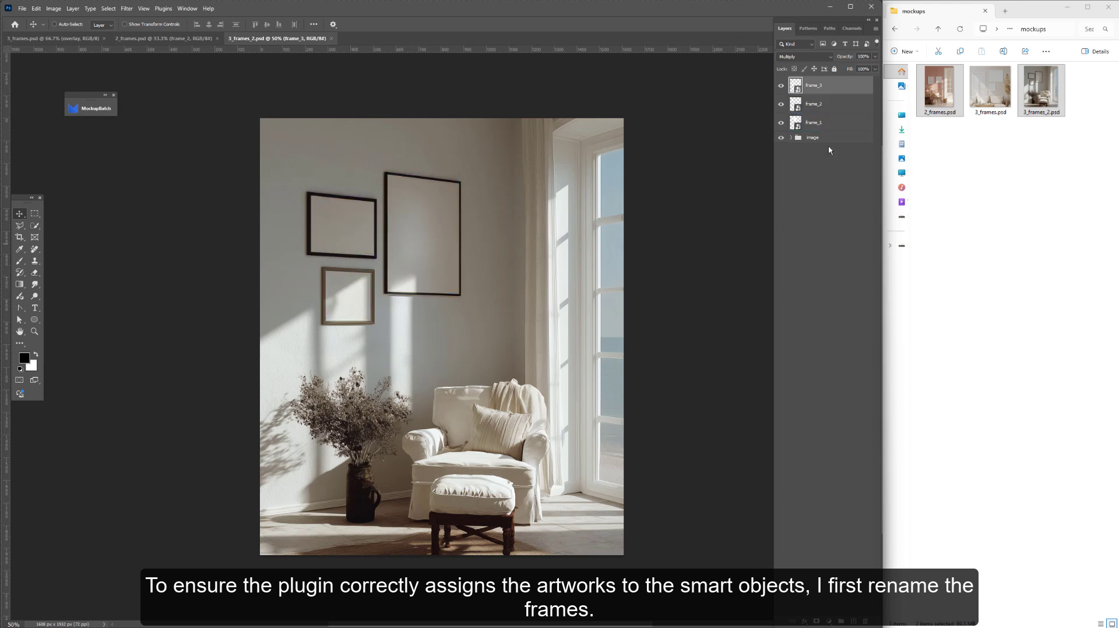
pyautogui.click(781, 138)
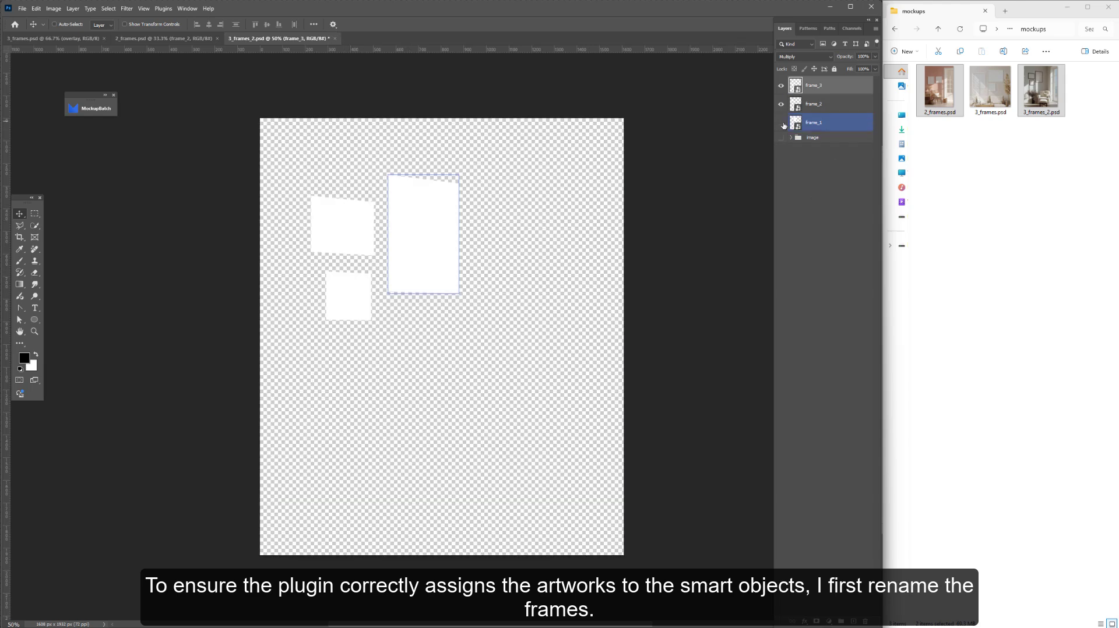
pyautogui.click(782, 123)
pyautogui.click(782, 123)
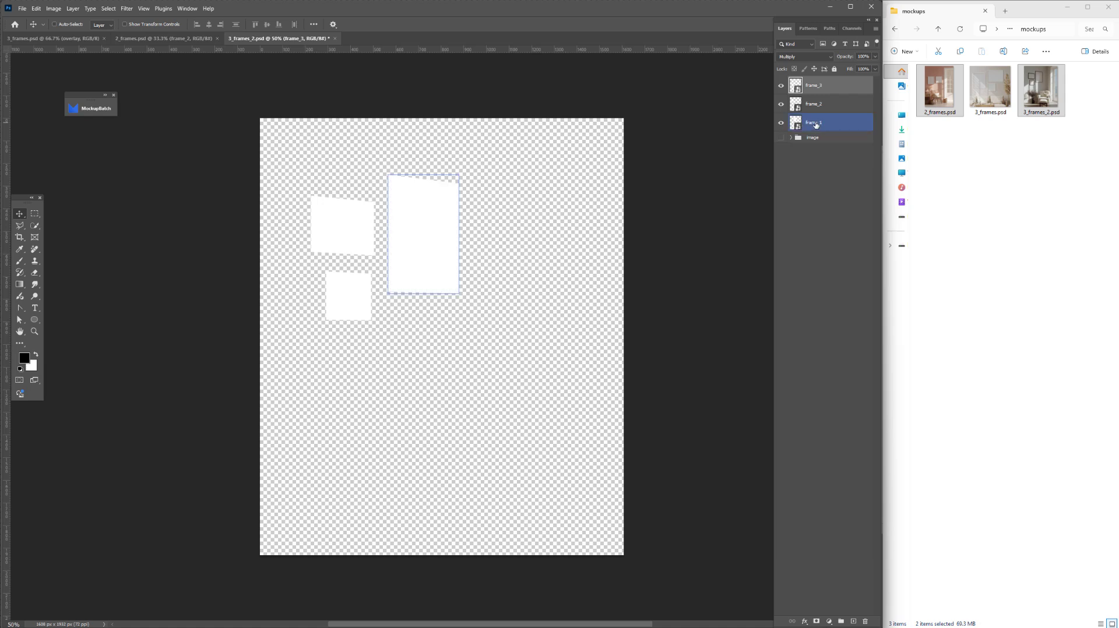
pyautogui.doubleClick(816, 124)
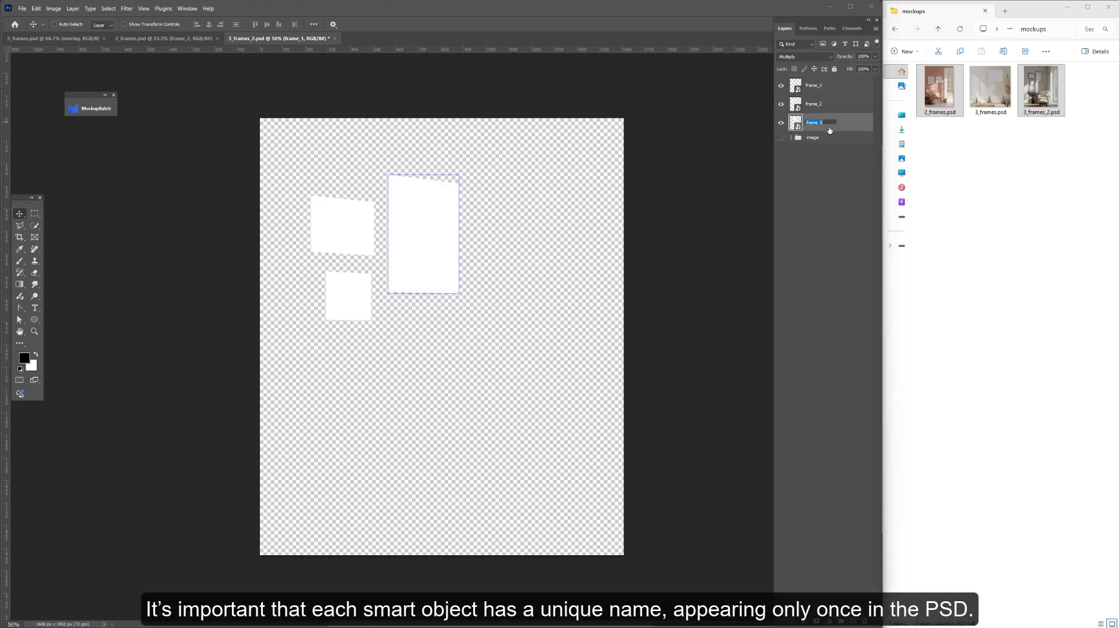
pyautogui.write('portrait')
pyautogui.press('Return')
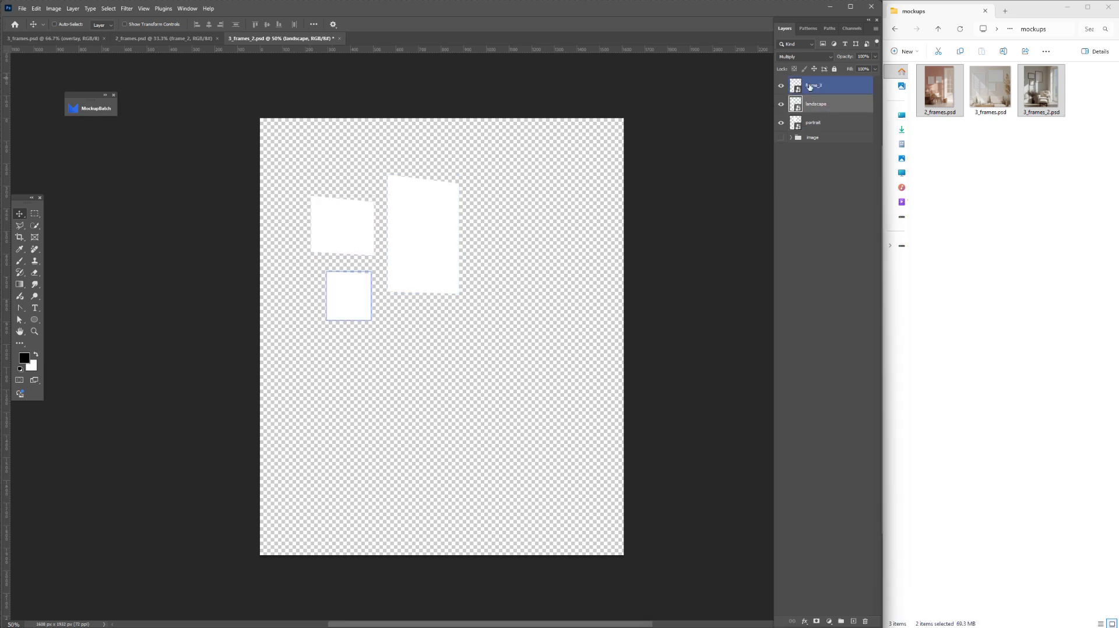
# Step: Rename the frame_3 smart object as square and show the image group again in 3_frames_2.psd
pyautogui.doubleClick(821, 91)
pyautogui.write('square')
pyautogui.press('Return')
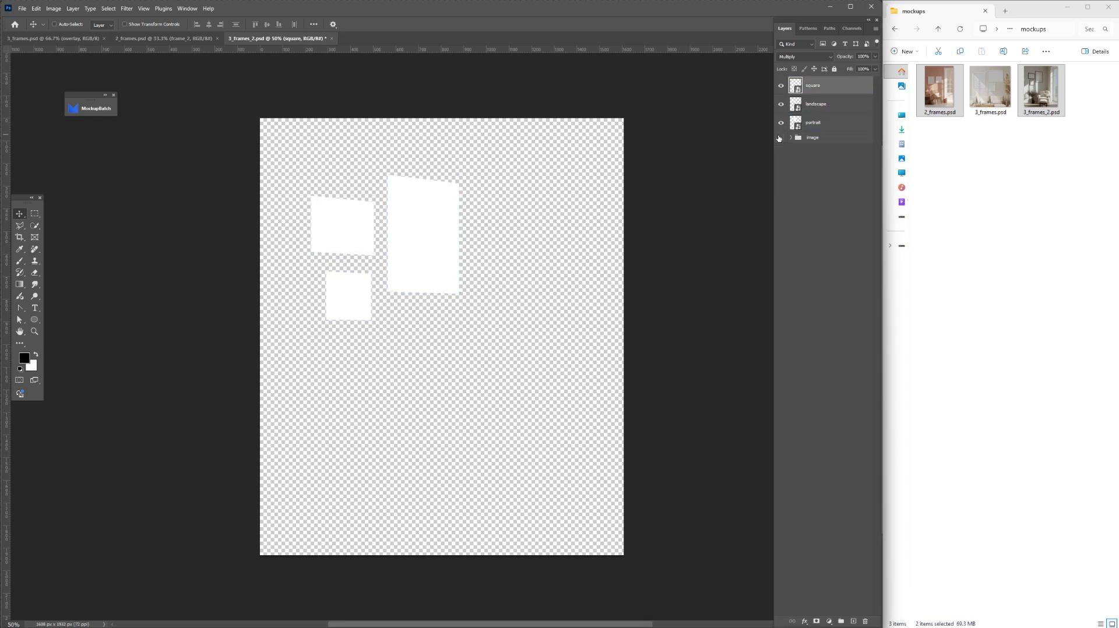
pyautogui.click(781, 137)
# Step: In 2_frames.psd, hide the image group and rename the frame_1 smart object as portrait
pyautogui.click(184, 40)
pyautogui.click(828, 104)
pyautogui.click(781, 119)
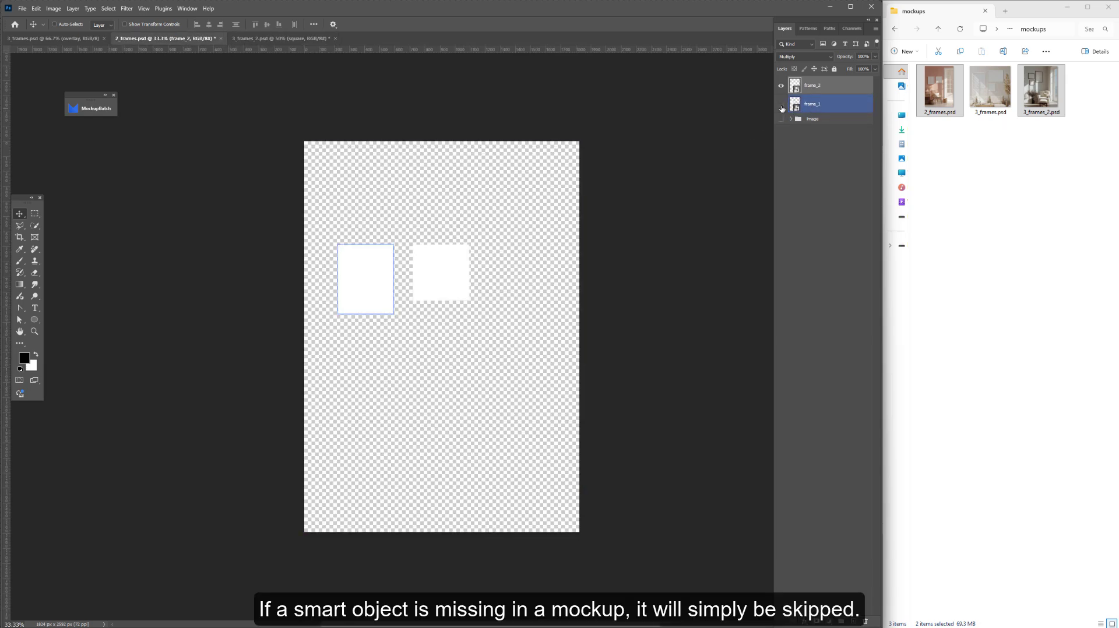
pyautogui.doubleClick(814, 105)
pyautogui.write('portrait')
pyautogui.press('Return')
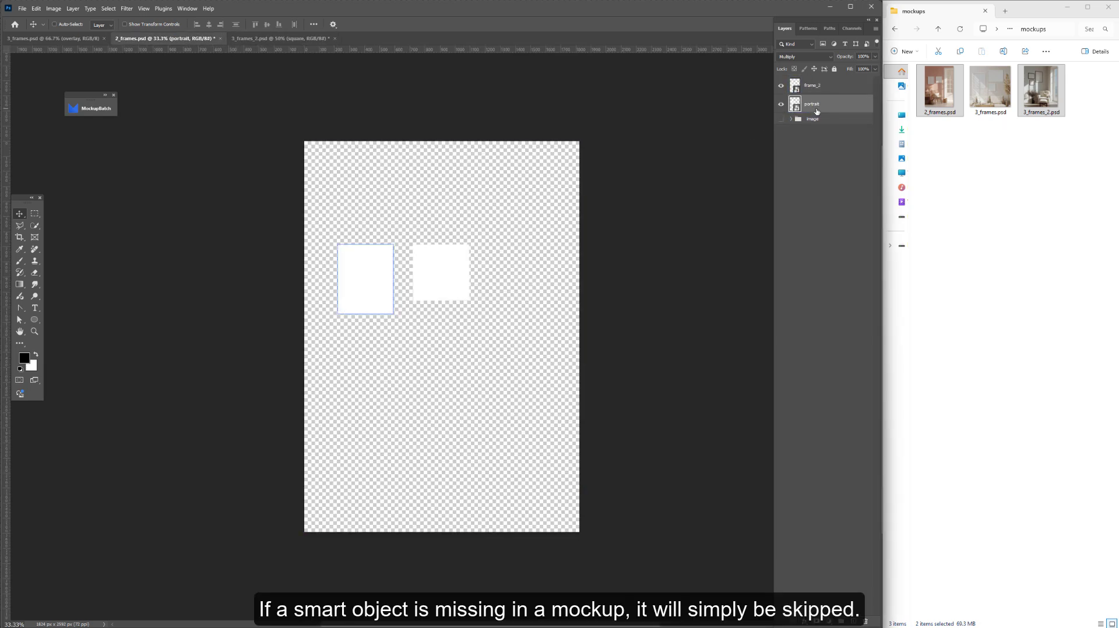
# Step: Rename the frame_2 smart object as square and show the image group again in 2_frames.psd
pyautogui.doubleClick(814, 87)
pyautogui.press('Return')
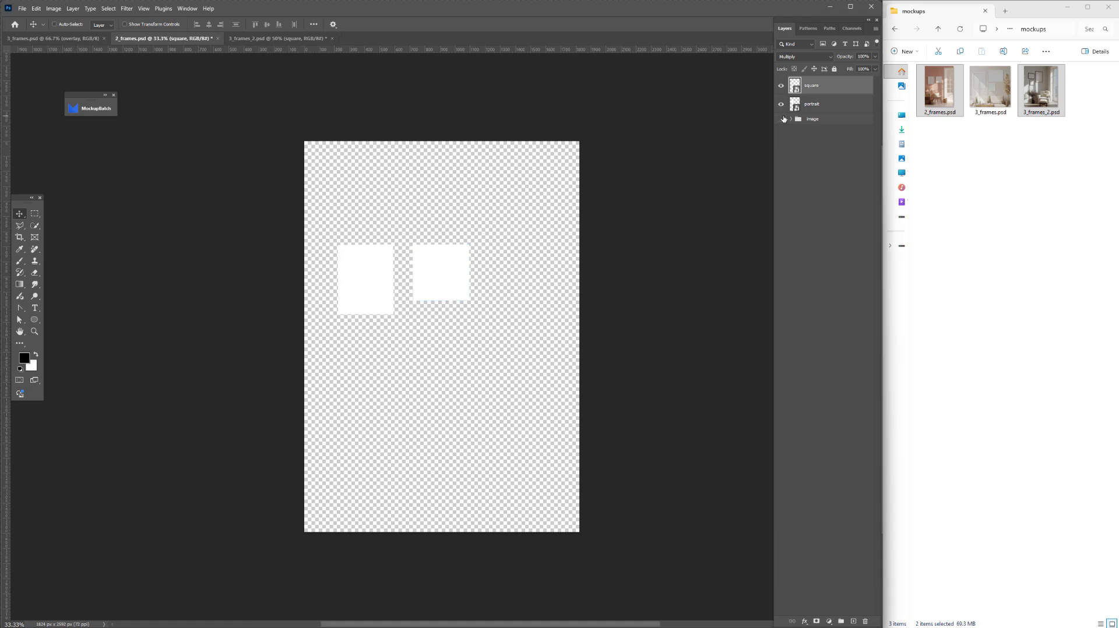
pyautogui.click(781, 119)
# Step: In 3_frames.psd, hide the Mockup group and rename the frame_1 smart object as portrait
pyautogui.click(72, 39)
pyautogui.click(781, 167)
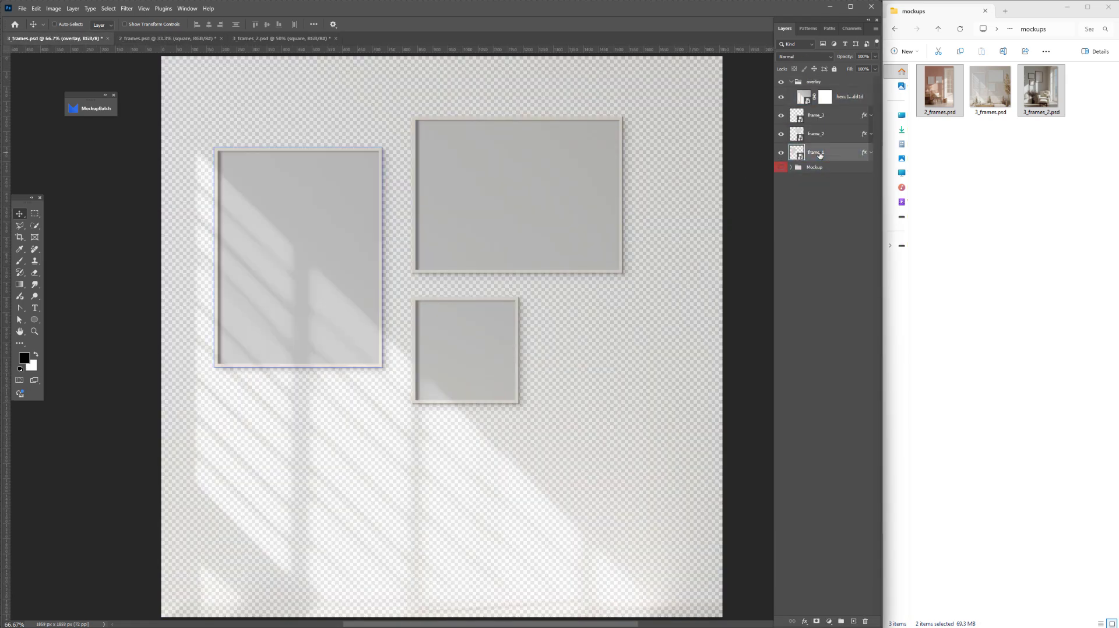
pyautogui.doubleClick(821, 153)
pyautogui.write('portrait')
pyautogui.press('Return')
# Step: Rename the frame_2 smart object as landscape in 3_frames.psd
pyautogui.doubleClick(822, 133)
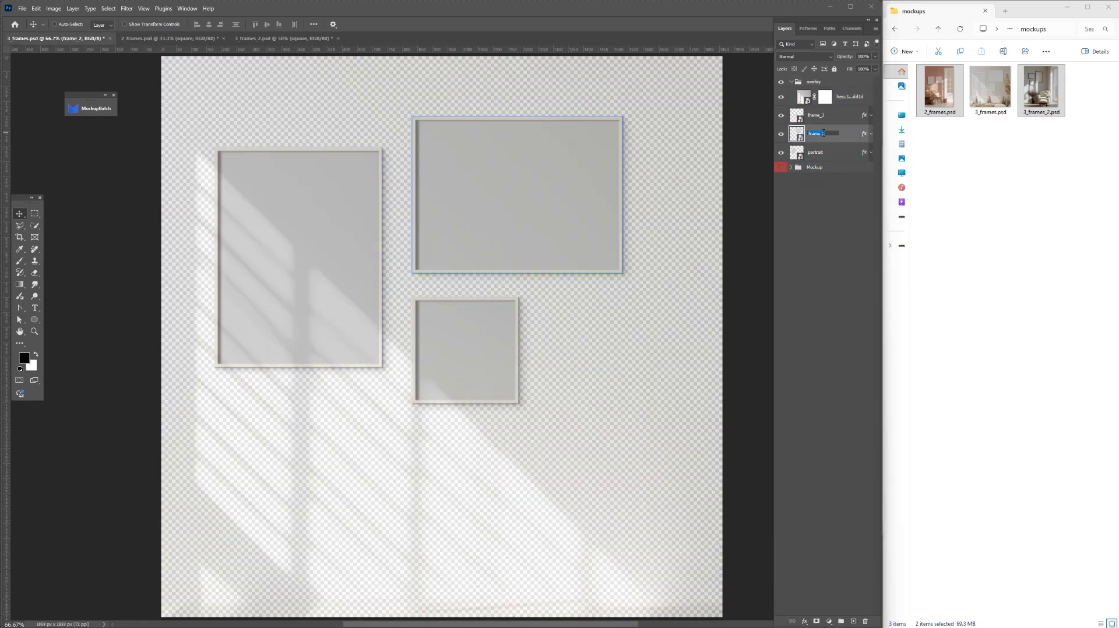
pyautogui.write('landscape')
pyautogui.press('Return')
# Step: Rename the frame_3 smart object as square and show the Mockup group again in 3_frames.psd
pyautogui.doubleClick(817, 115)
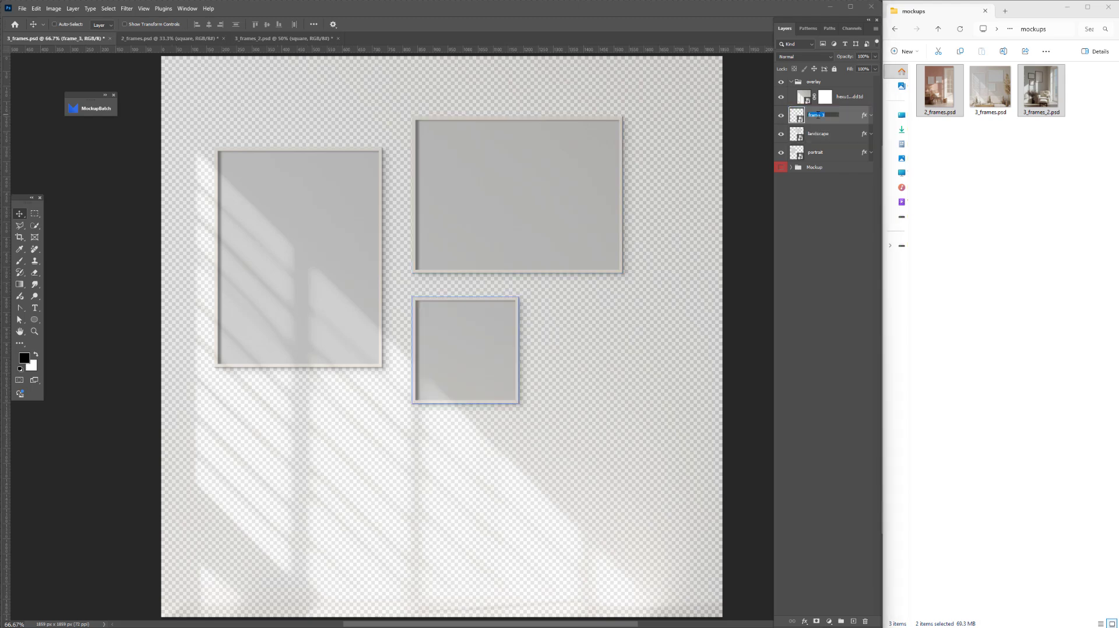
pyautogui.write('square')
pyautogui.press('Return')
pyautogui.click(781, 167)
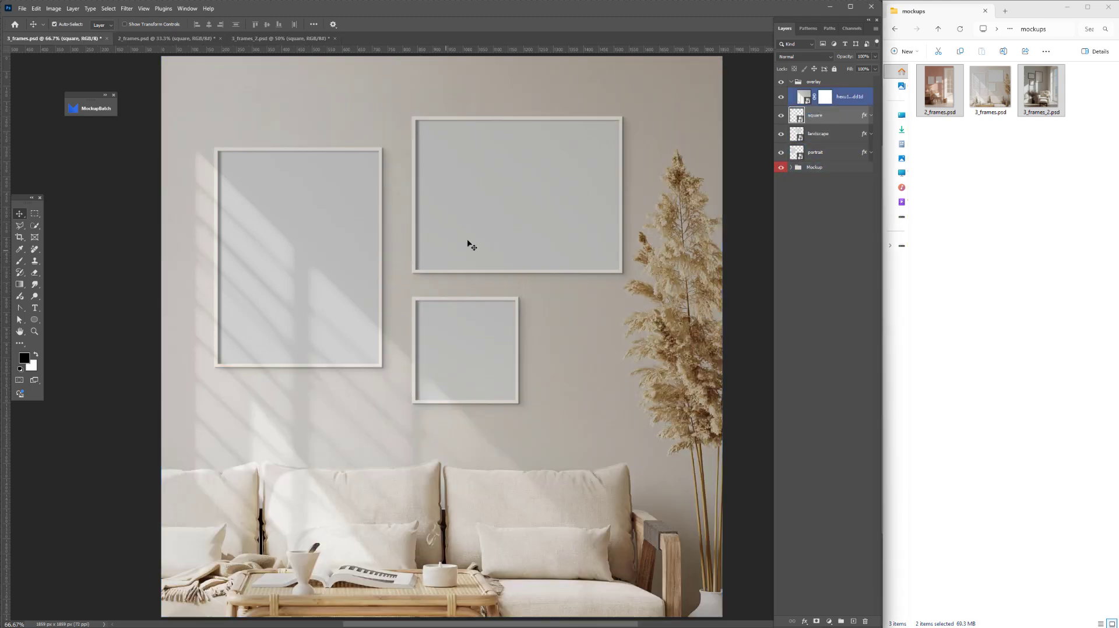
# Step: Save and close all three open mockup files: 3_frames.psd, 2_frames.psd and 3_frames_2.psd
pyautogui.hotkey('ctrl', 's')
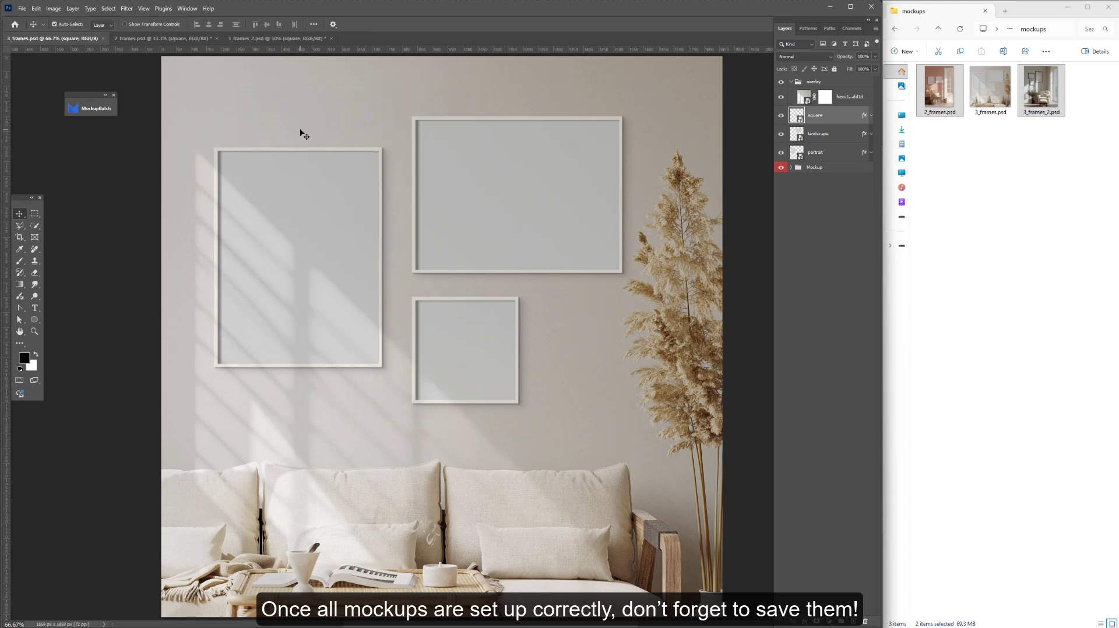
pyautogui.hotkey('ctrl', 'w')
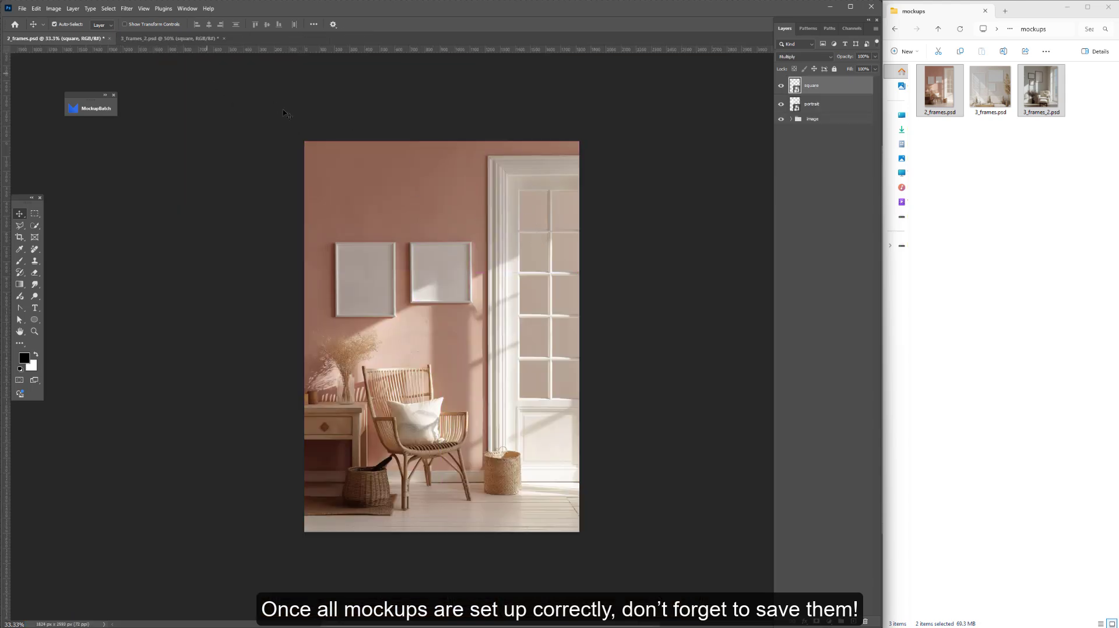
pyautogui.hotkey('ctrl', 's')
pyautogui.hotkey('ctrl', 'w')
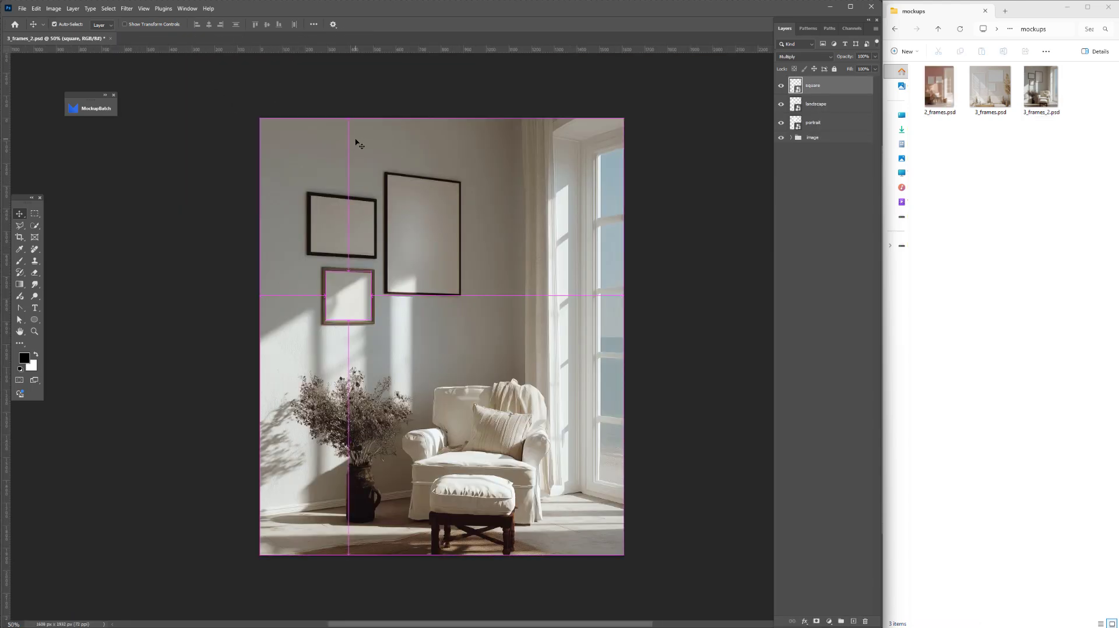
pyautogui.hotkey('ctrl', 's')
pyautogui.hotkey('ctrl', 'w')
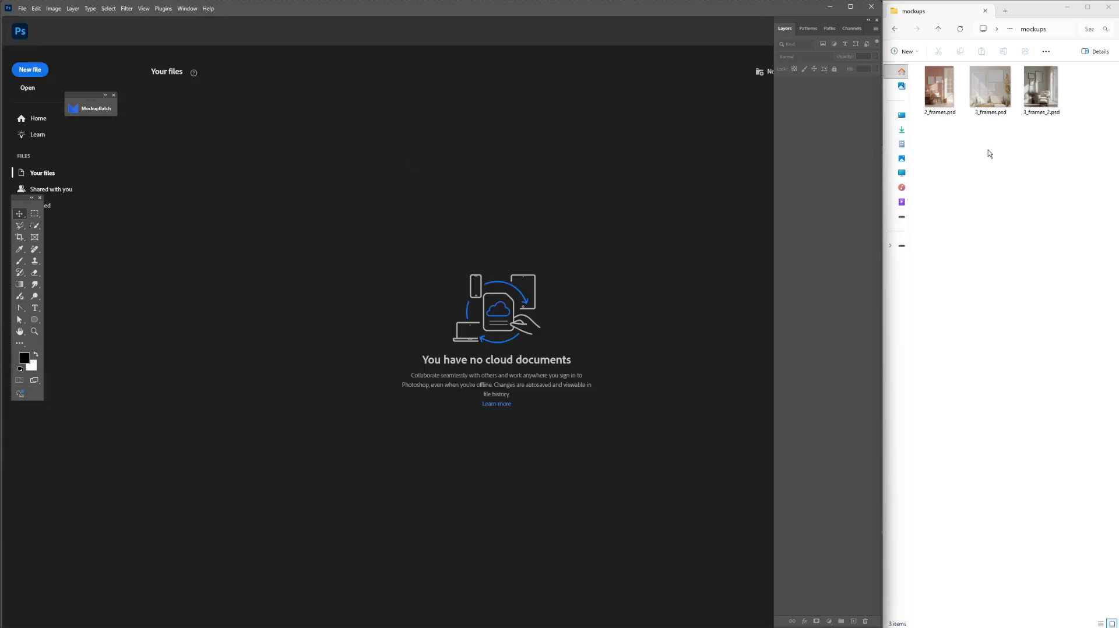
# Step: In File Explorer, create a folder named landscape inside the artworks folder of multible_mockups
pyautogui.click(938, 29)
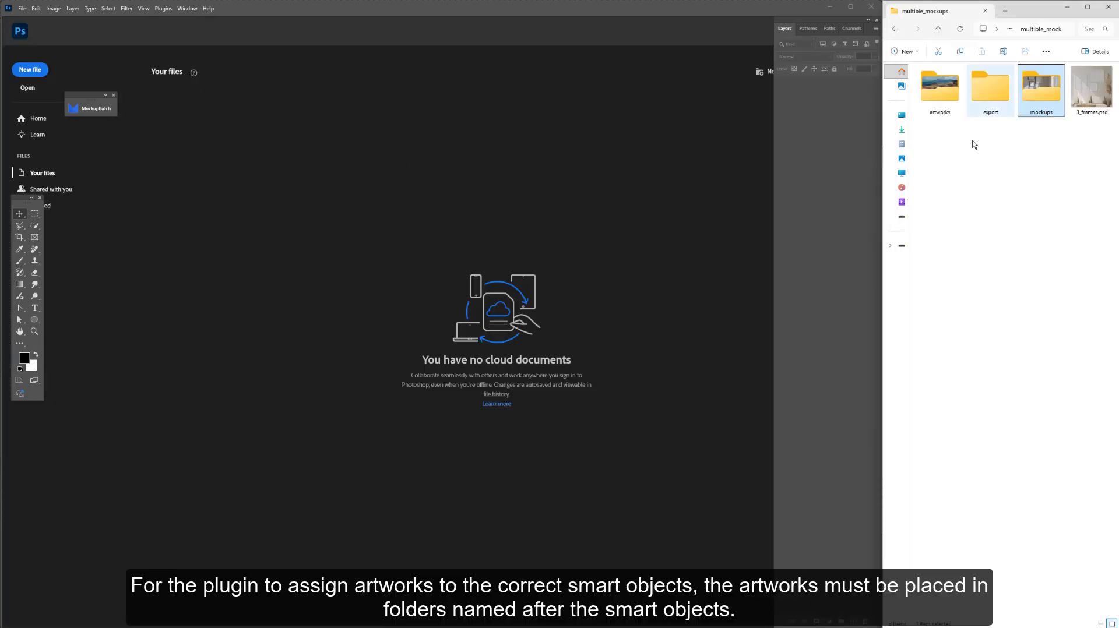
pyautogui.doubleClick(940, 89)
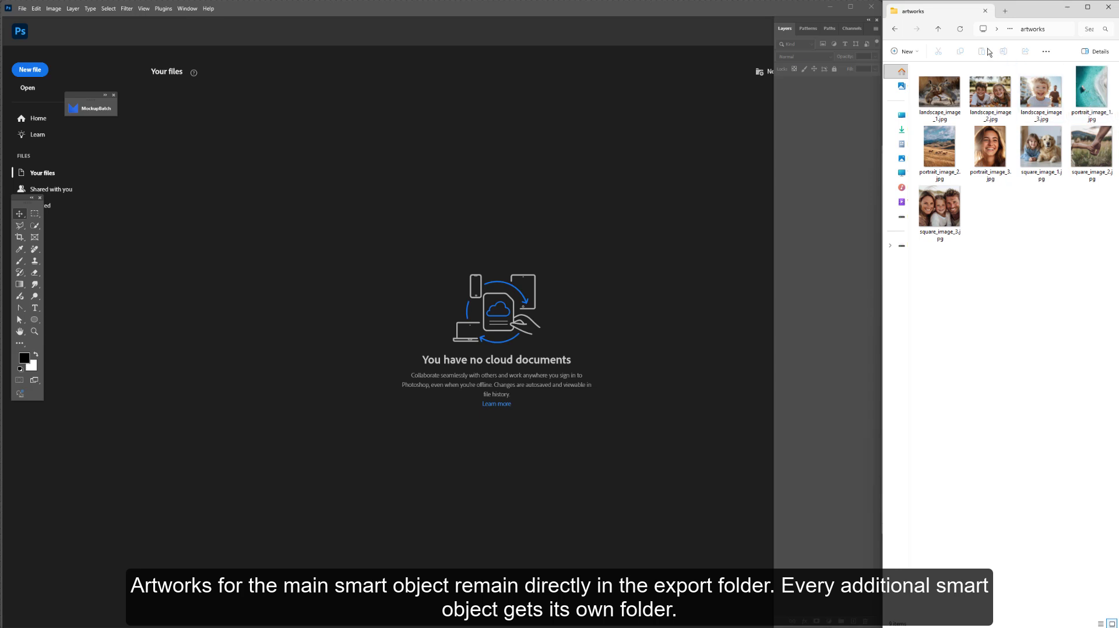
pyautogui.click(903, 52)
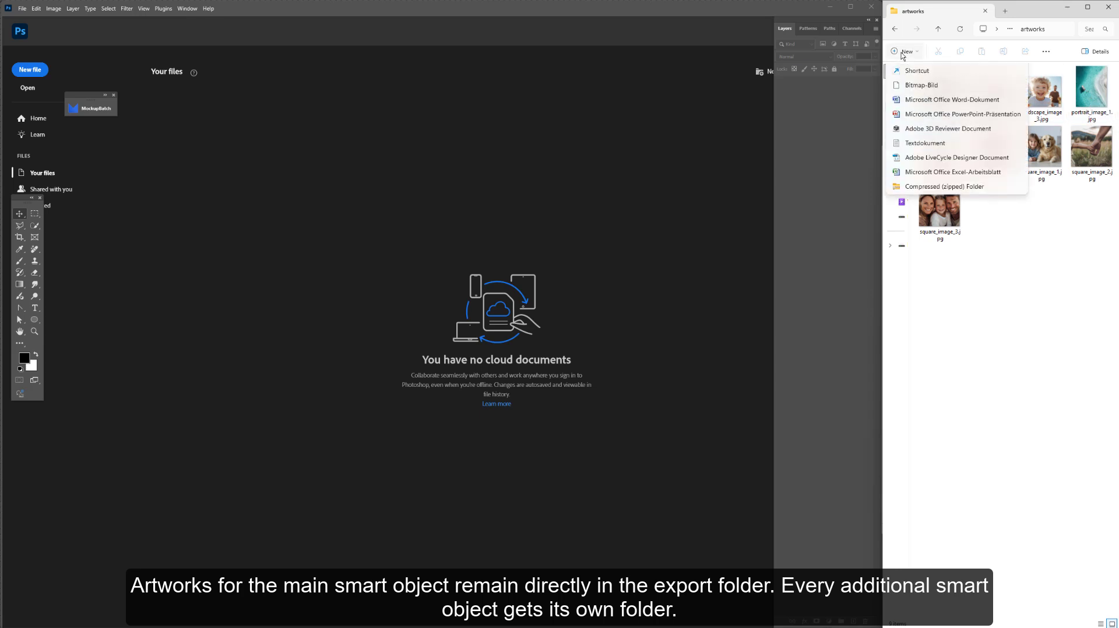
pyautogui.click(921, 74)
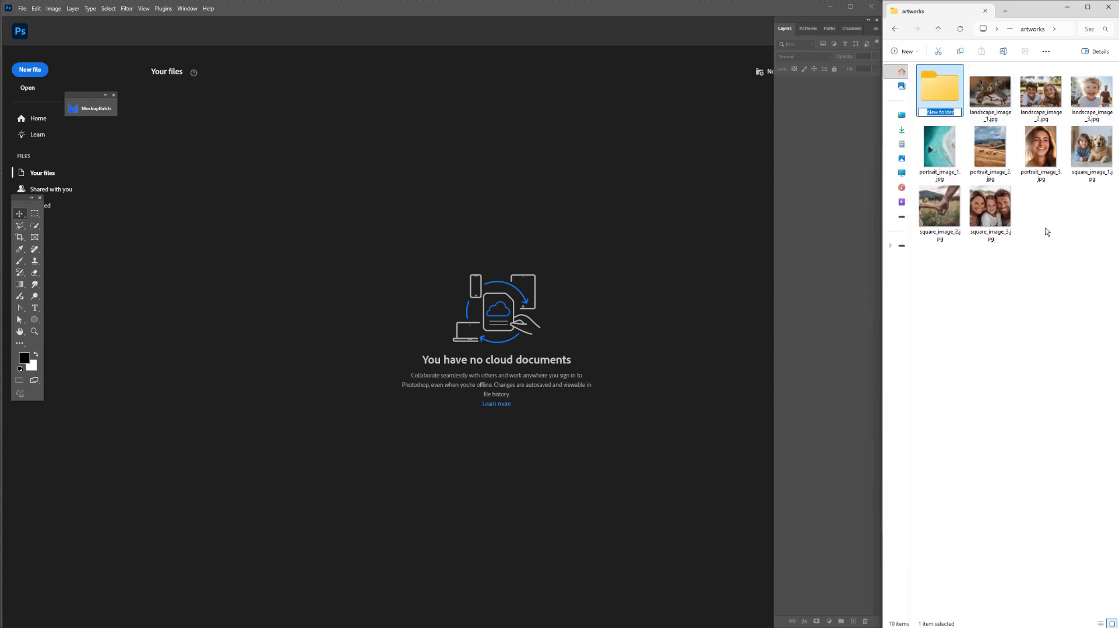
pyautogui.write('landscape')
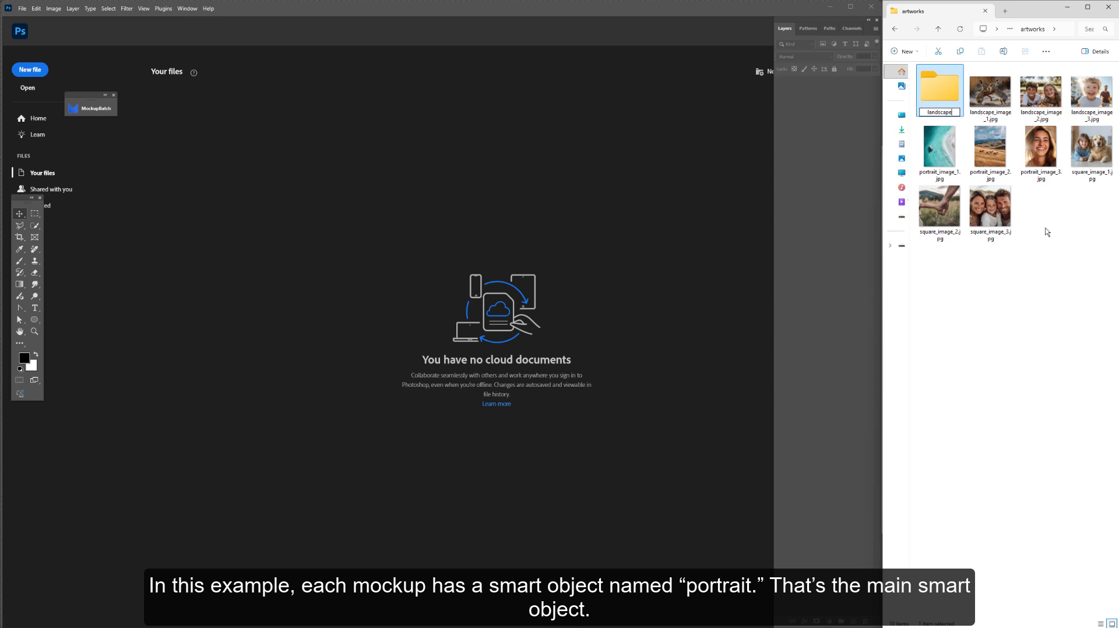
pyautogui.press('Return')
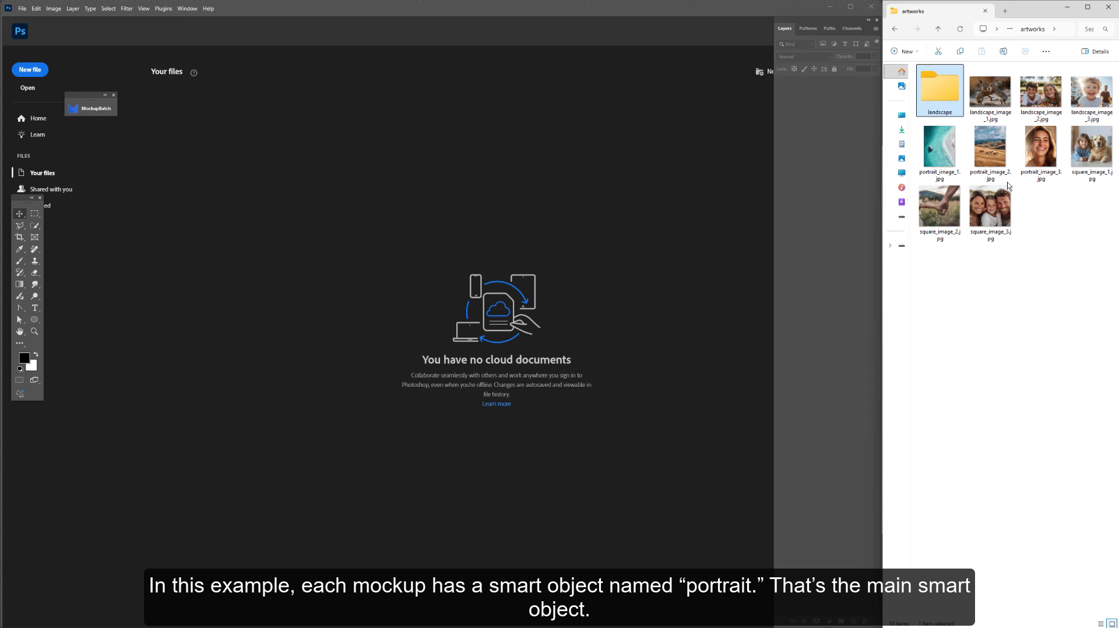
# Step: Move landscape_image_1.jpg, landscape_image_2.jpg and landscape_image_3.jpg into the landscape folder
pyautogui.click(990, 92)
pyautogui.keyDown('shift'); pyautogui.click(1093, 100); pyautogui.keyUp('shift')
pyautogui.moveTo(1093, 100); pyautogui.dragTo(953, 101)
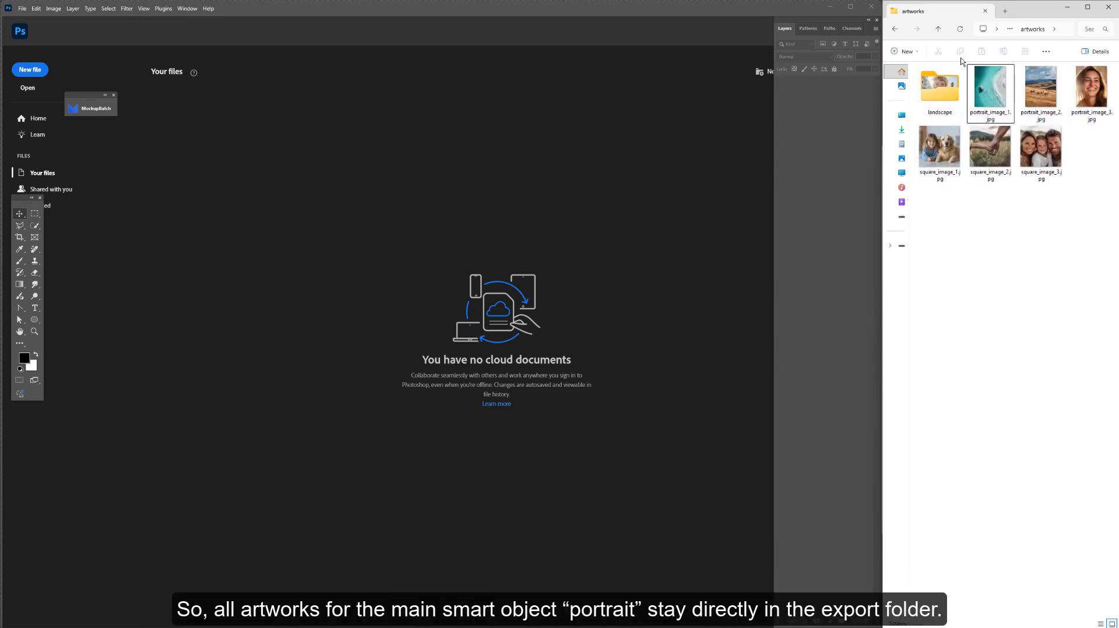
# Step: Create a second folder named square inside the artworks folder
pyautogui.click(905, 51)
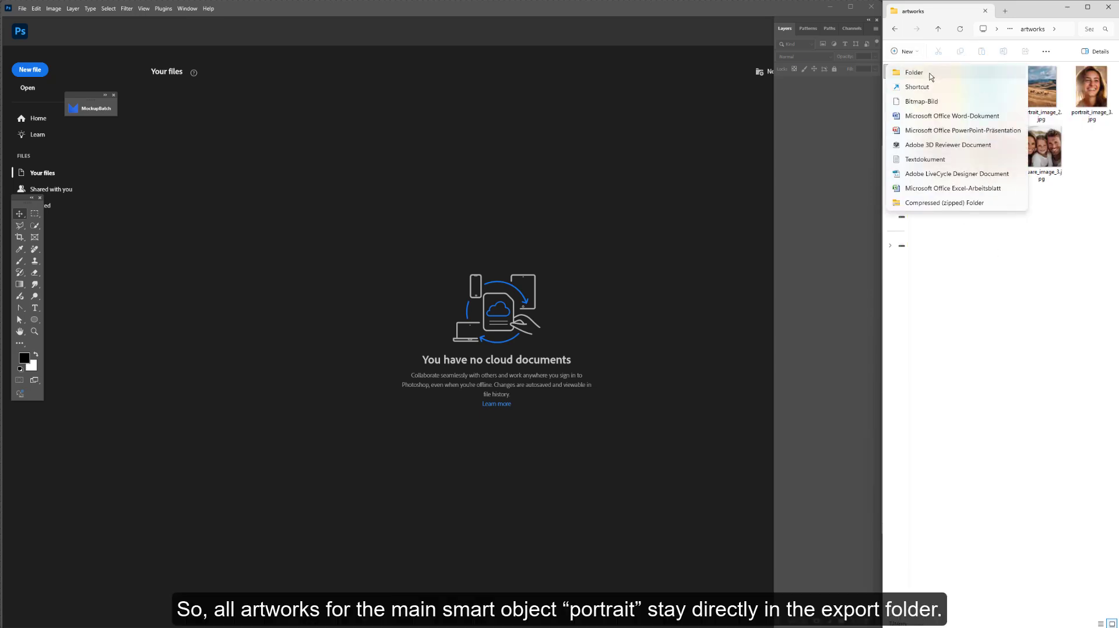
pyautogui.click(913, 72)
pyautogui.write('square')
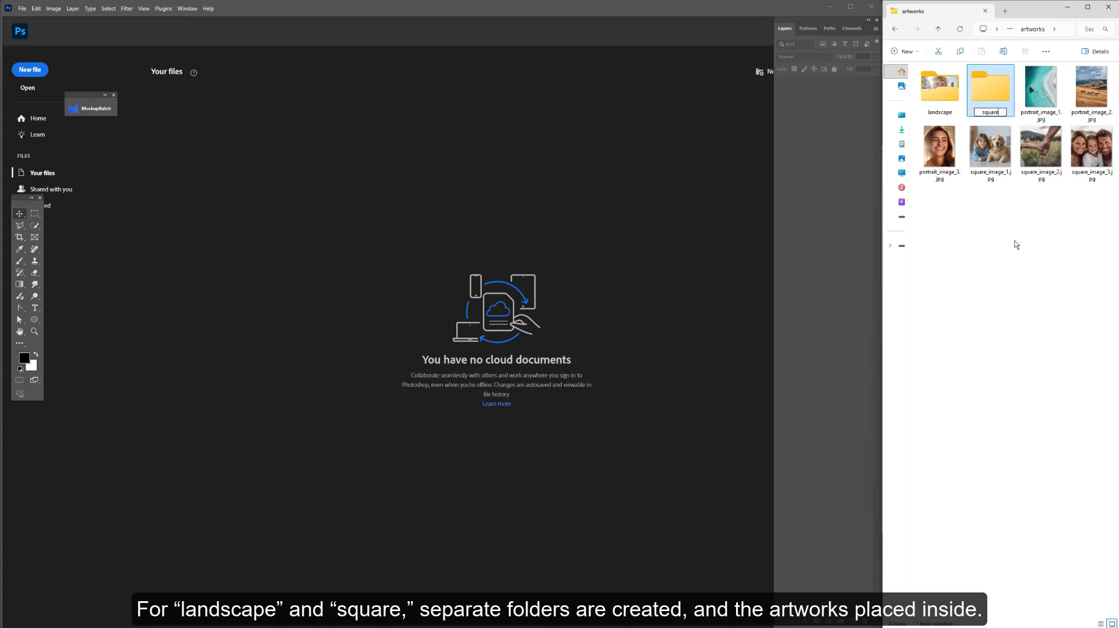
pyautogui.press('Return')
# Step: Move square_image_1.jpg, square_image_2.jpg and square_image_3.jpg into the square folder
pyautogui.click(1092, 149)
pyautogui.keyDown('shift'); pyautogui.click(991, 148); pyautogui.keyUp('shift')
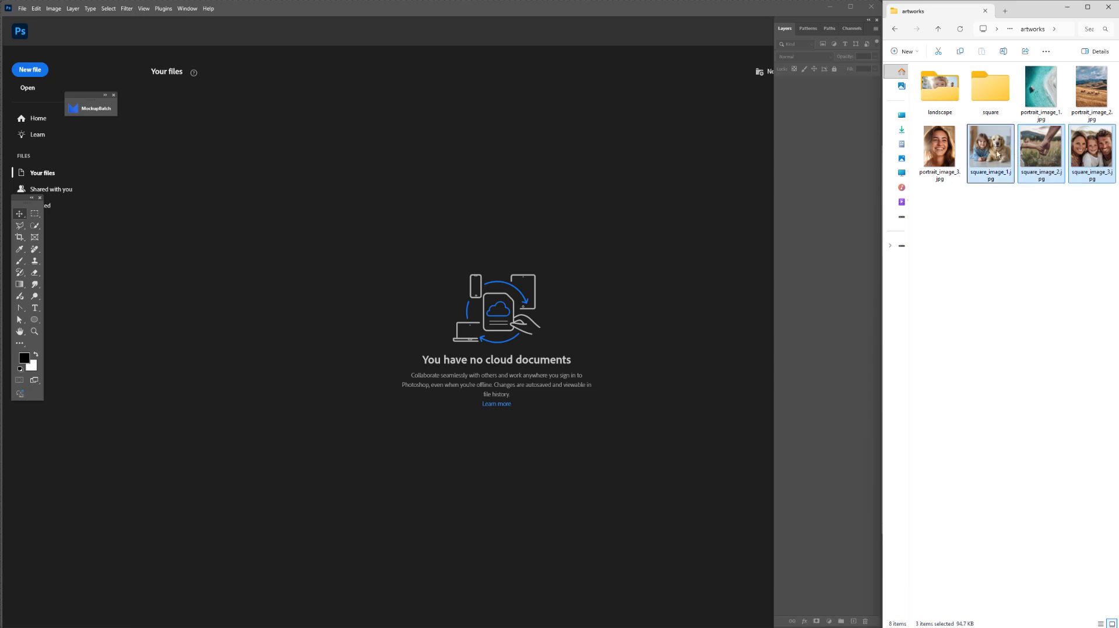
pyautogui.moveTo(993, 149); pyautogui.dragTo(990, 110)
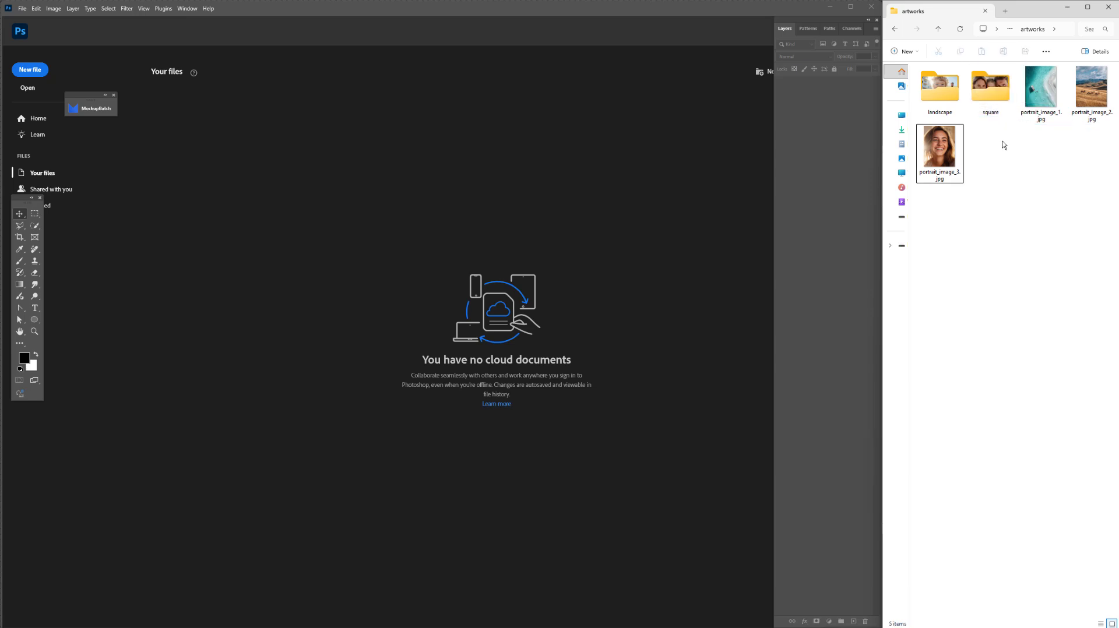
pyautogui.click(955, 175)
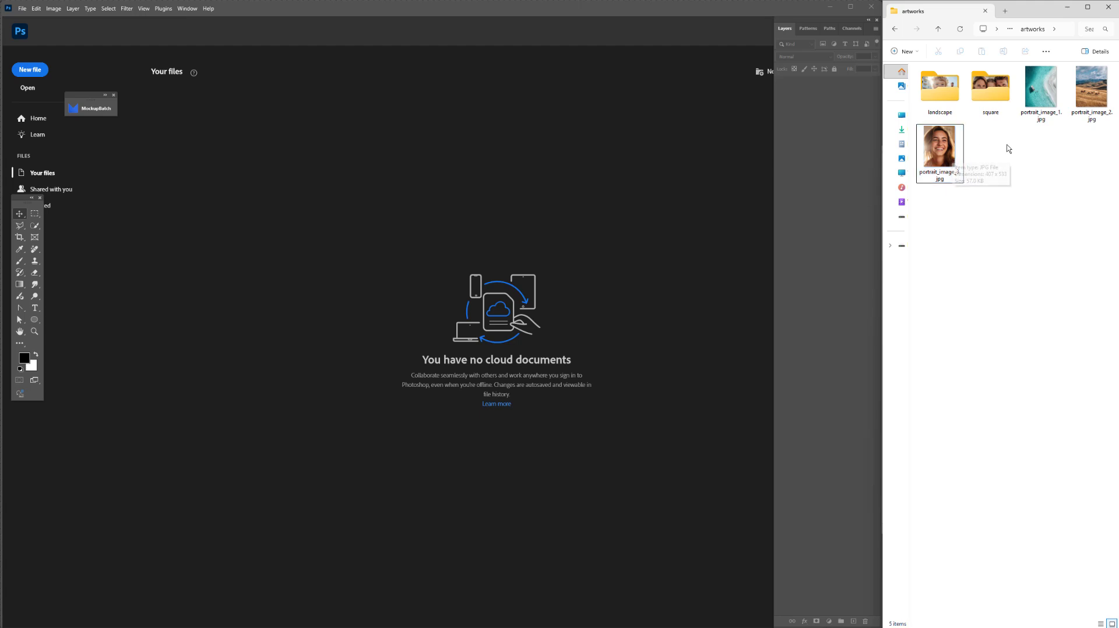
# Step: In Photoshop, expand the MockupBatch panel over the middle of the workspace, and return File Explorer to the multible_mockups folder
pyautogui.click(105, 97)
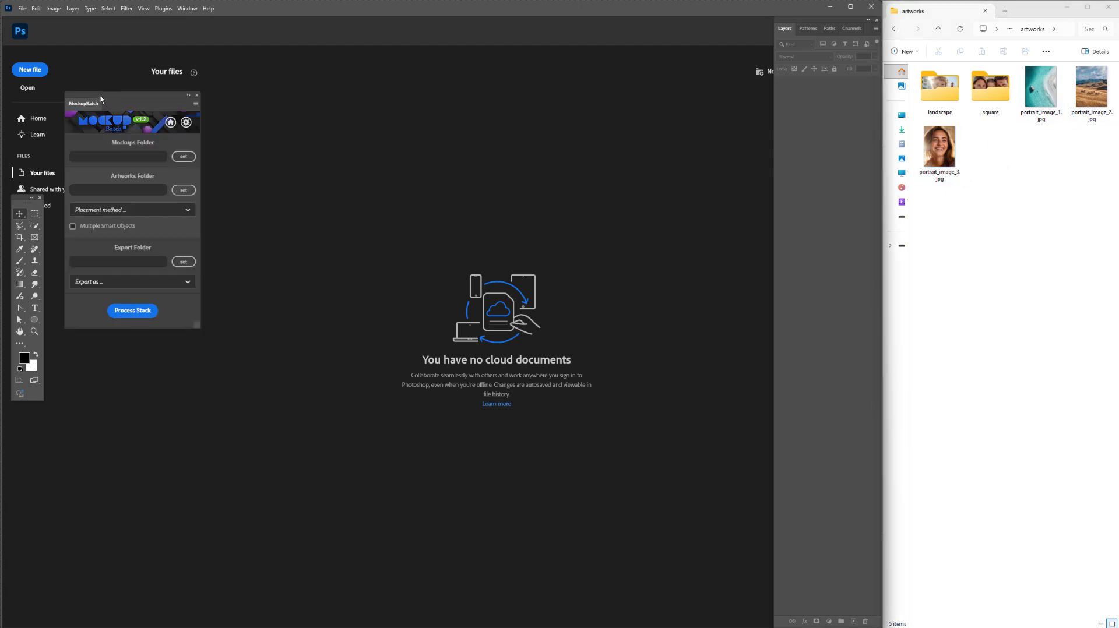
pyautogui.moveTo(104, 99); pyautogui.dragTo(421, 115)
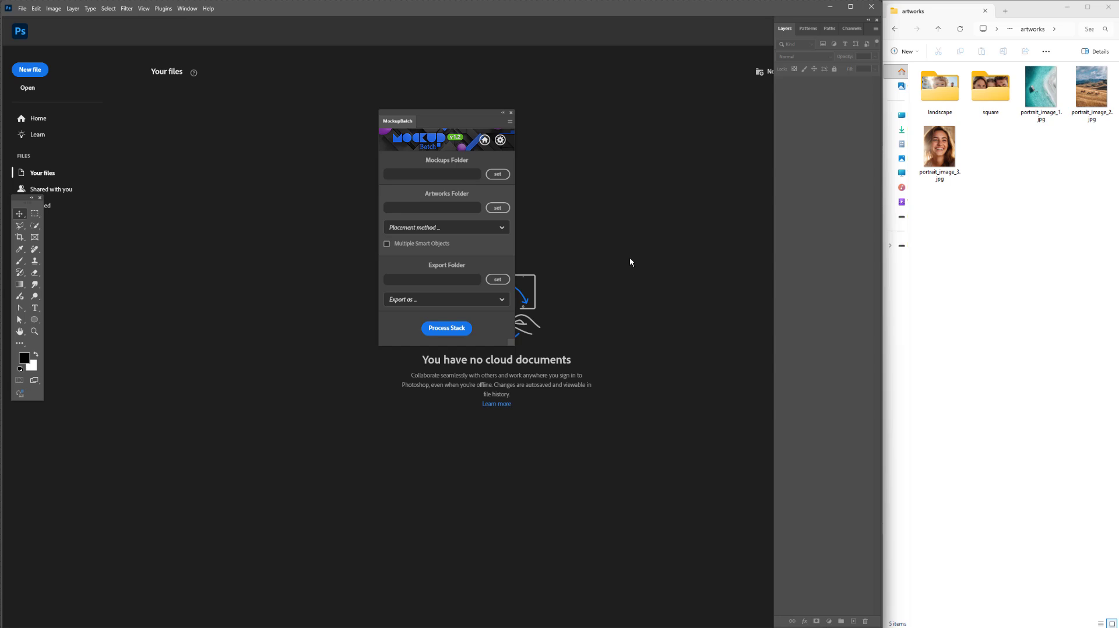
pyautogui.click(938, 30)
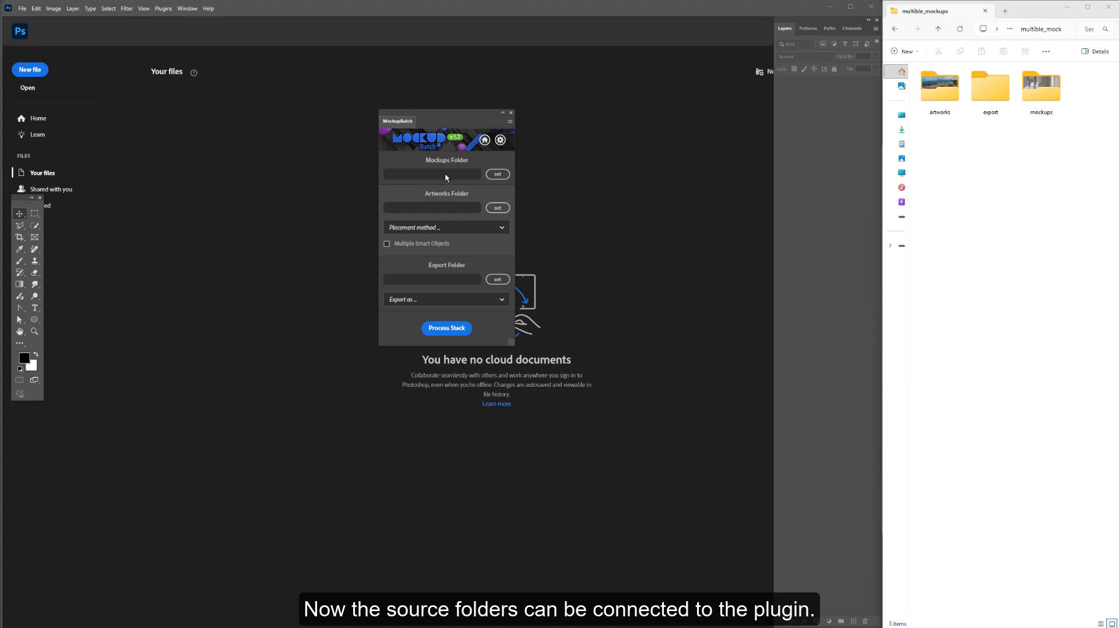
# Step: In MockupBatch, set the Mockups Folder to the mockups folder inside multible_mockups
pyautogui.click(498, 175)
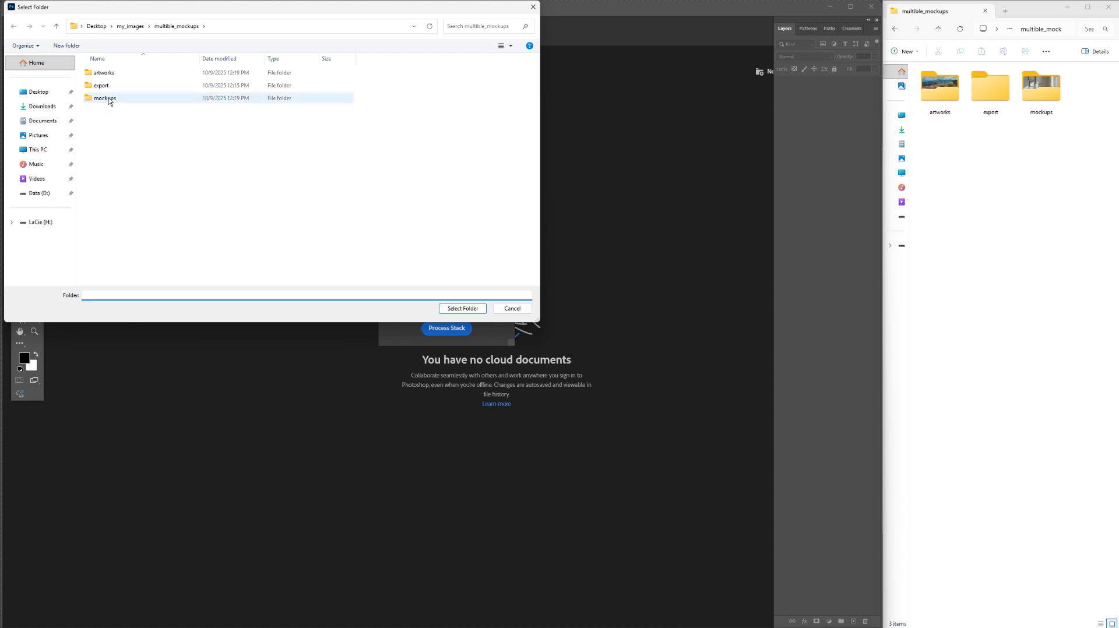
pyautogui.click(109, 99)
pyautogui.click(462, 309)
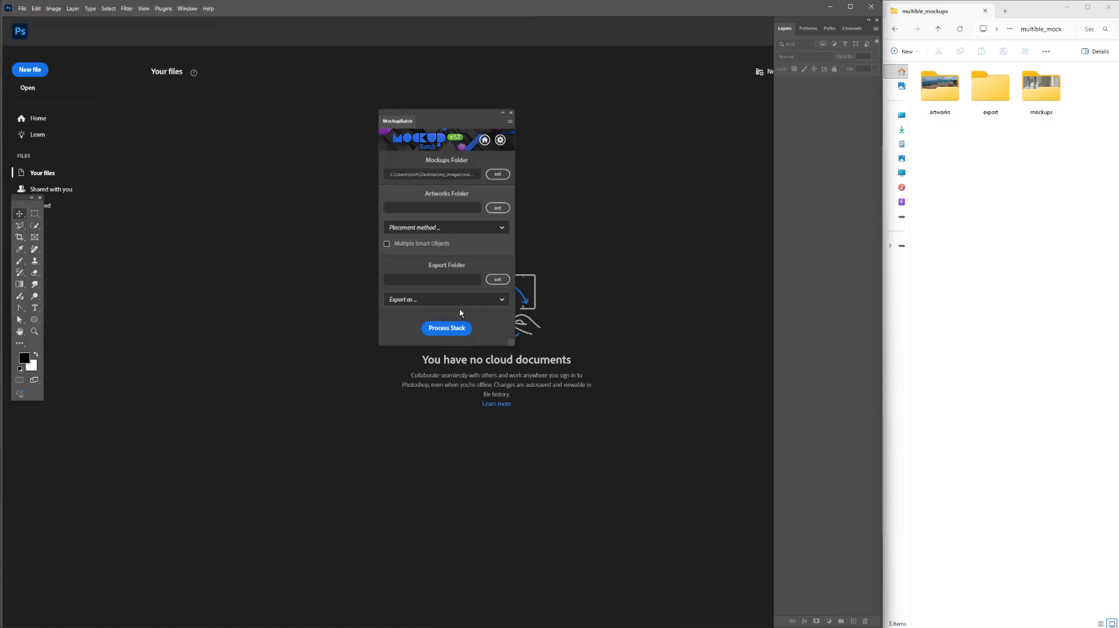
# Step: Set the plugin's Artworks Folder to the artworks folder inside multible_mockups
pyautogui.click(497, 209)
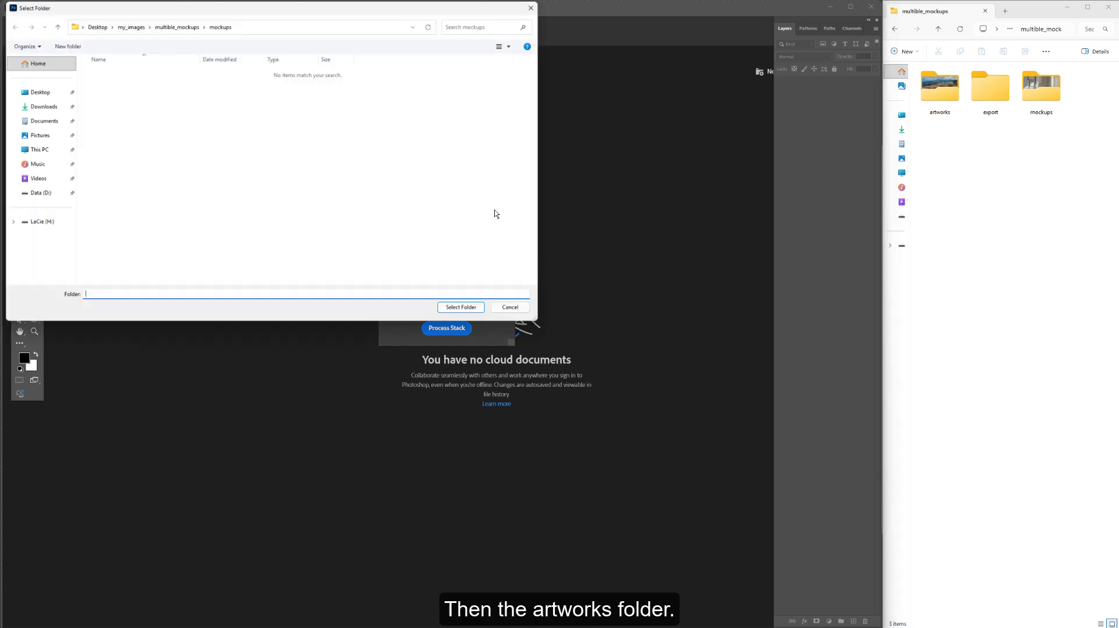
pyautogui.click(182, 26)
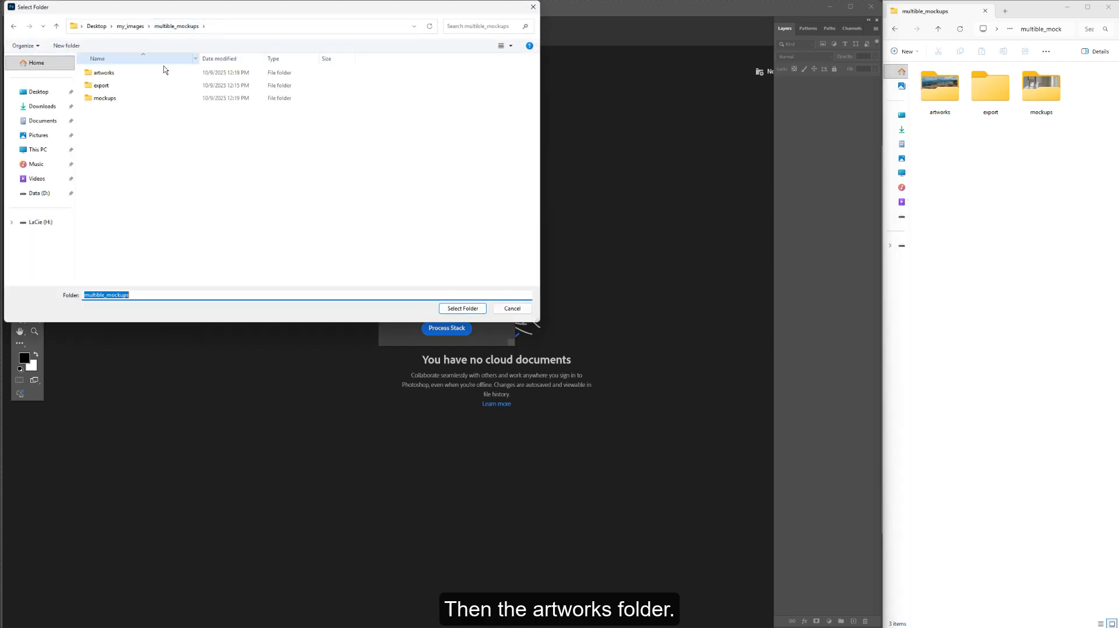
pyautogui.click(106, 74)
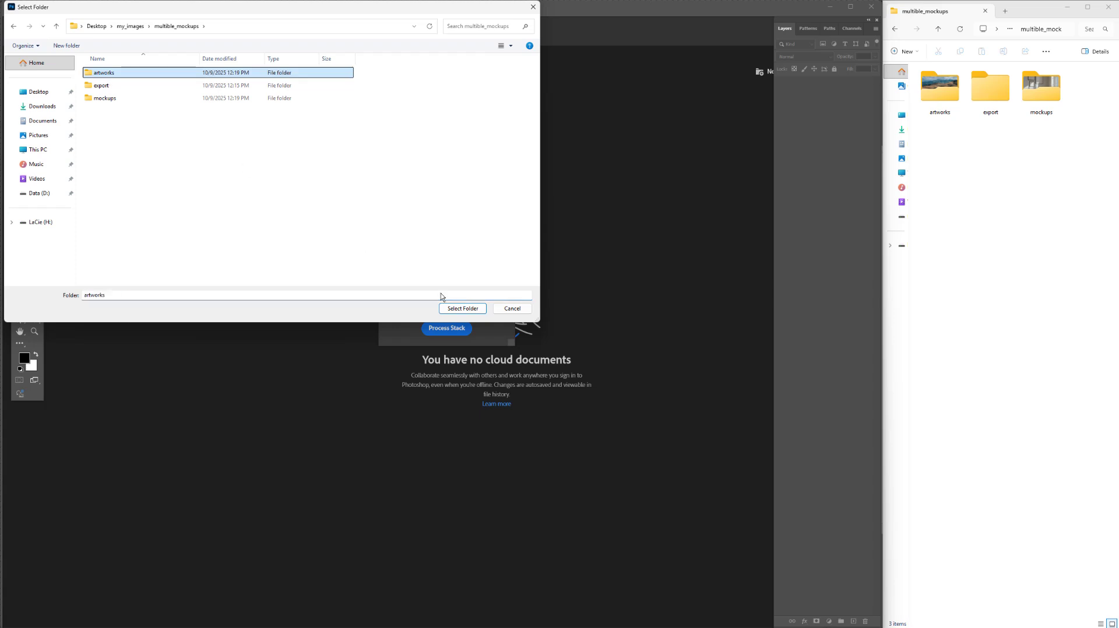
pyautogui.click(470, 310)
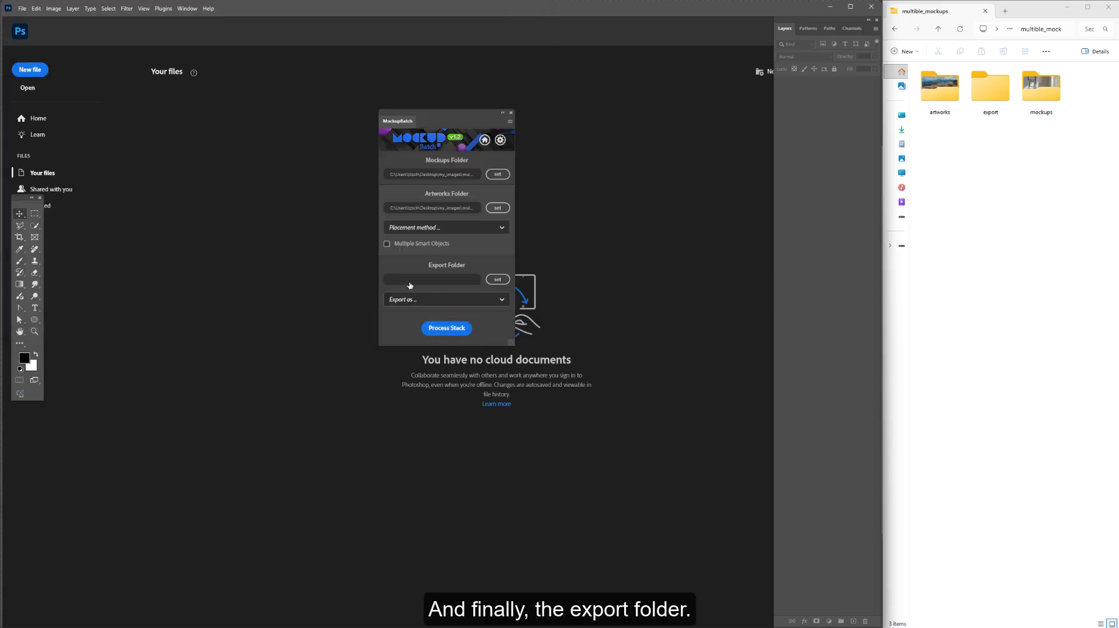
# Step: Set the plugin's Export Folder to the export folder inside multible_mockups
pyautogui.click(497, 279)
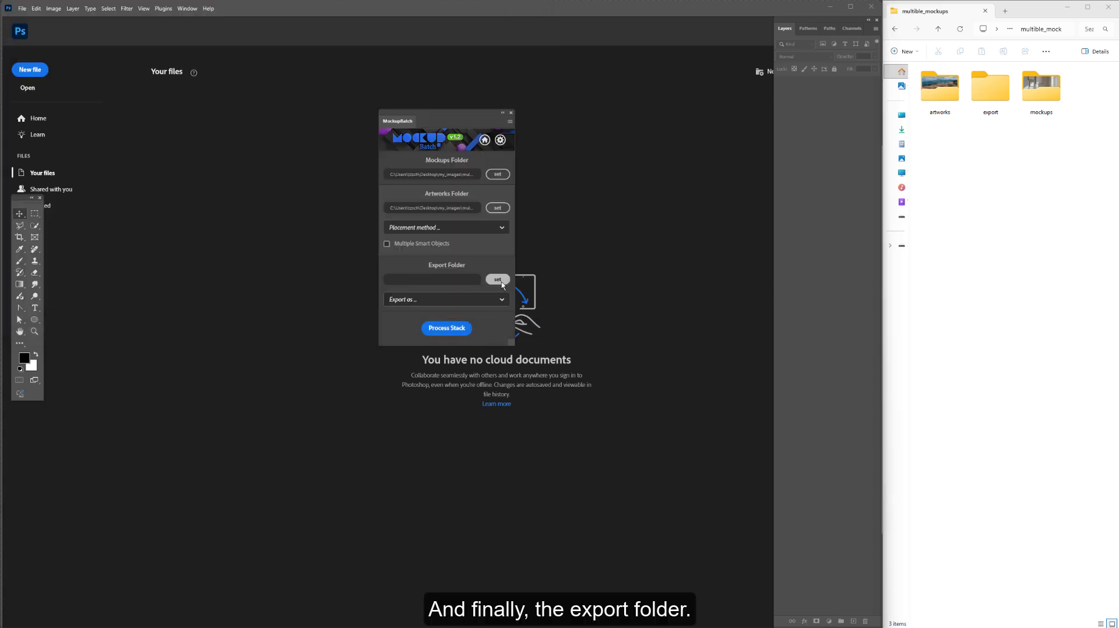
pyautogui.click(176, 25)
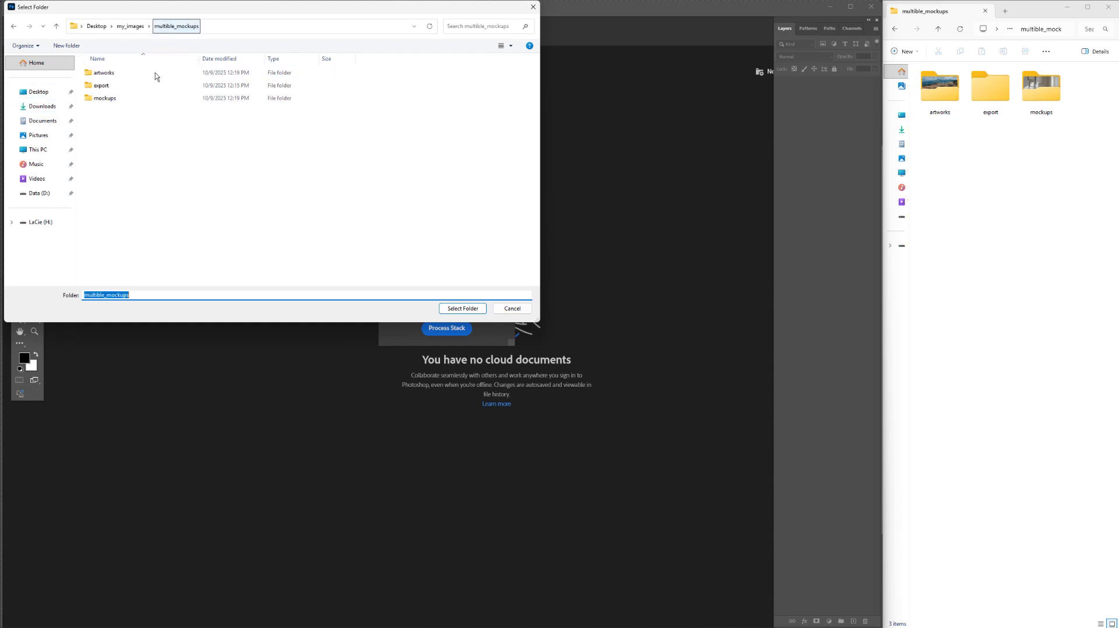
pyautogui.click(102, 86)
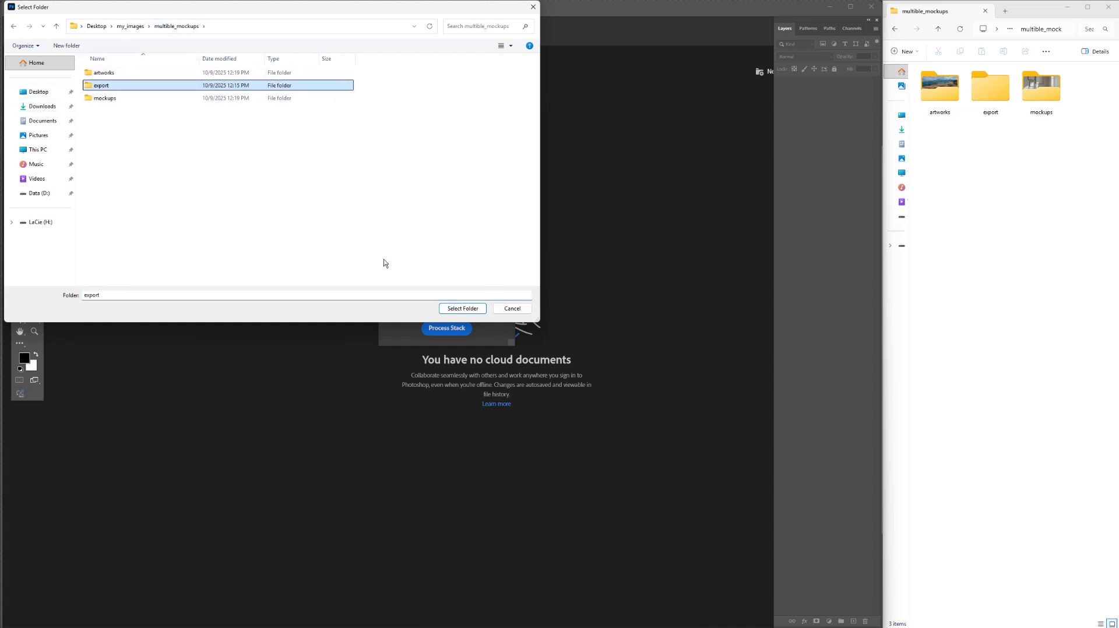
pyautogui.click(459, 309)
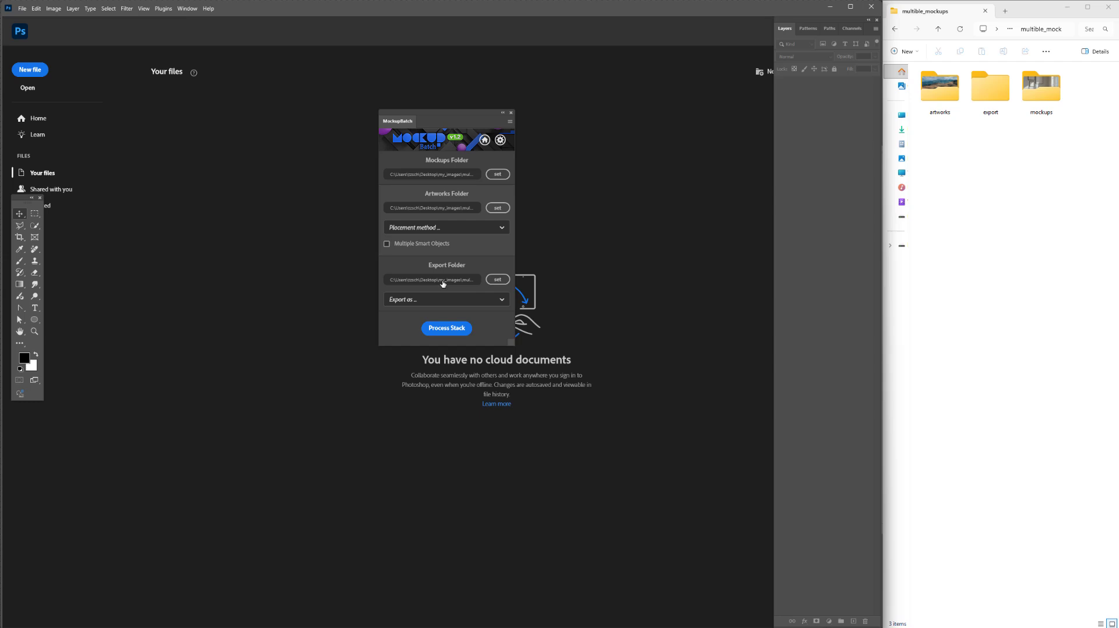
# Step: Configure the batch with Fit as the placement method, Multiple Smart Objects enabled and JPG as the export format
pyautogui.click(402, 229)
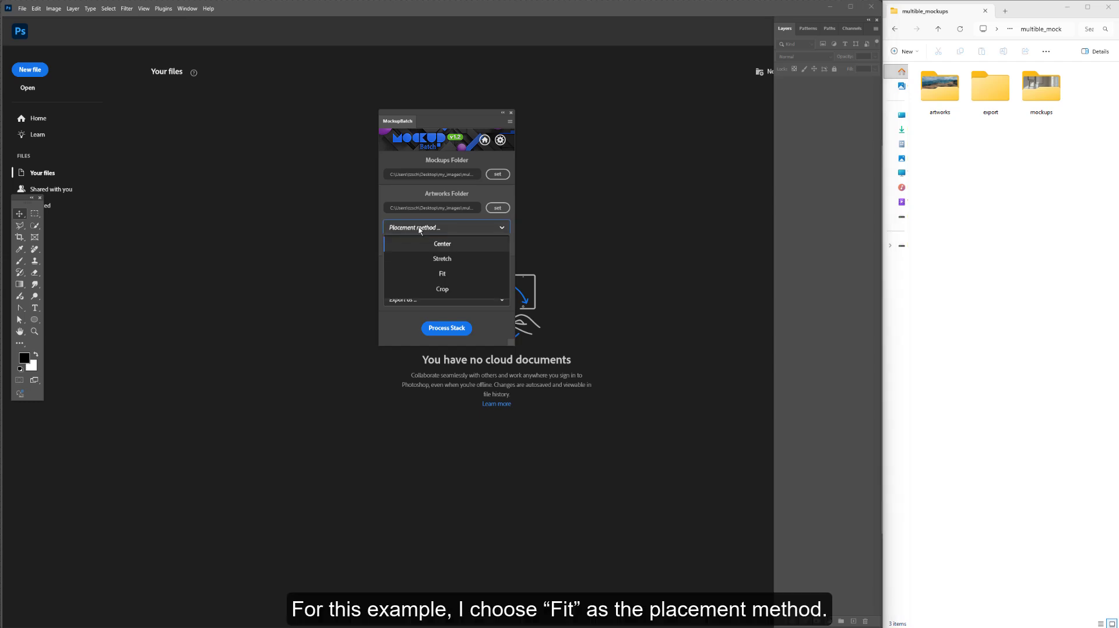
pyautogui.click(458, 274)
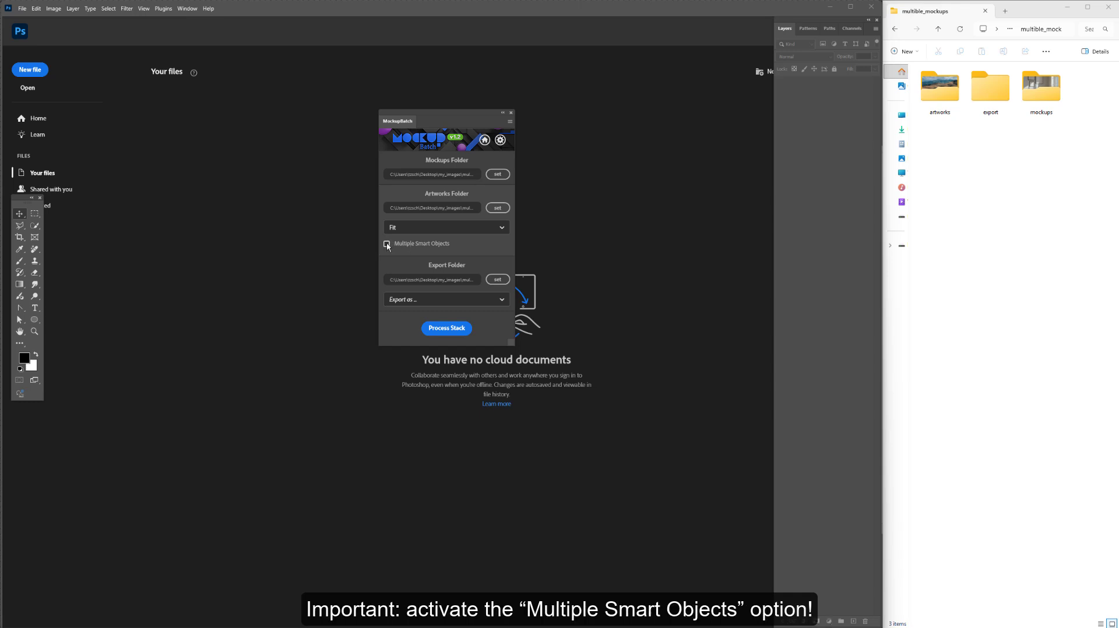
pyautogui.click(440, 300)
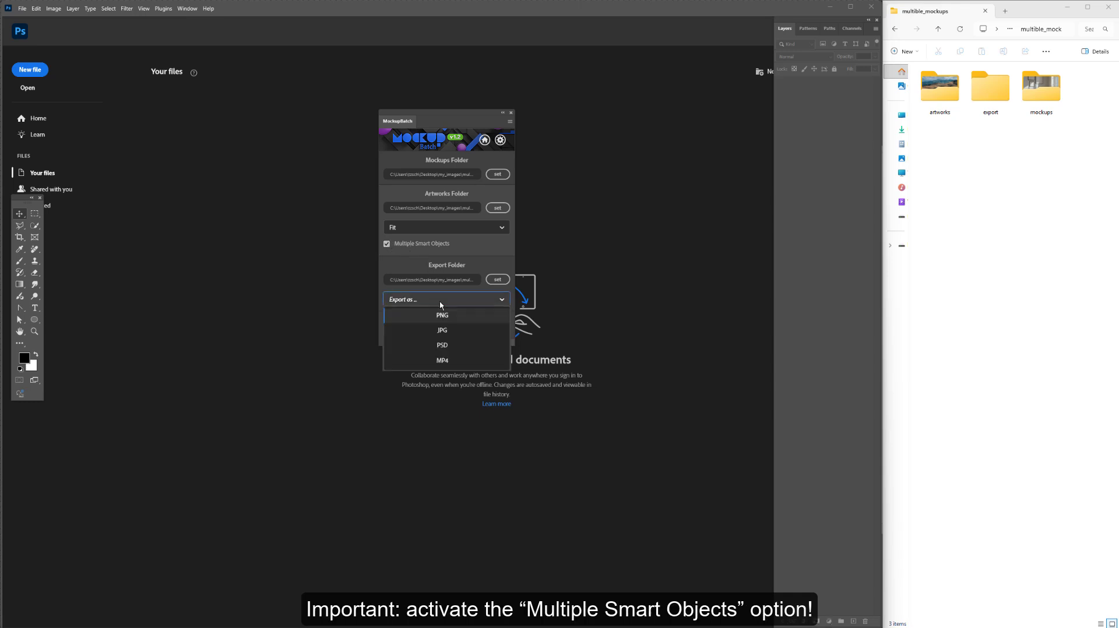
pyautogui.click(443, 330)
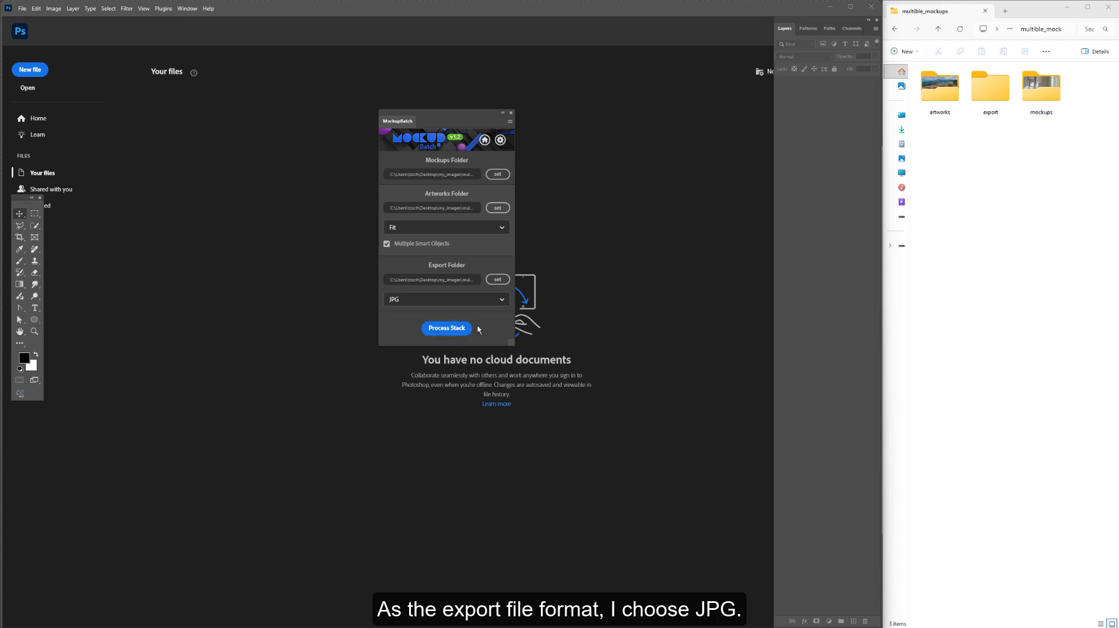
# Step: In the plugin settings, set the Smart Object name to replace to "portrait" and save the settings
pyautogui.click(500, 140)
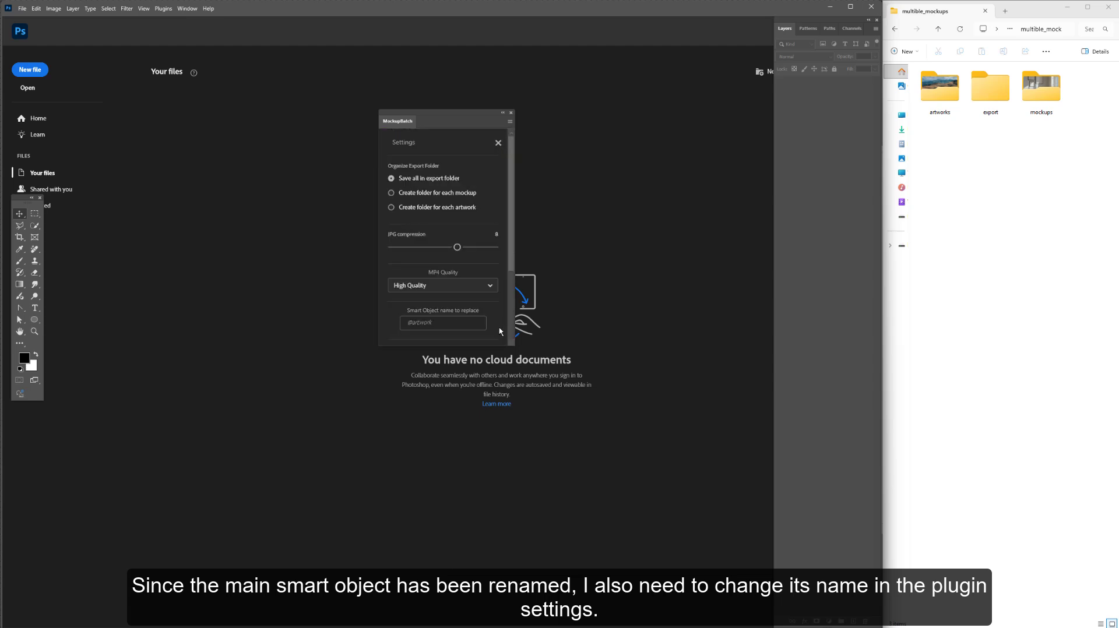
pyautogui.click(451, 324)
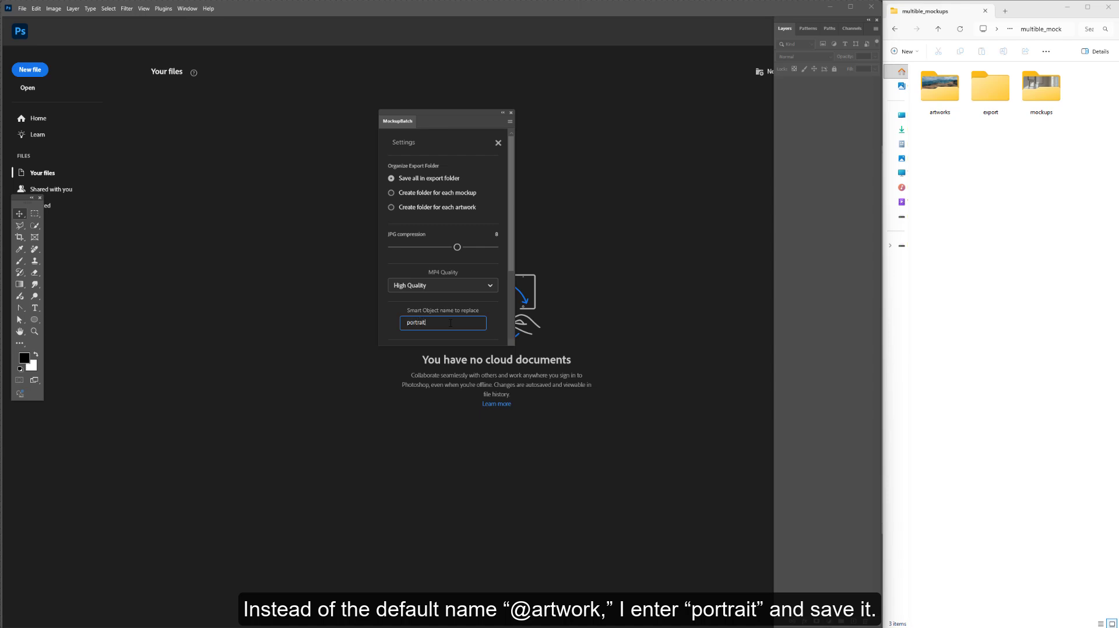
pyautogui.click(503, 320)
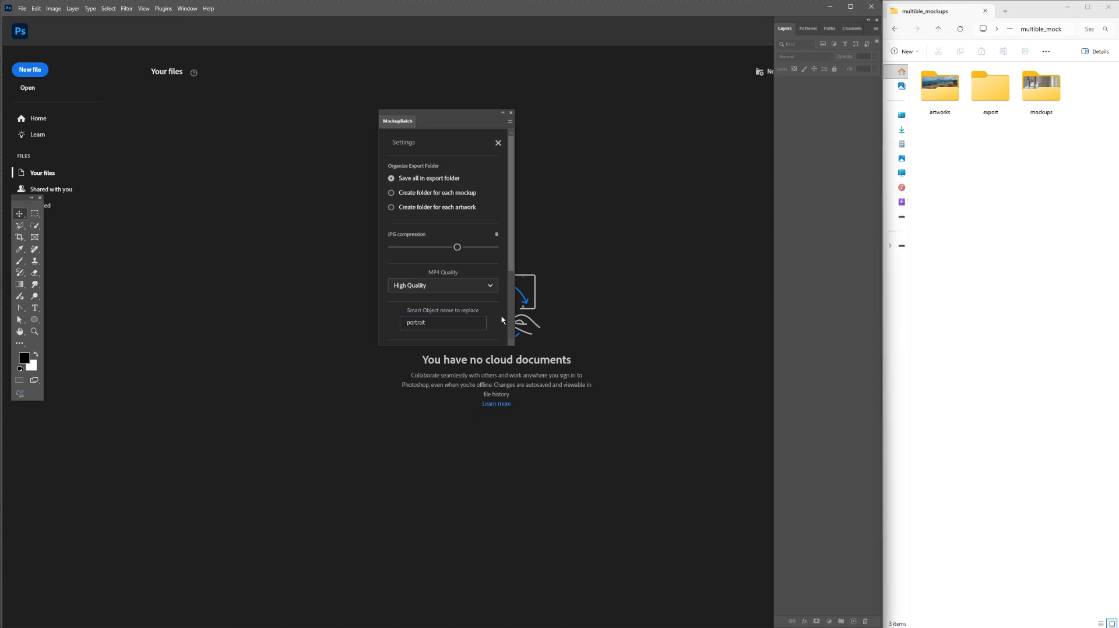
pyautogui.scroll(-3, 489, 314)
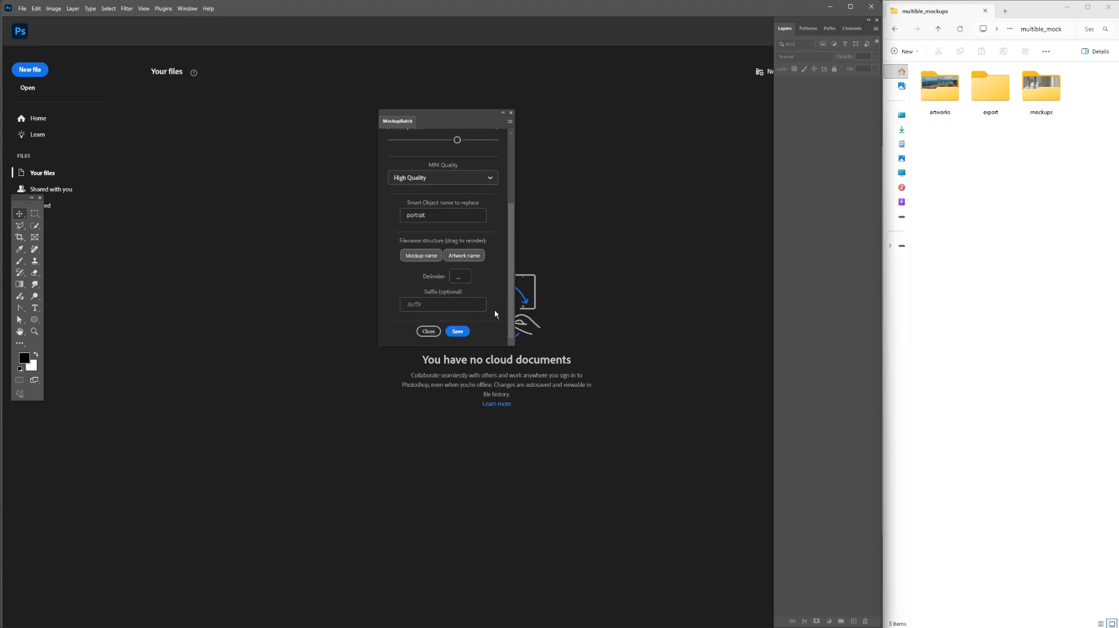
pyautogui.click(457, 332)
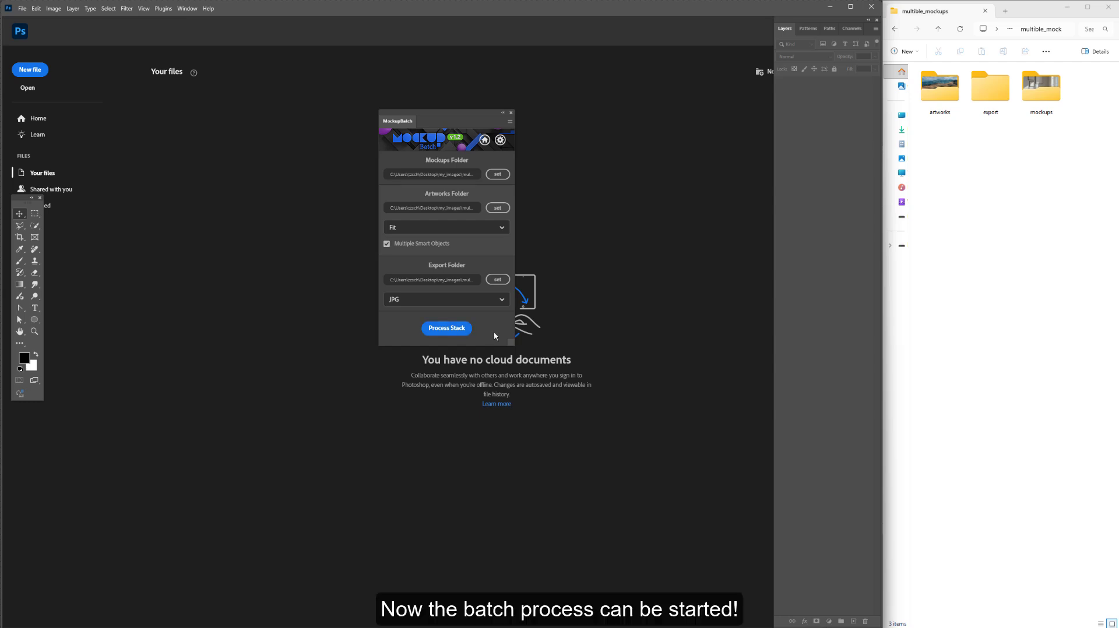
# Step: Process the mockup stack and open the export folder in File Explorer
pyautogui.click(445, 329)
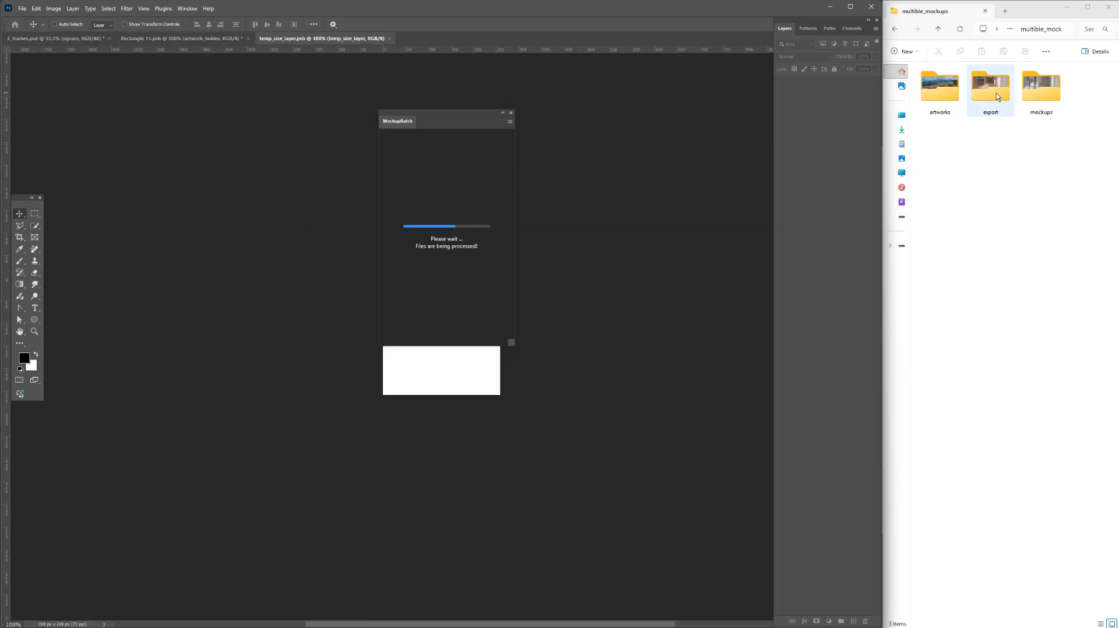
pyautogui.doubleClick(993, 94)
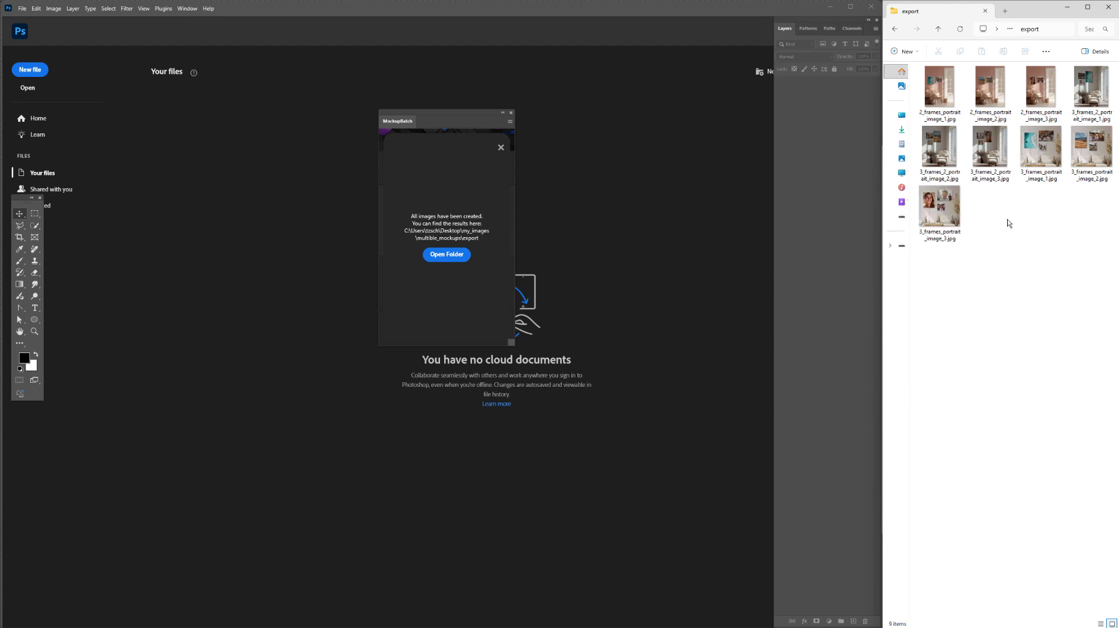
# Step: Examine the exported mockup images from 2_frames_portrait_image_1.jpg through 3_frames_portrait_image_3.jpg, then close the viewer and the plugin's completion message
pyautogui.click(939, 96)
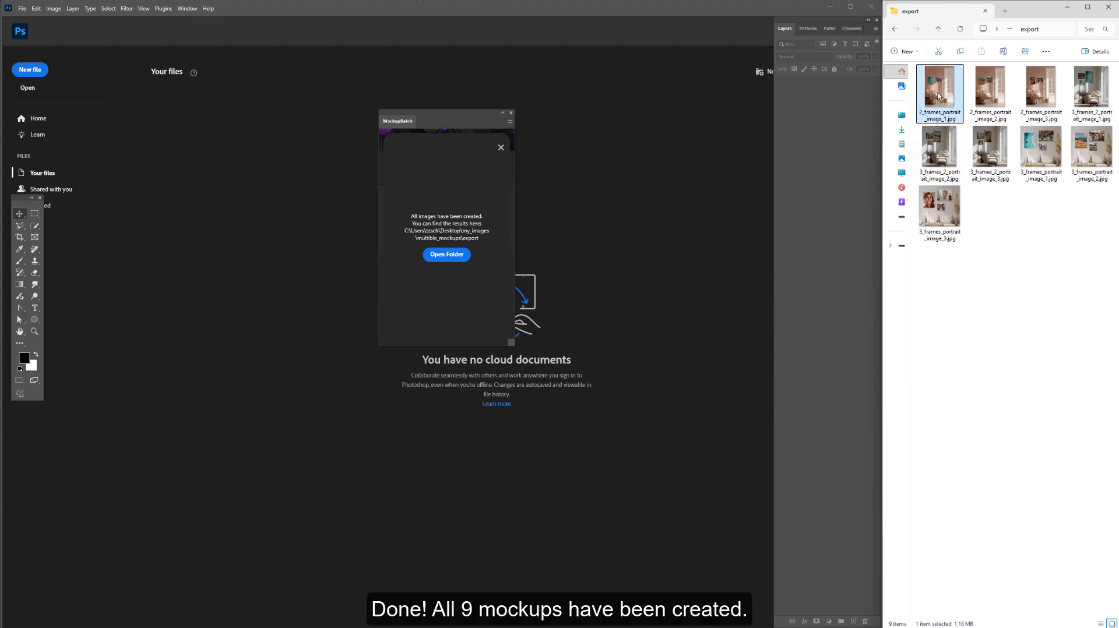
pyautogui.doubleClick(938, 96)
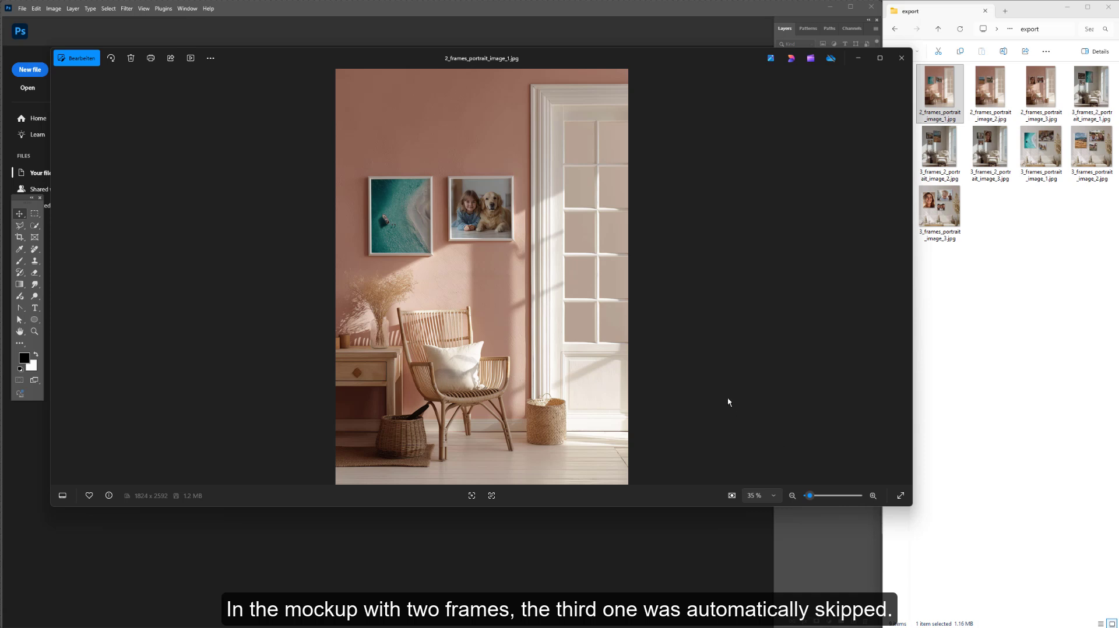
pyautogui.press('Right')
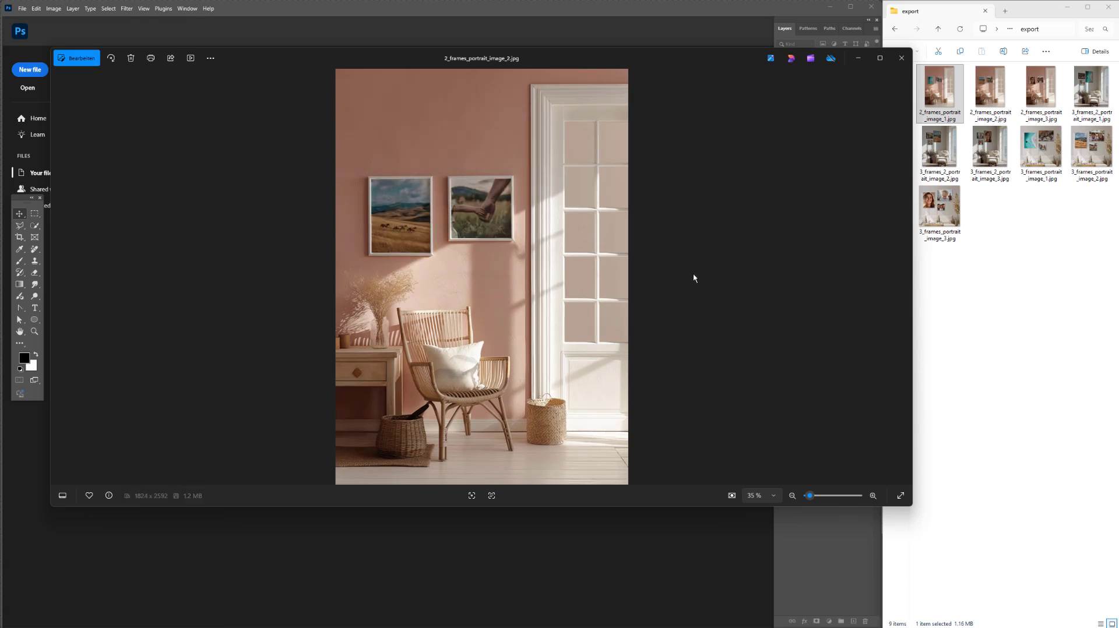
pyautogui.press('Right')
pyautogui.press('Right')
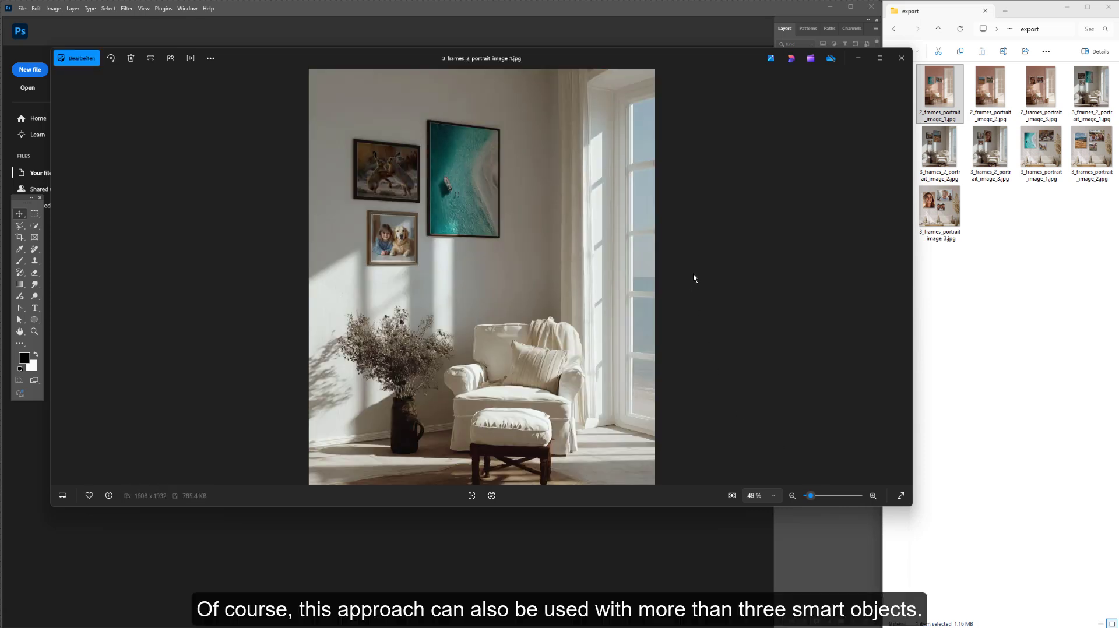
pyautogui.press('Right')
pyautogui.press('Right')
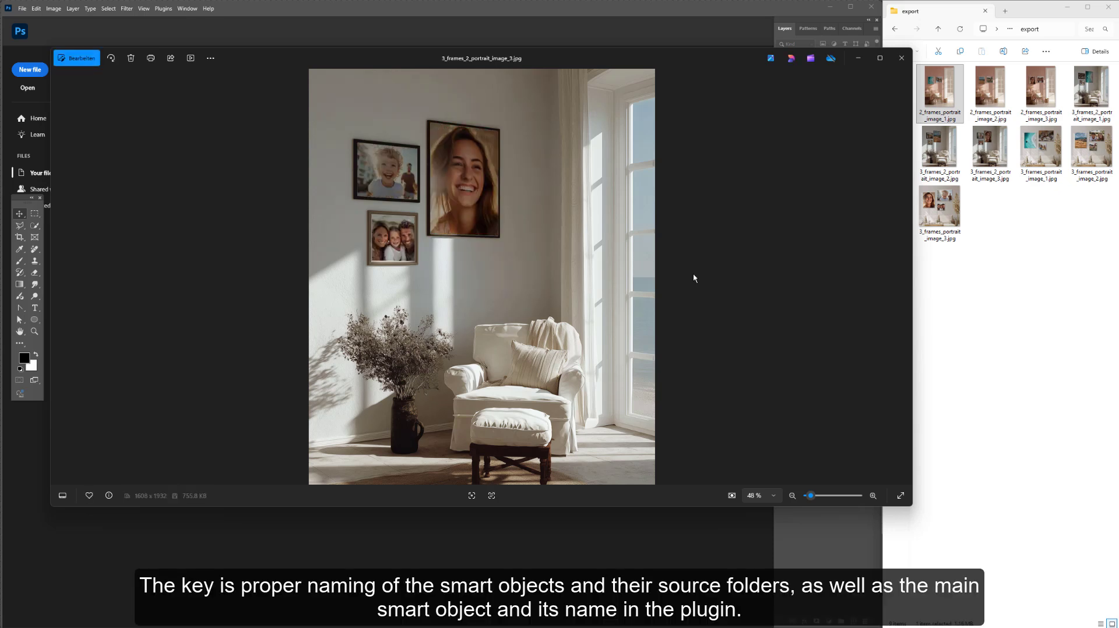
pyautogui.press('Right')
pyautogui.press('Right')
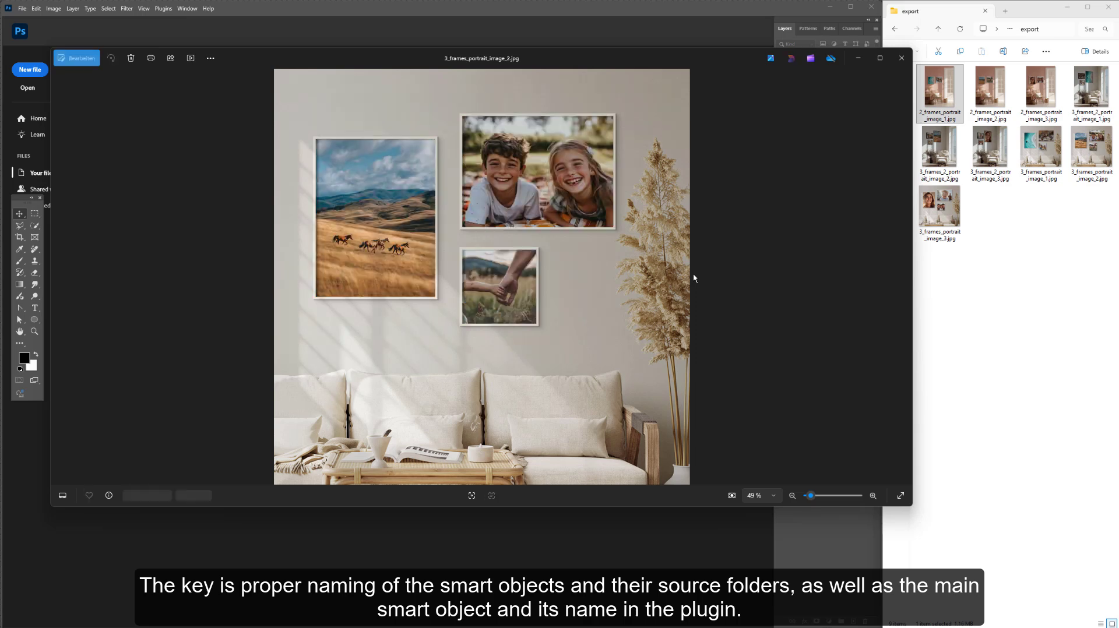
pyautogui.press('Right')
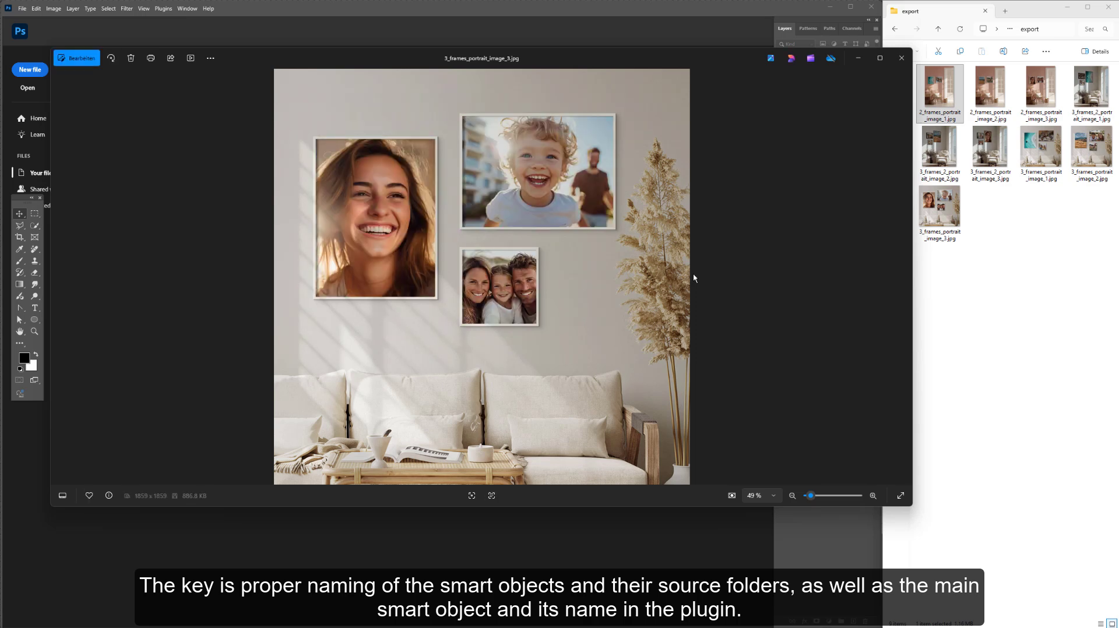
pyautogui.click(901, 55)
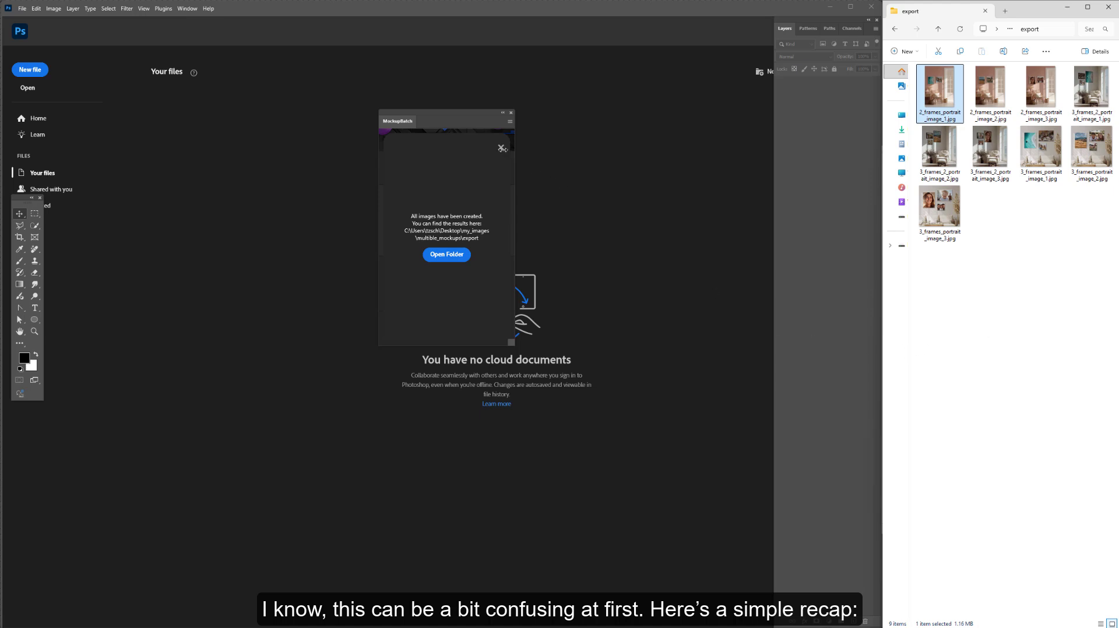
pyautogui.click(501, 147)
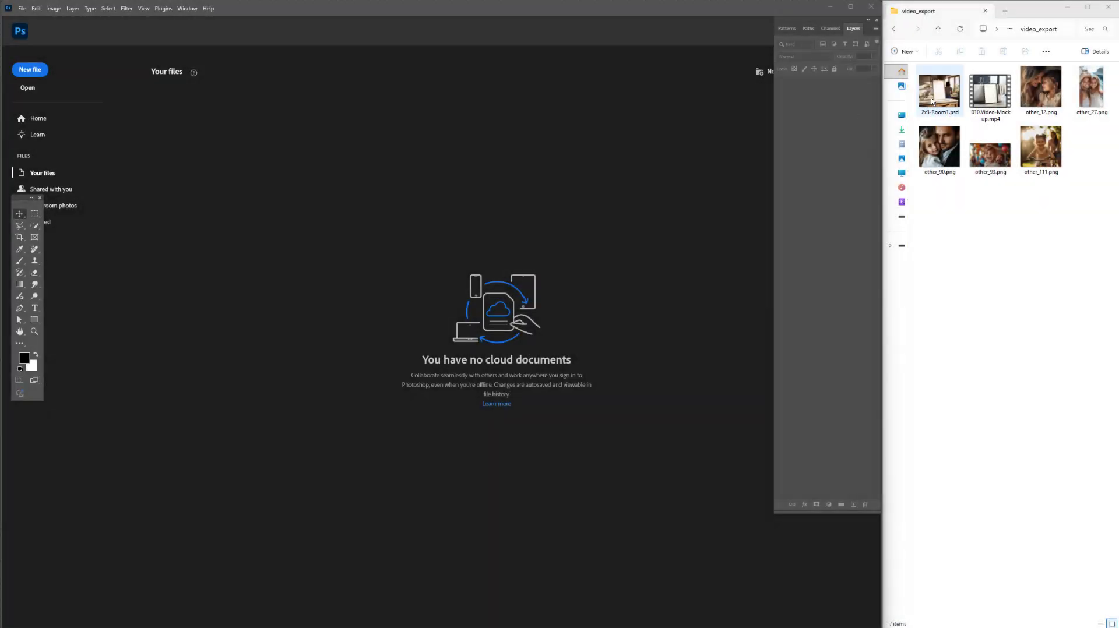
# Step: Open 2x3-Room1.psd from the video_export folder in Photoshop and scrub its timeline forward to preview the animation
pyautogui.moveTo(932, 101); pyautogui.dragTo(433, 240)
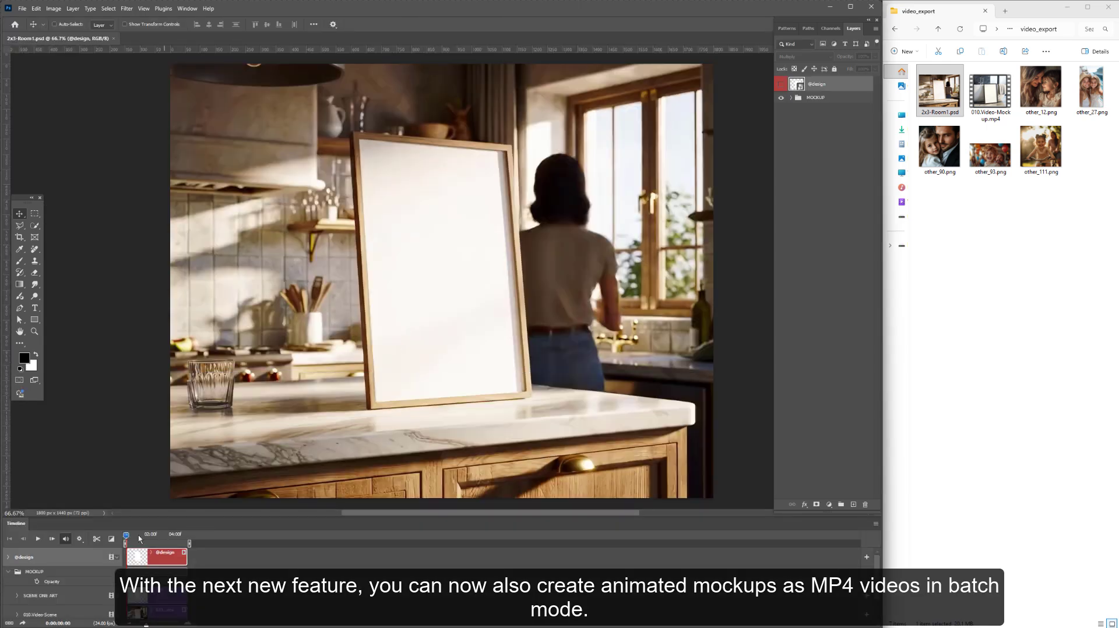
pyautogui.moveTo(139, 536)
pyautogui.mouseDown()
pyautogui.moveTo(174, 536)
pyautogui.moveTo(149, 535)
pyautogui.mouseUp()
# Step: Open the MockupBatch plugin panel and view its available export formats
pyautogui.click(163, 8)
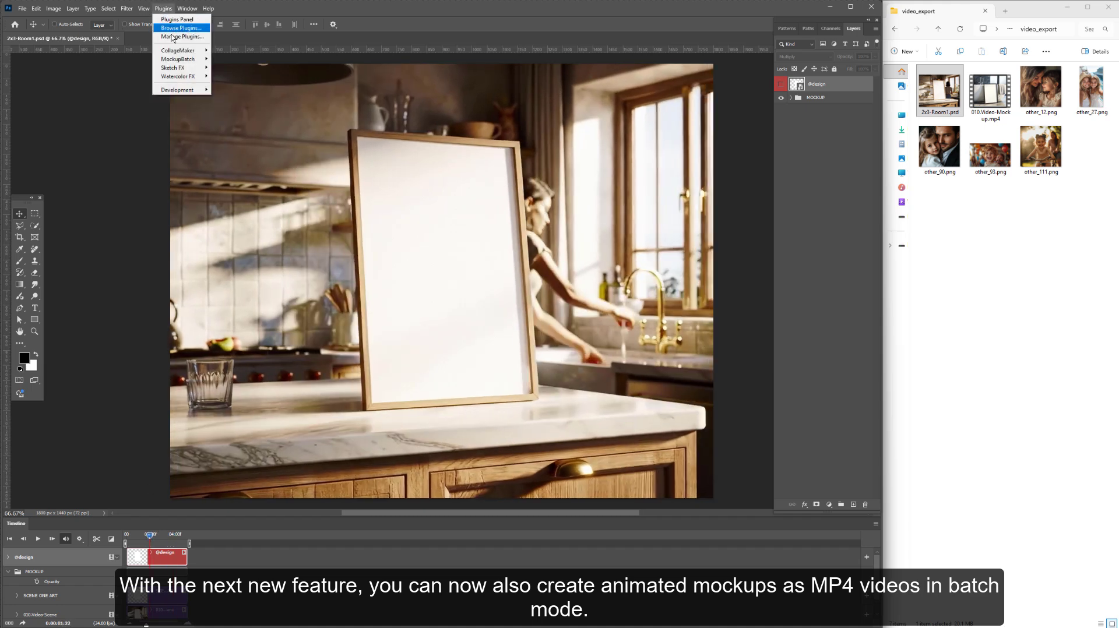
pyautogui.moveTo(178, 58)
pyautogui.click(233, 59)
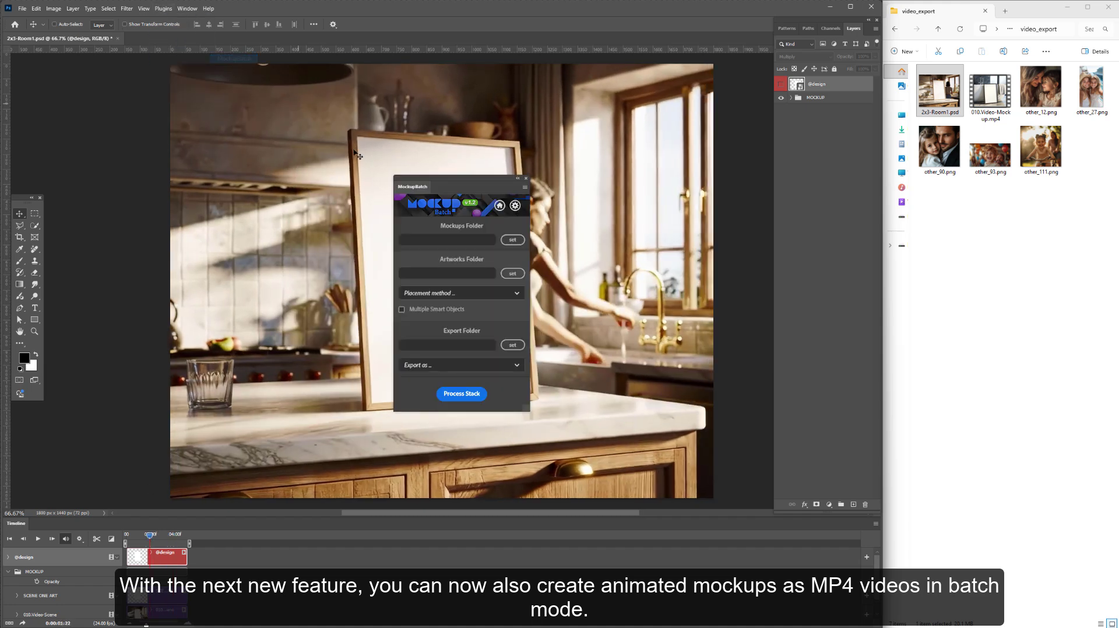
pyautogui.click(467, 365)
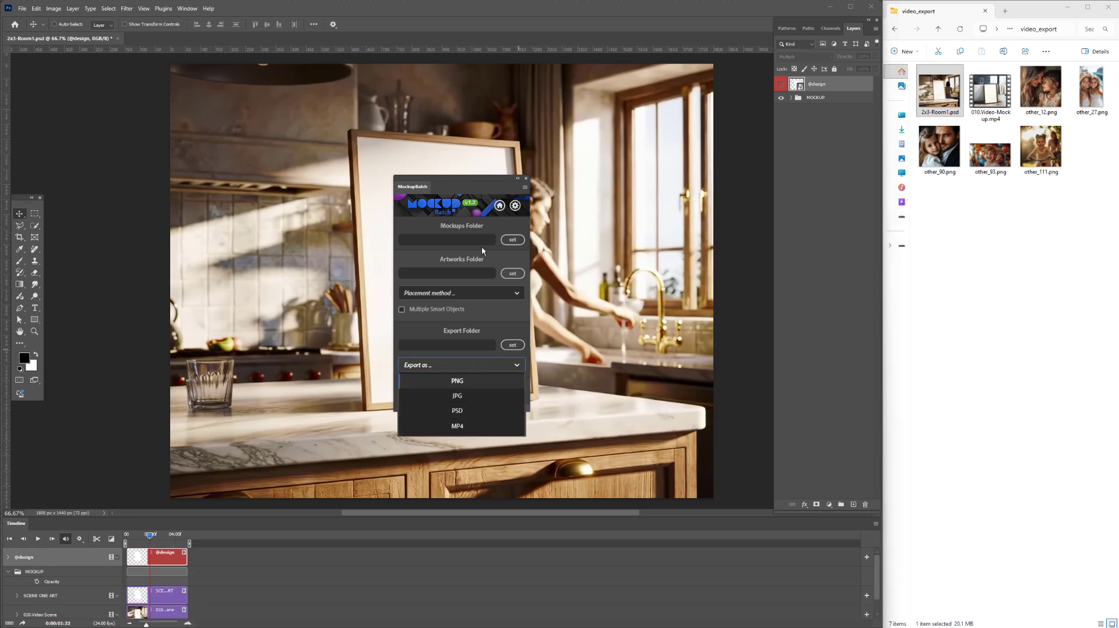
pyautogui.click(502, 182)
# Step: Move the MockupBatch panel away from the framed picture and close the 2x3-Room1.psd document
pyautogui.moveTo(455, 183); pyautogui.dragTo(134, 113)
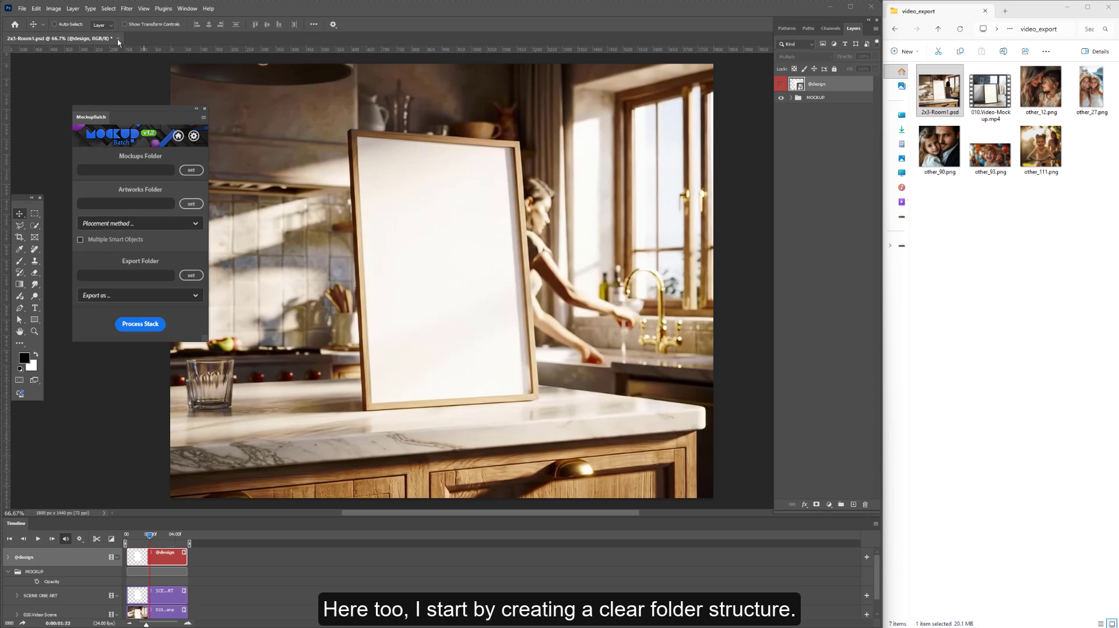
pyautogui.click(118, 38)
pyautogui.click(436, 229)
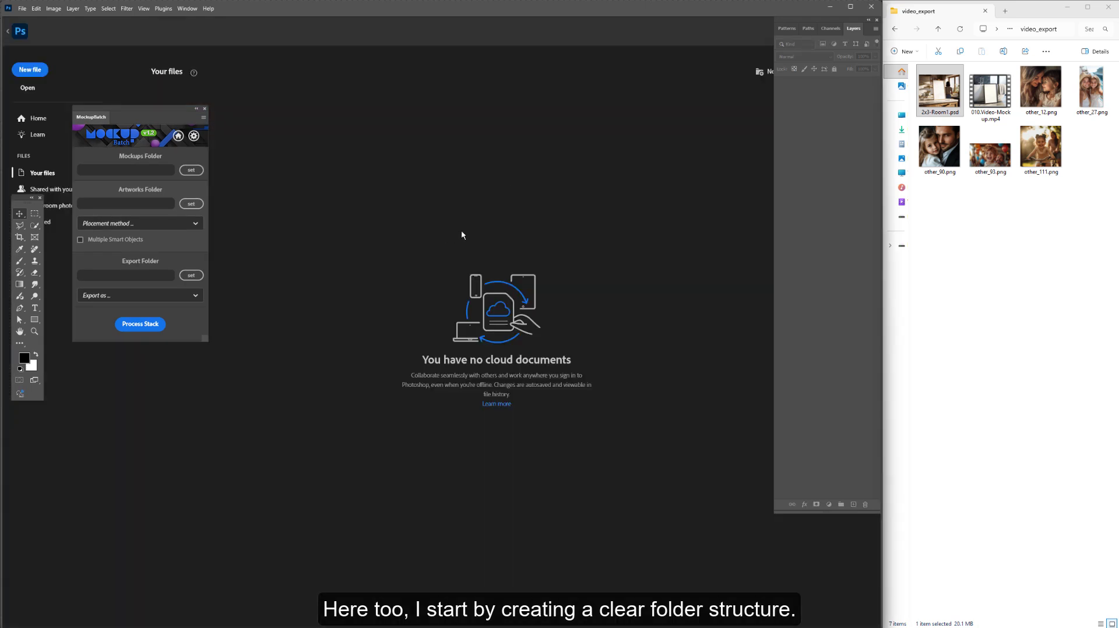
# Step: In File Explorer, create a folder named "mockups" inside video_export
pyautogui.click(905, 52)
pyautogui.click(927, 76)
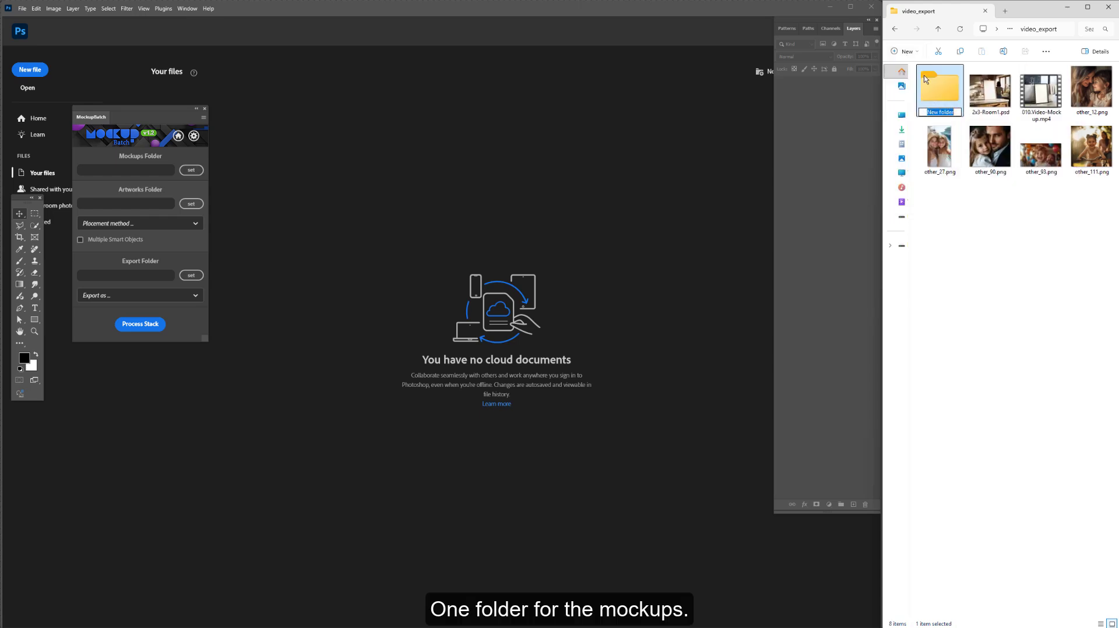
pyautogui.write('mockups')
pyautogui.press('Return')
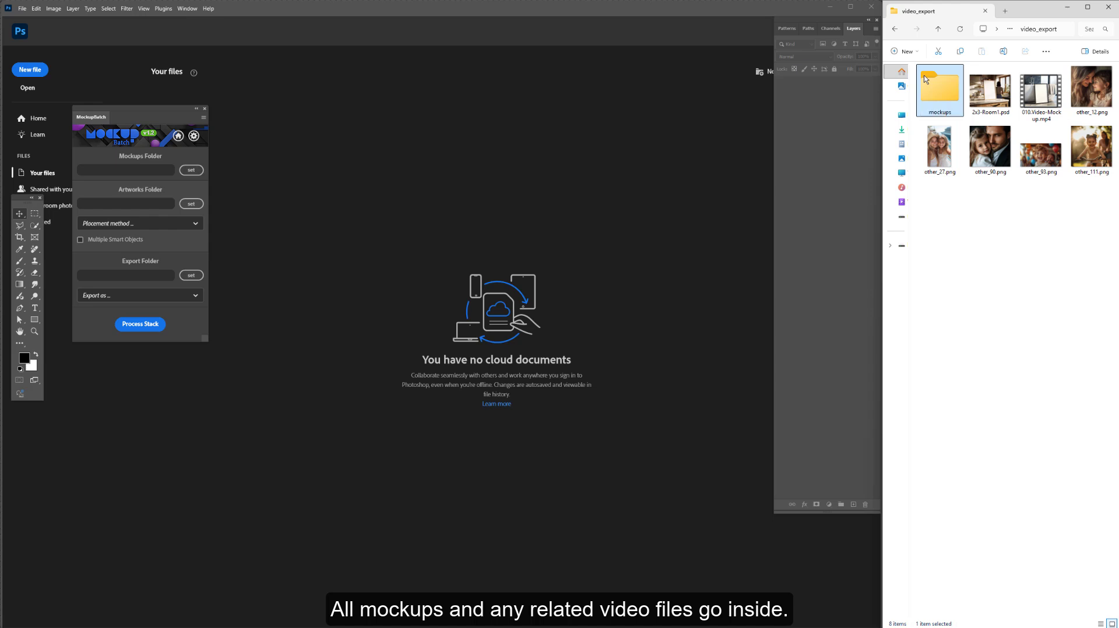
# Step: Move 2x3-Room1.psd and 010.Video-Mockup.mp4 into the mockups folder
pyautogui.click(993, 93)
pyautogui.keyDown('ctrl'); pyautogui.click(1039, 94); pyautogui.keyUp('ctrl')
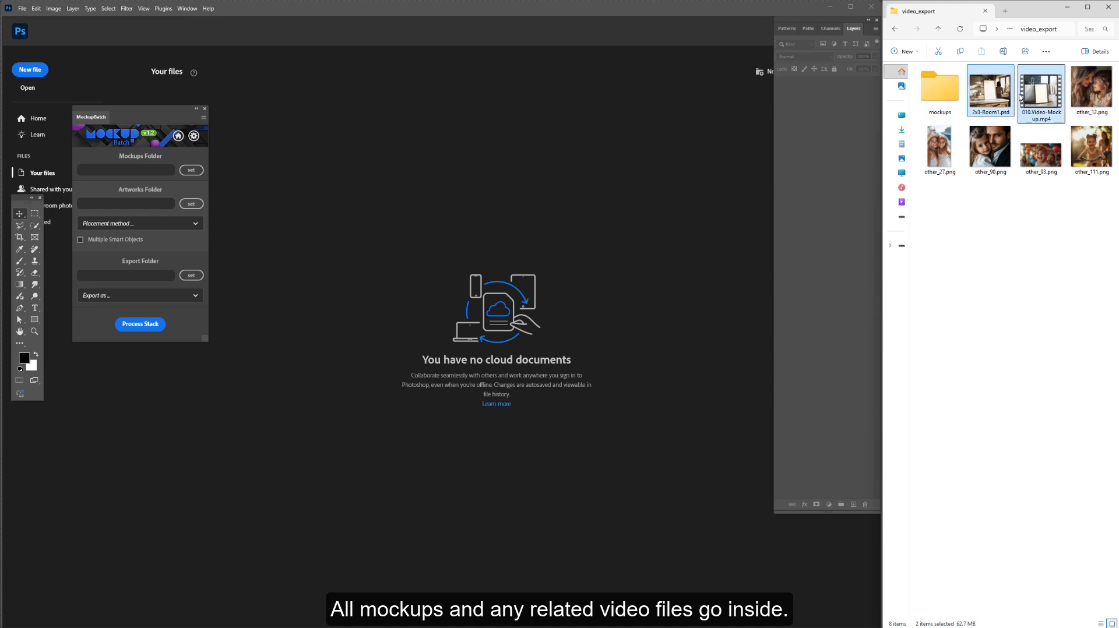
pyautogui.moveTo(988, 100); pyautogui.dragTo(940, 89)
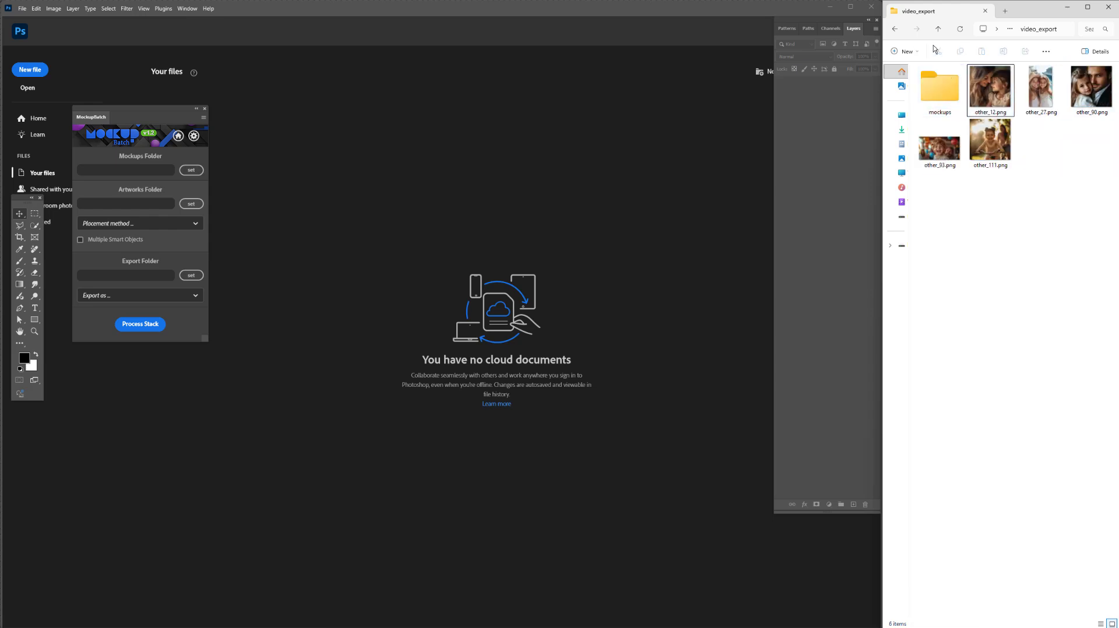
# Step: Create a folder named "artworks" inside video_export
pyautogui.click(905, 52)
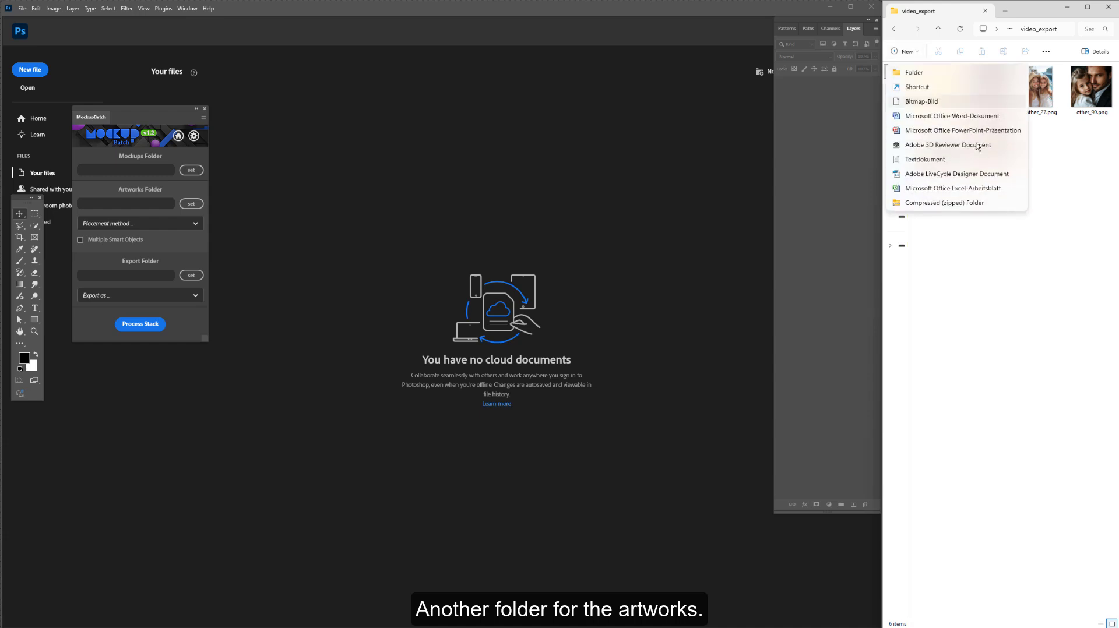
pyautogui.click(920, 78)
pyautogui.write('artw')
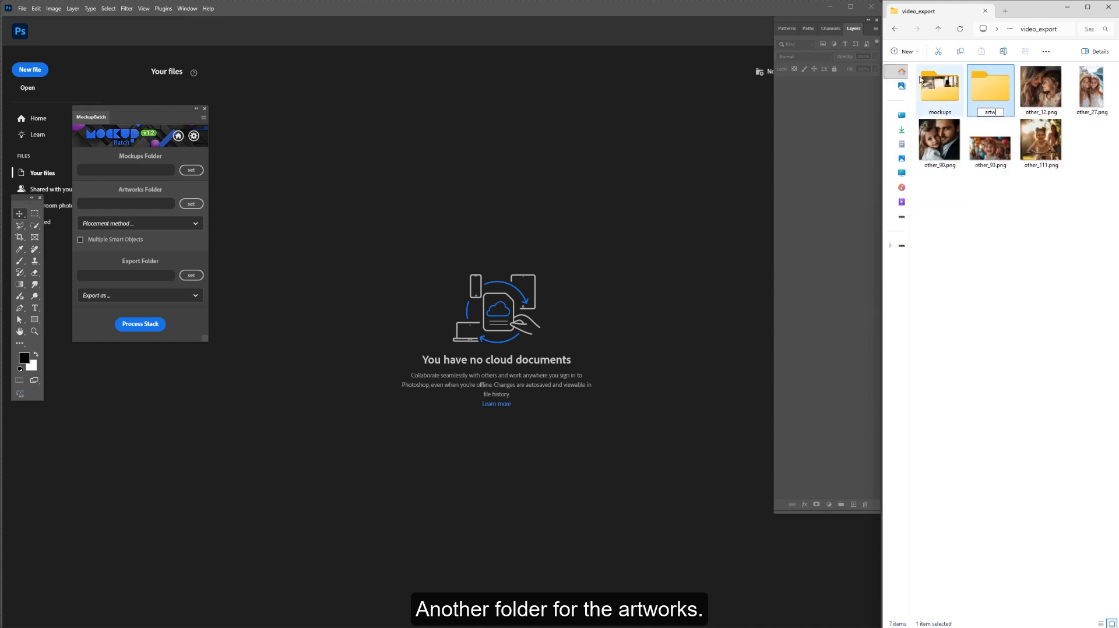
pyautogui.write('orks')
pyautogui.press('Return')
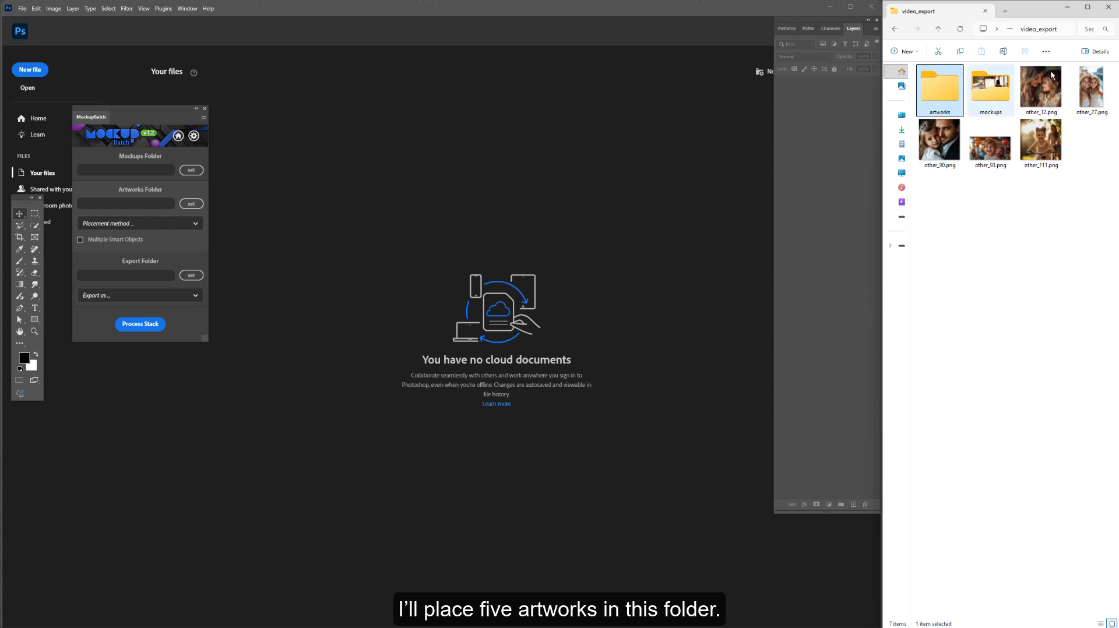
# Step: Move the five PNG images, other_12 through other_111, into the artworks folder
pyautogui.click(1046, 105)
pyautogui.keyDown('shift'); pyautogui.click(1047, 145); pyautogui.keyUp('shift')
pyautogui.moveTo(1020, 98); pyautogui.dragTo(944, 92)
# Step: Create a folder named "export" inside video_export
pyautogui.click(904, 51)
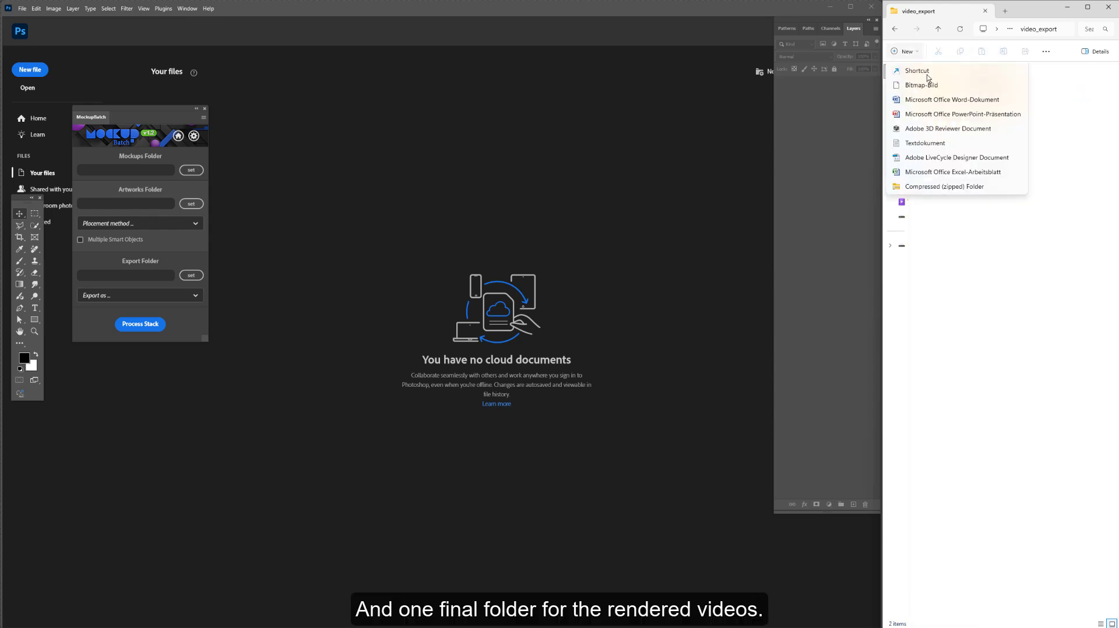
pyautogui.click(947, 75)
pyautogui.write('e')
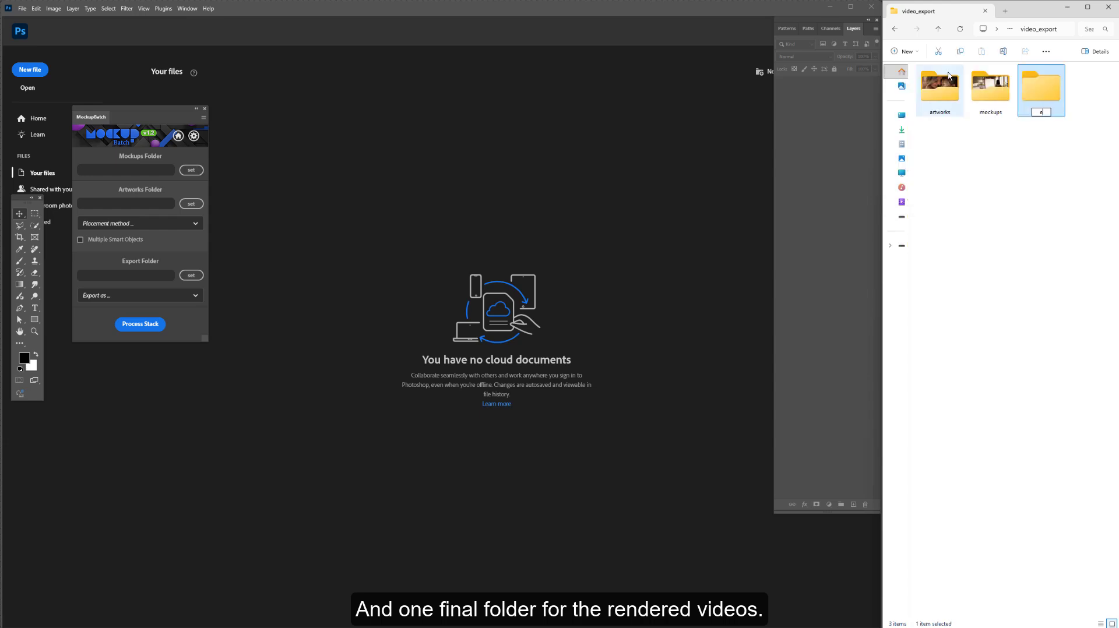
pyautogui.write('xport')
pyautogui.press('Return')
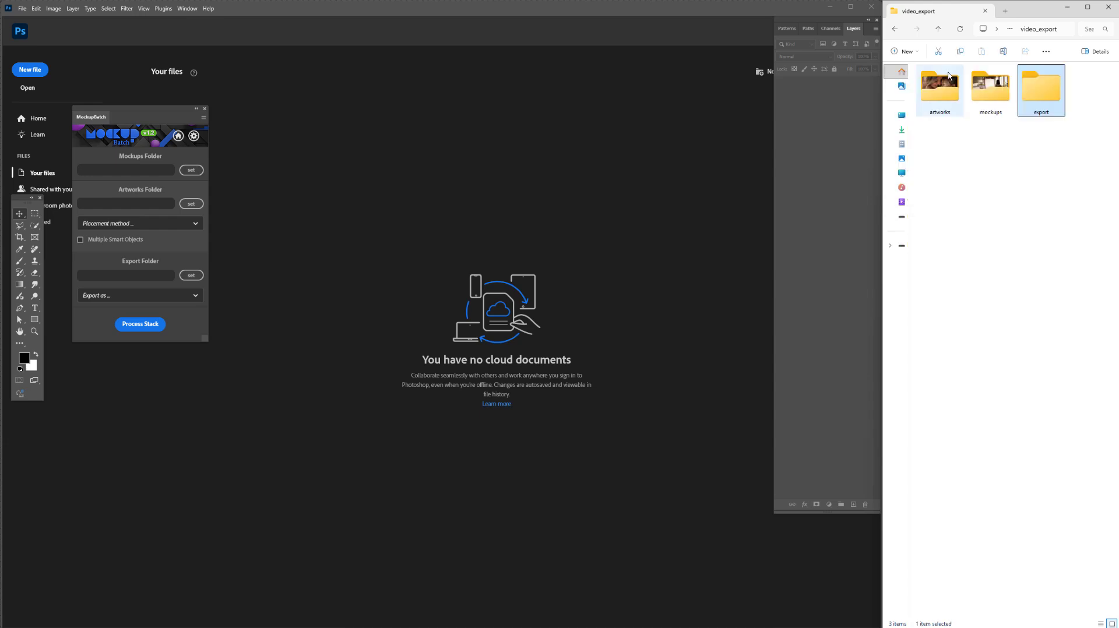
pyautogui.click(1024, 134)
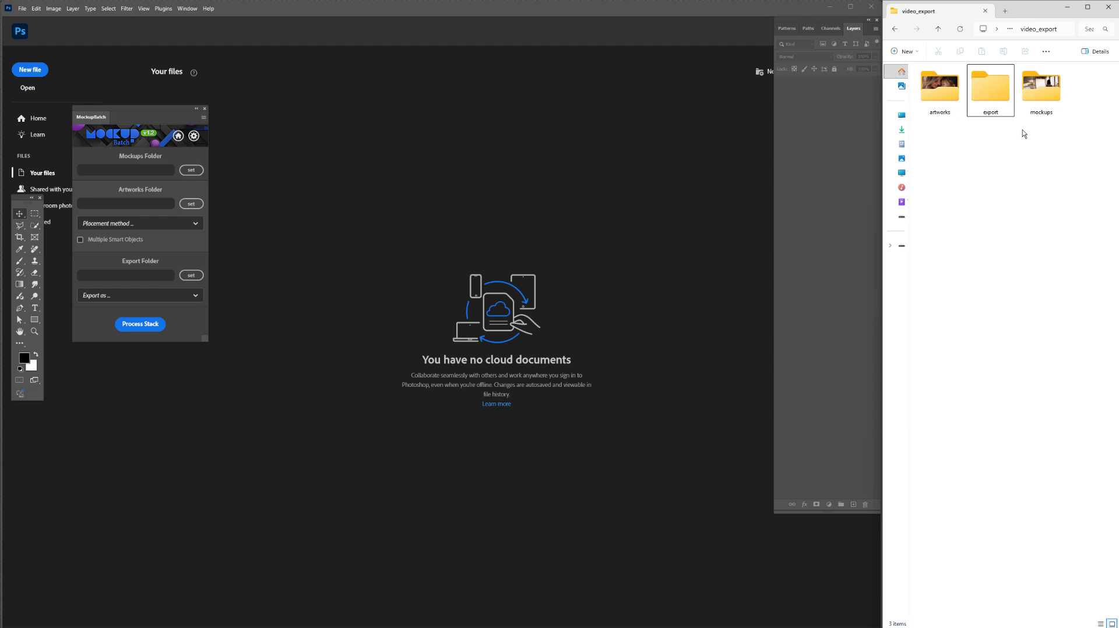
# Step: Open 2x3-Room1.psd from the mockups folder in Photoshop, with the MockupBatch panel moved toward the middle of the workspace
pyautogui.moveTo(188, 111); pyautogui.dragTo(500, 134)
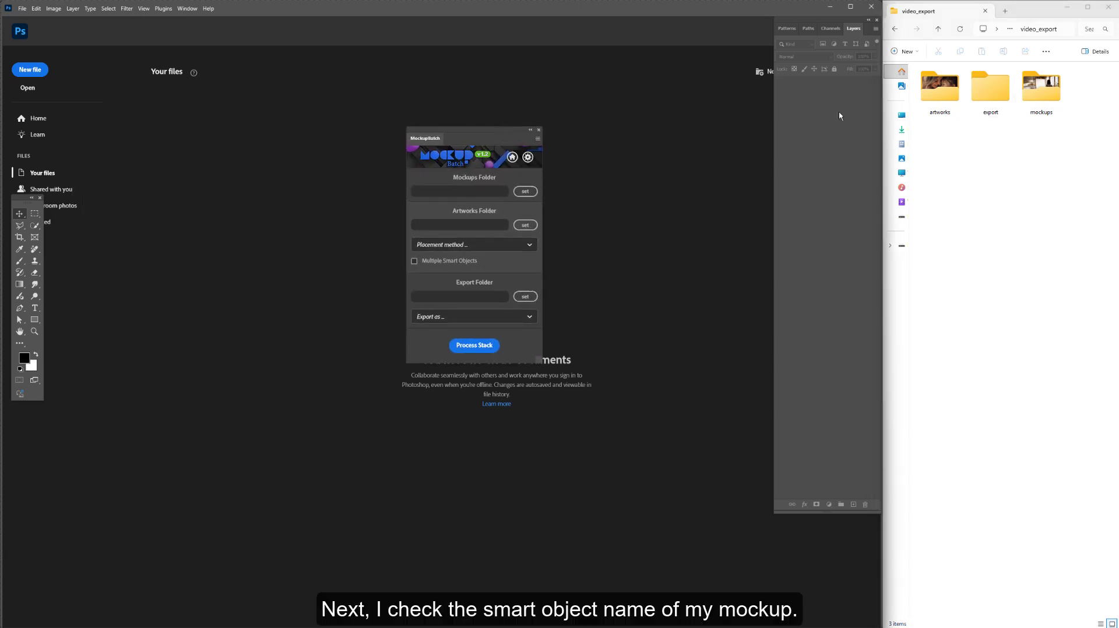
pyautogui.doubleClick(1037, 93)
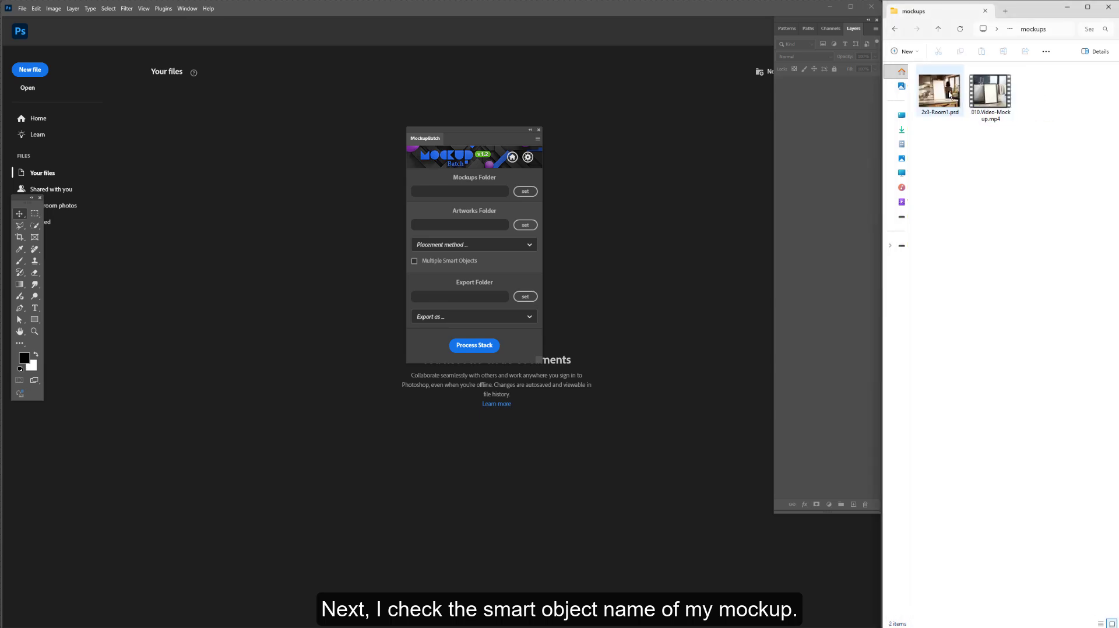
pyautogui.moveTo(946, 95); pyautogui.dragTo(677, 174)
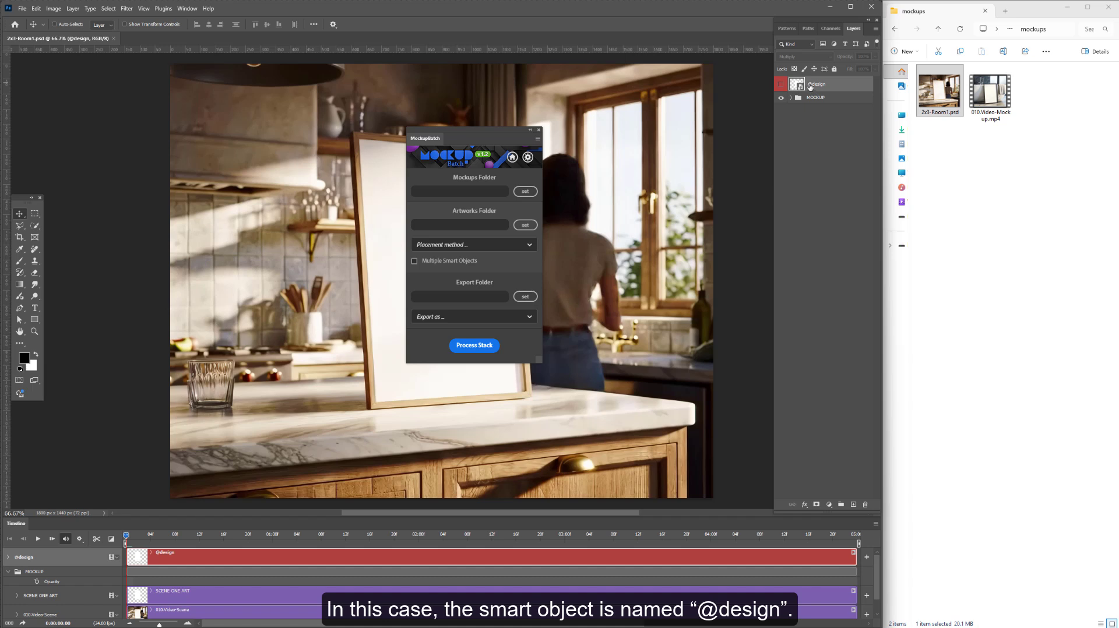
pyautogui.click(528, 158)
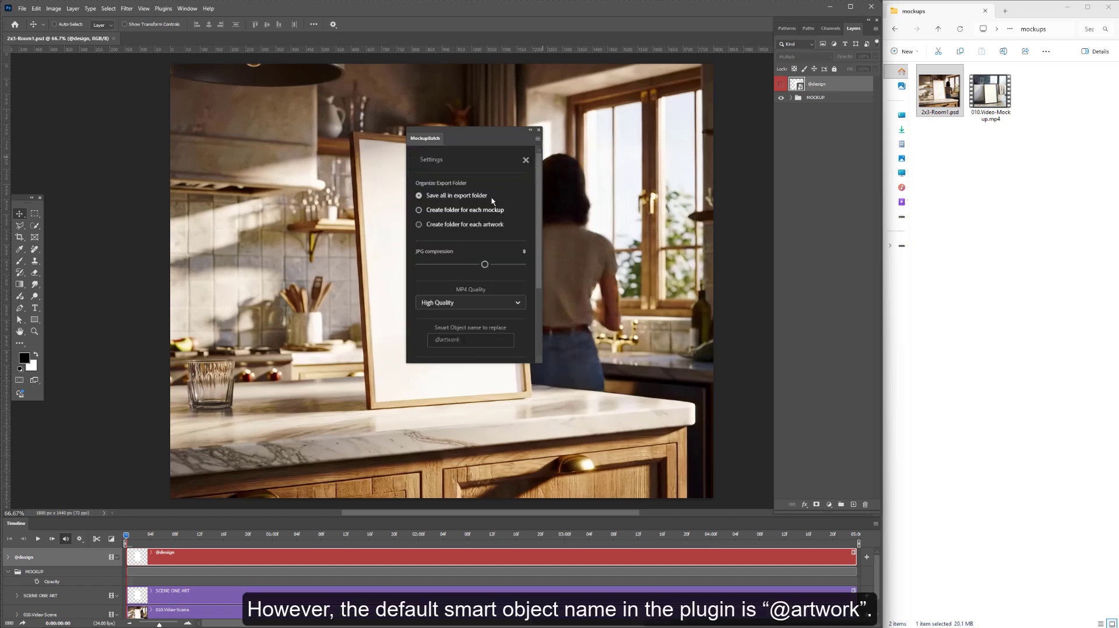
pyautogui.scroll(-3, 491, 196)
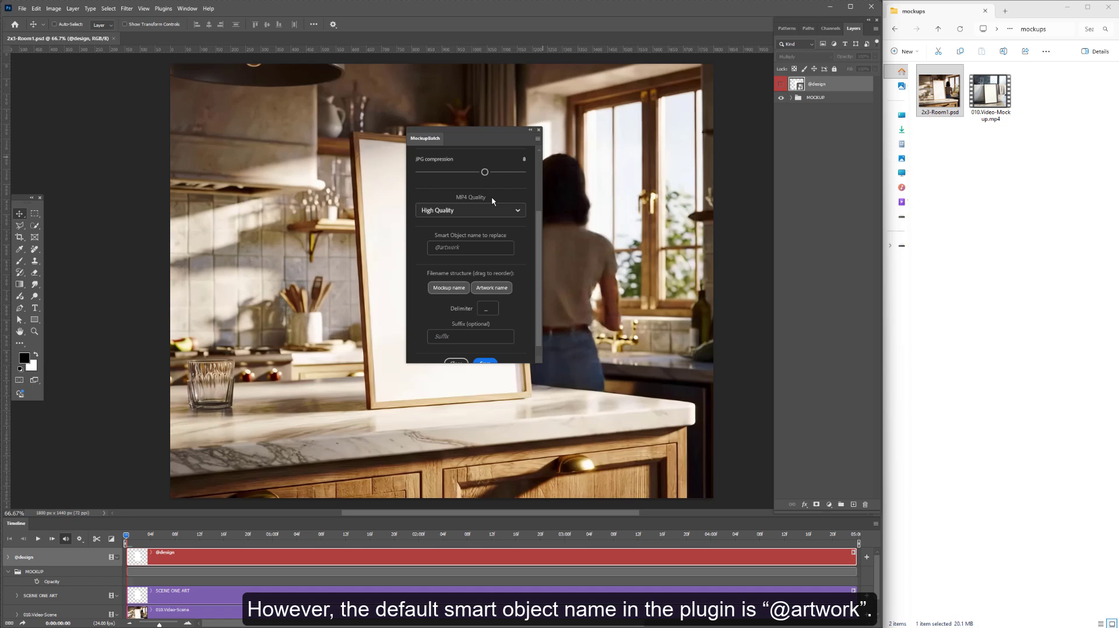
pyautogui.click(474, 247)
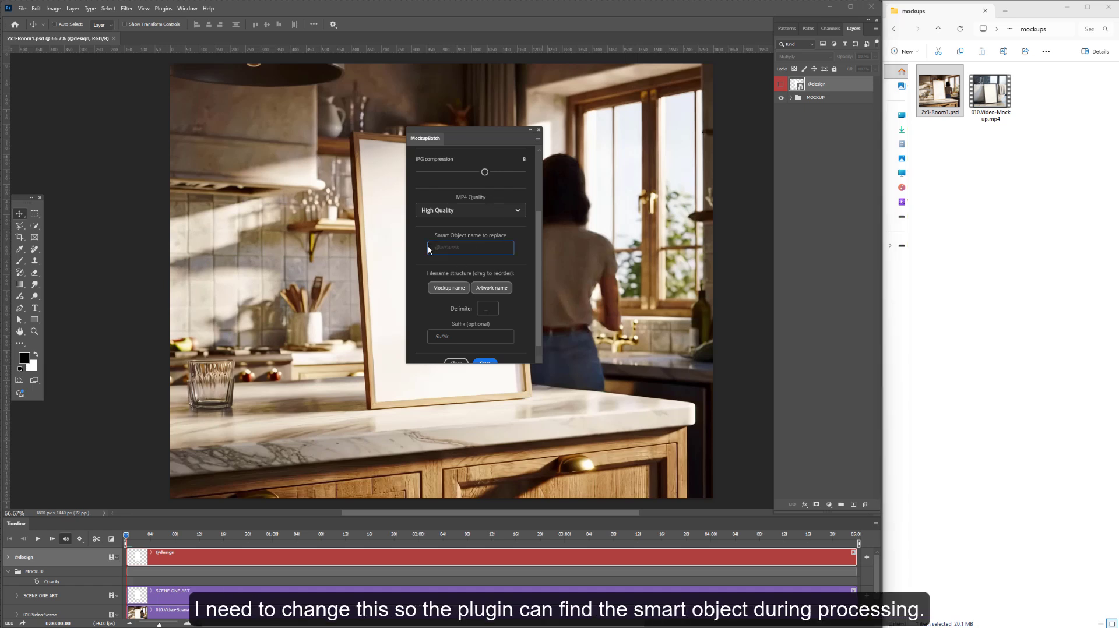
pyautogui.write('@design')
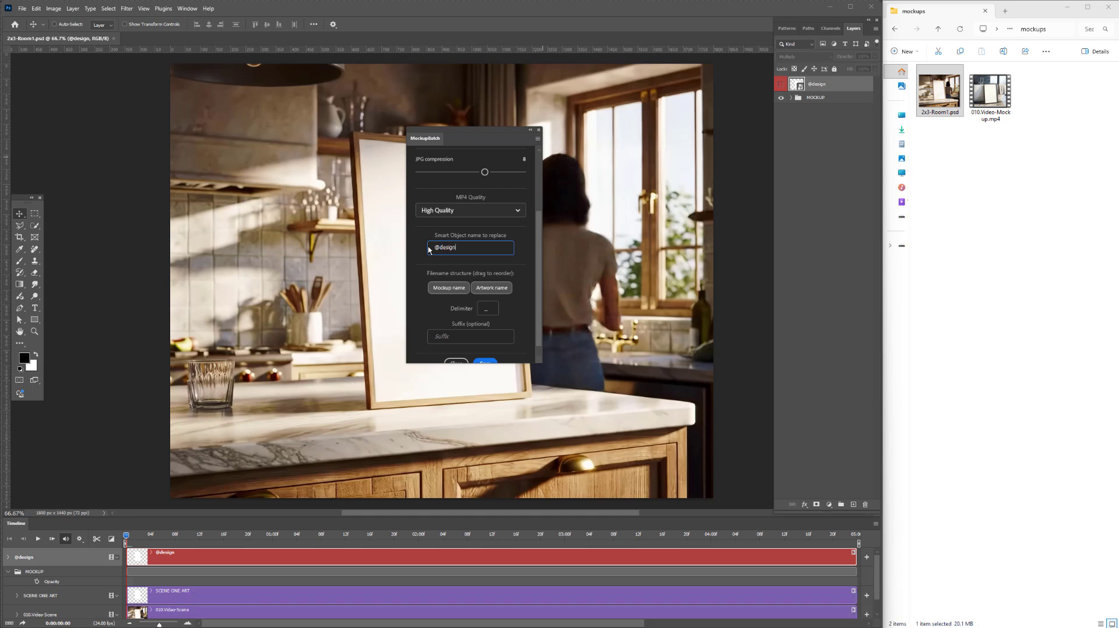
pyautogui.click(519, 331)
pyautogui.scroll(-1, 519, 334)
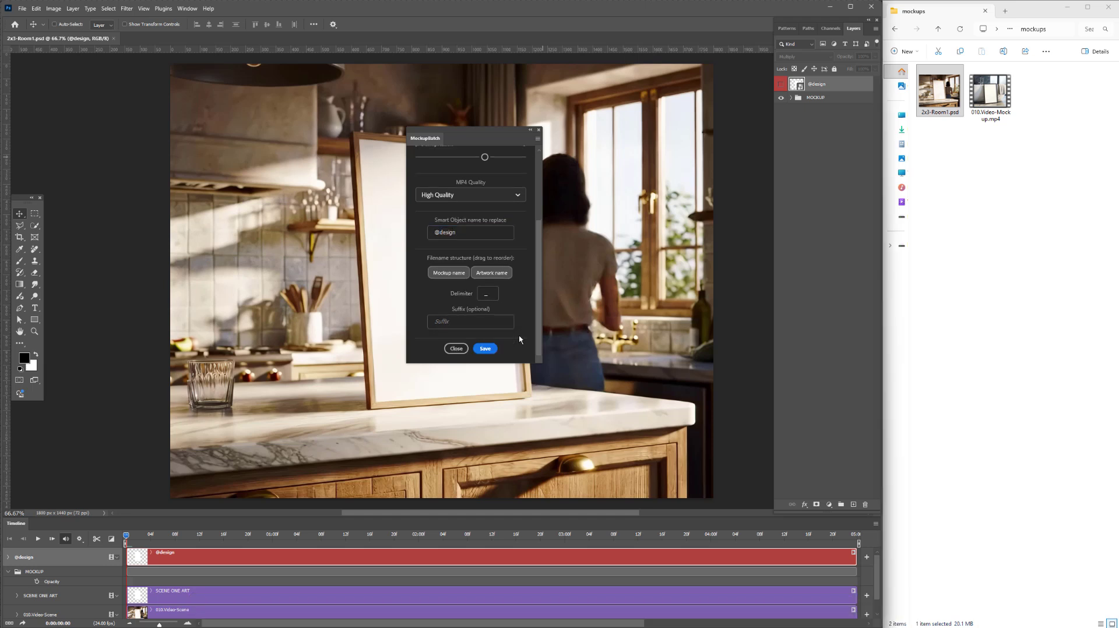
pyautogui.click(489, 348)
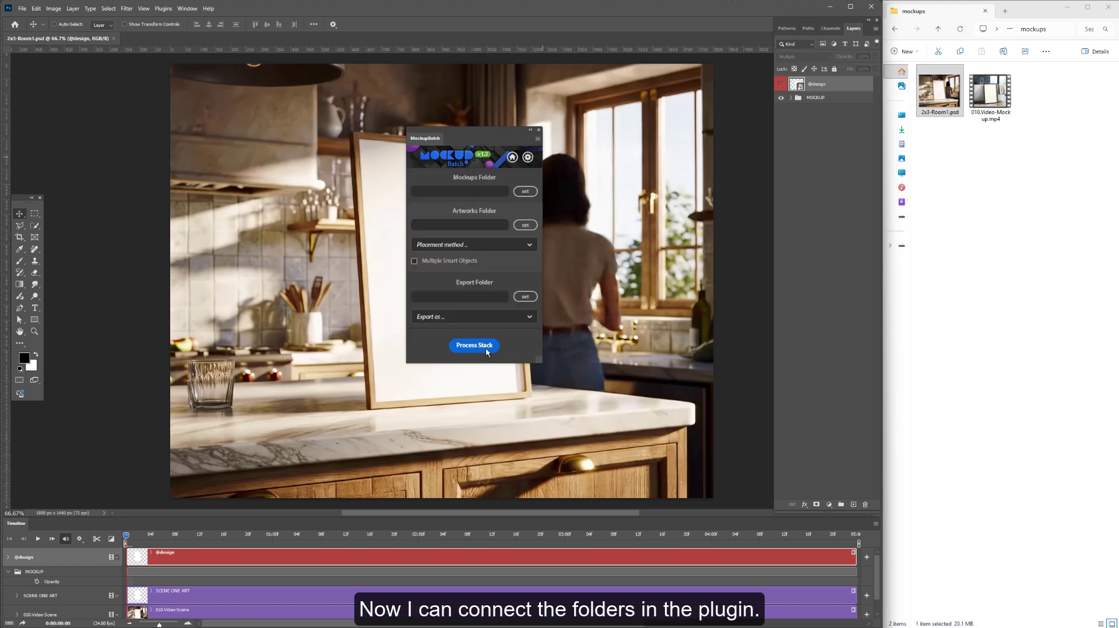
# Step: Set the plugin's Mockups Folder to video_export\mockups
pyautogui.click(471, 192)
pyautogui.click(105, 99)
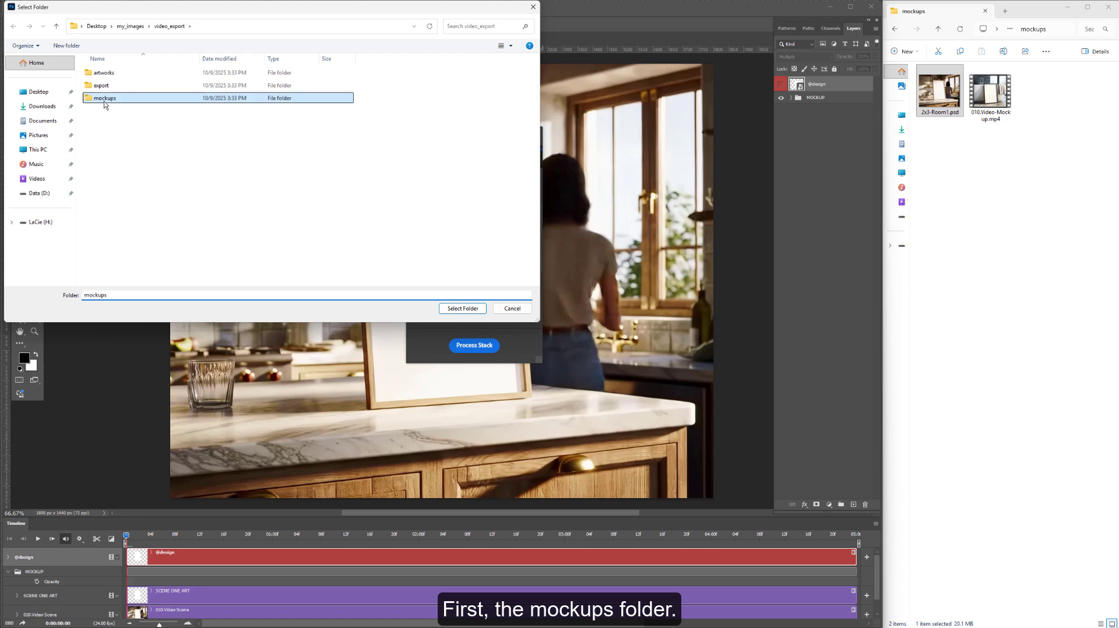
pyautogui.click(465, 310)
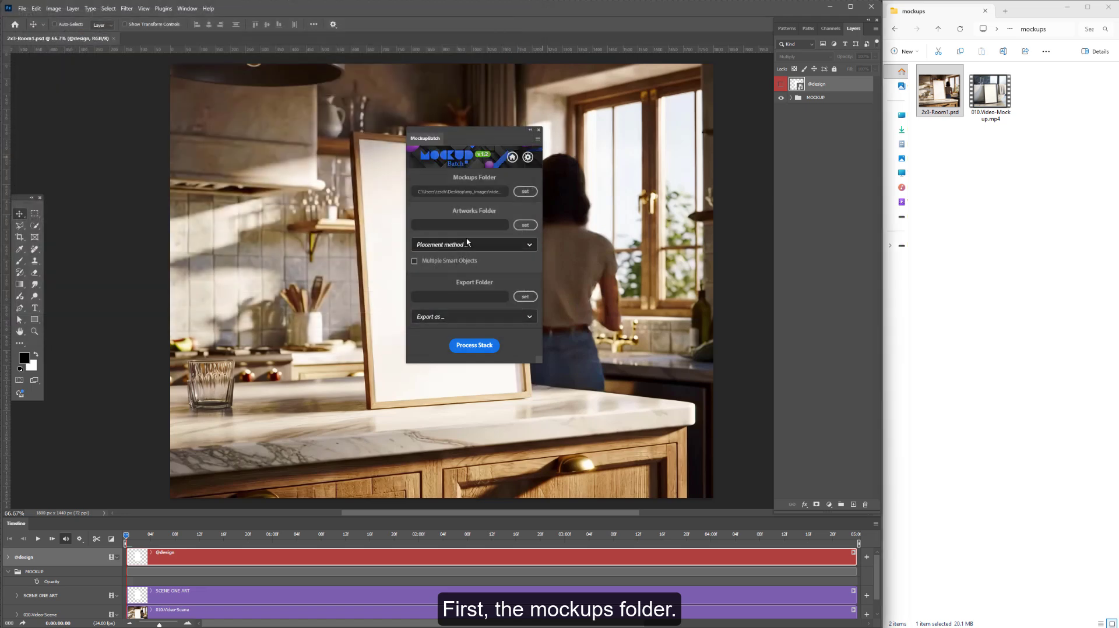
# Step: Set the plugin's Artworks Folder to video_export\artworks
pyautogui.click(471, 225)
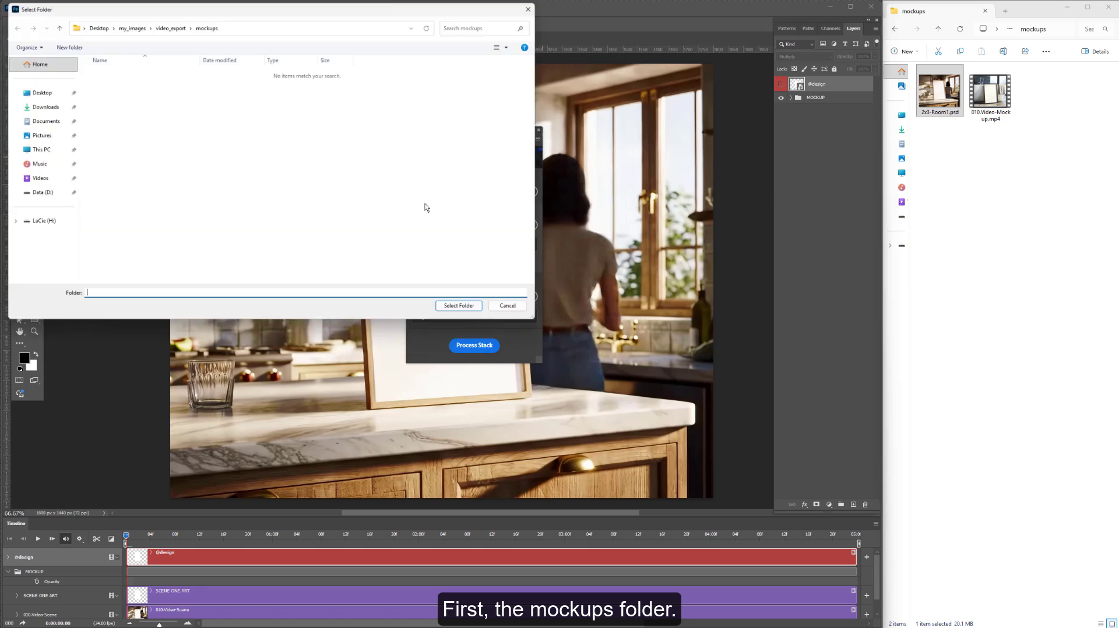
pyautogui.click(170, 26)
pyautogui.click(116, 73)
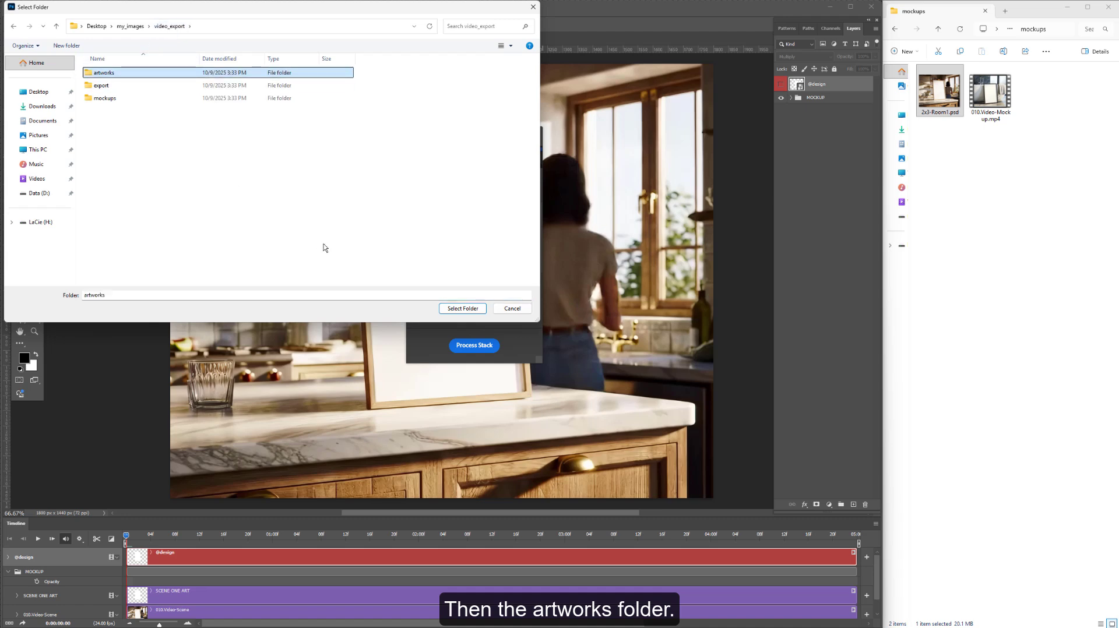
pyautogui.click(460, 309)
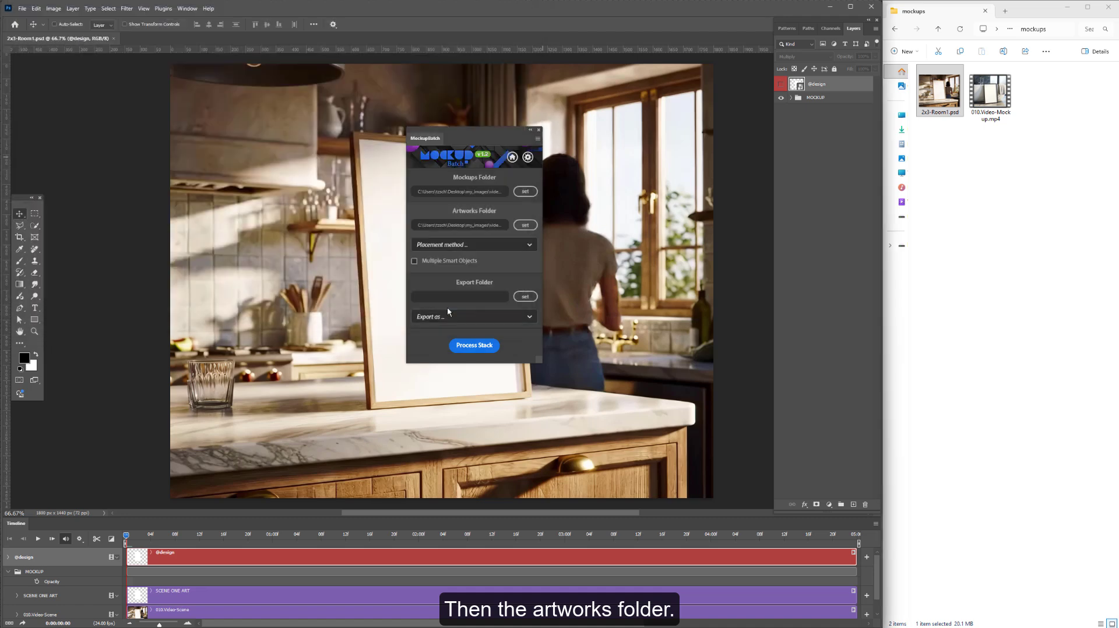
# Step: Set the plugin's Export Folder to video_export\export
pyautogui.click(489, 299)
pyautogui.click(175, 26)
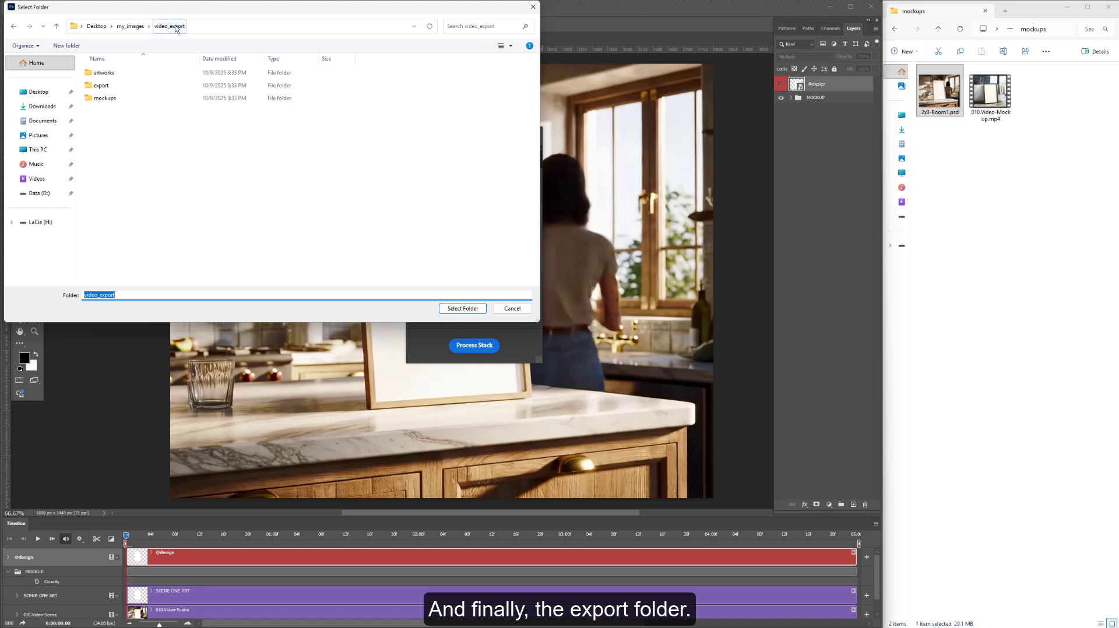
pyautogui.click(102, 85)
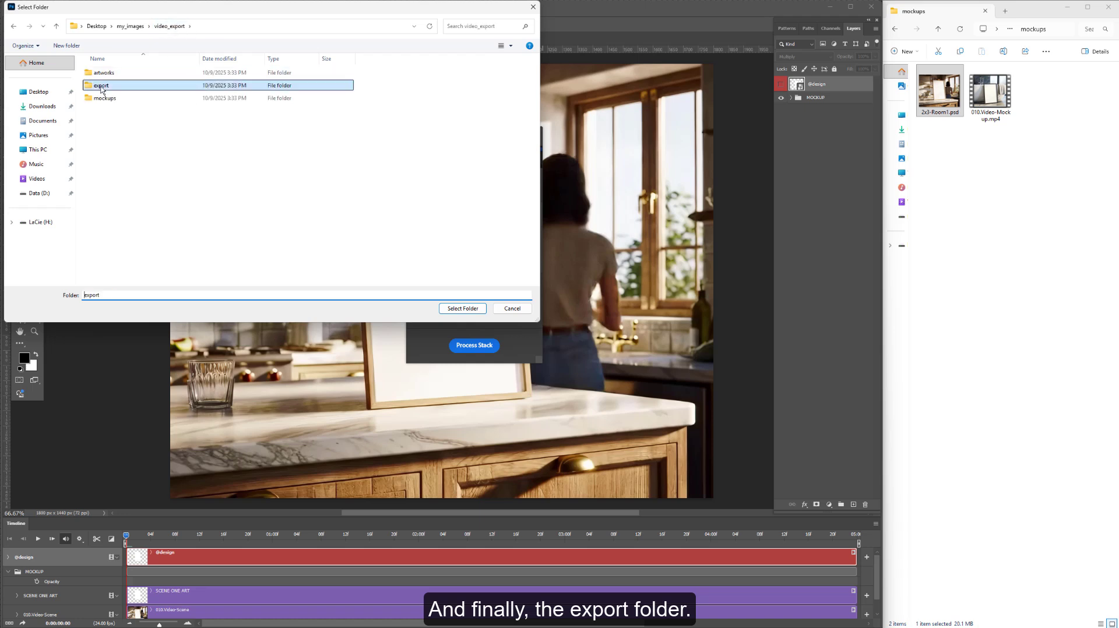
pyautogui.click(462, 309)
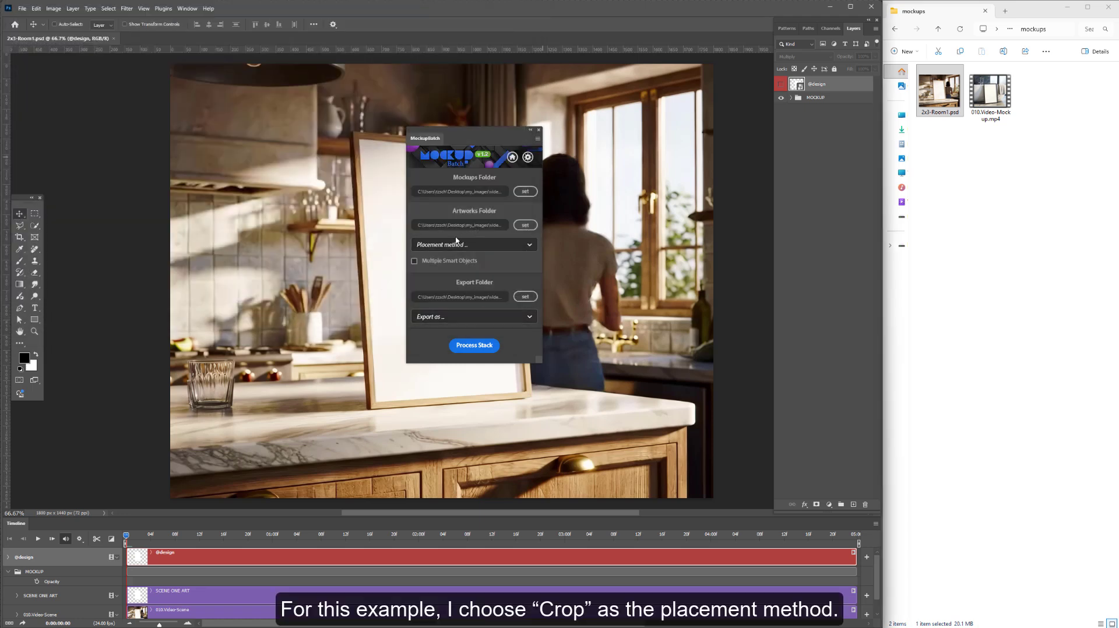
# Step: Choose Crop as the placement method and MP4 as the export format
pyautogui.click(483, 244)
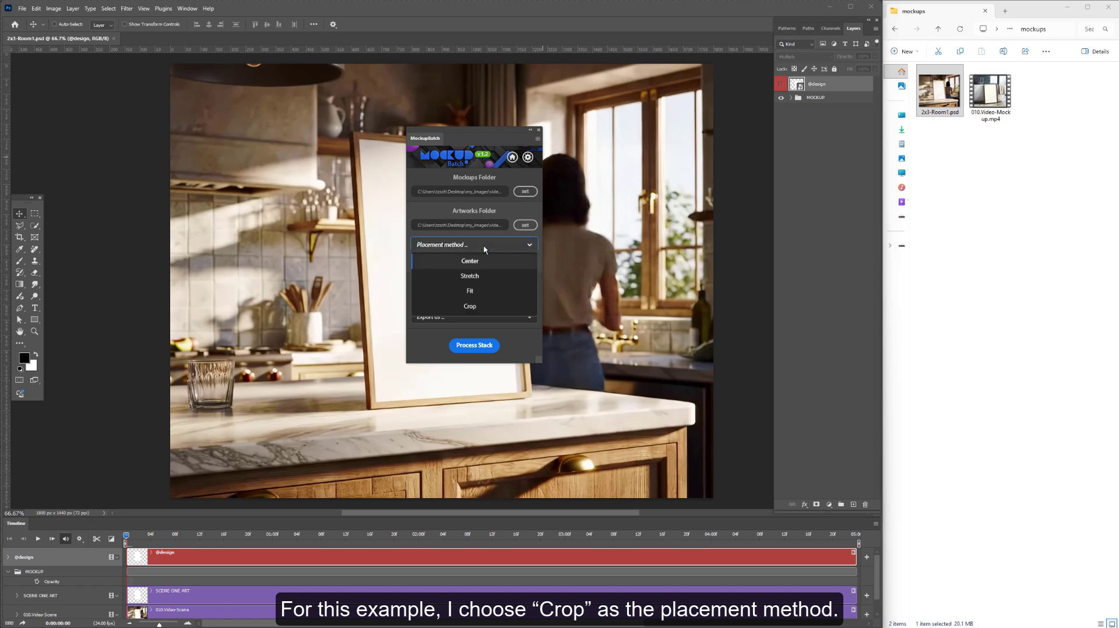
pyautogui.click(476, 307)
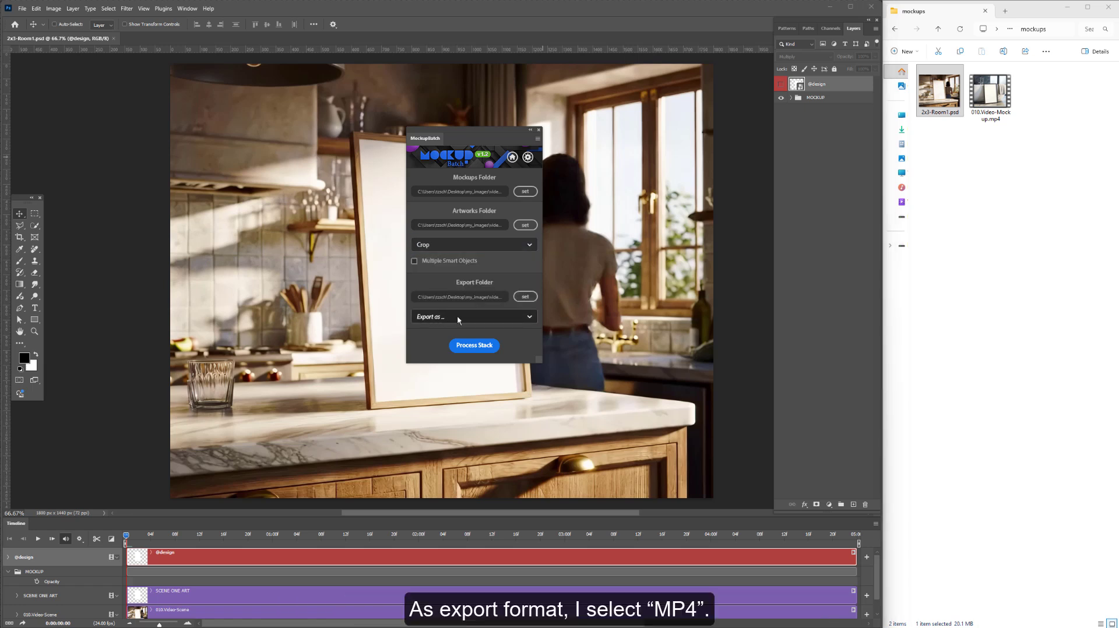
pyautogui.click(460, 318)
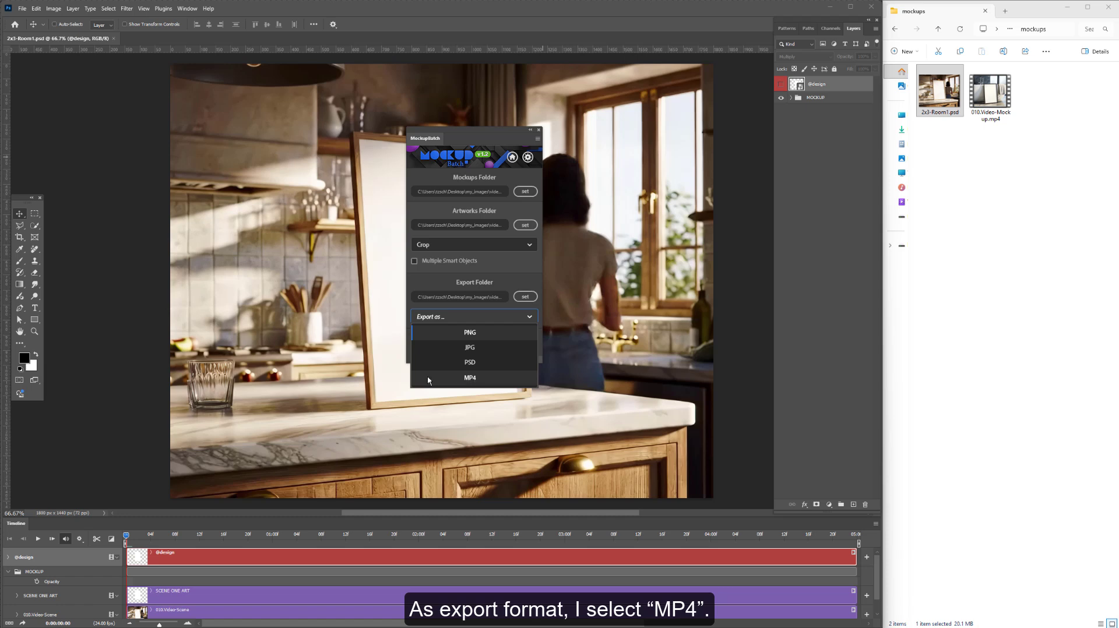
pyautogui.click(469, 379)
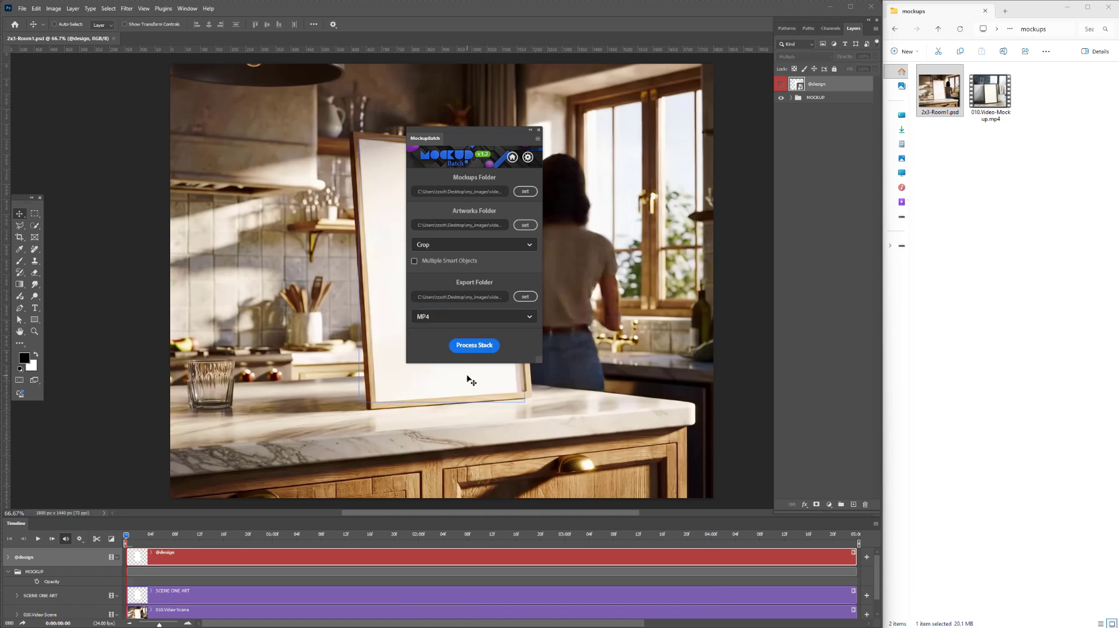
# Step: Close the 2x3-Room1.psd document and start processing the mockup stack
pyautogui.click(114, 38)
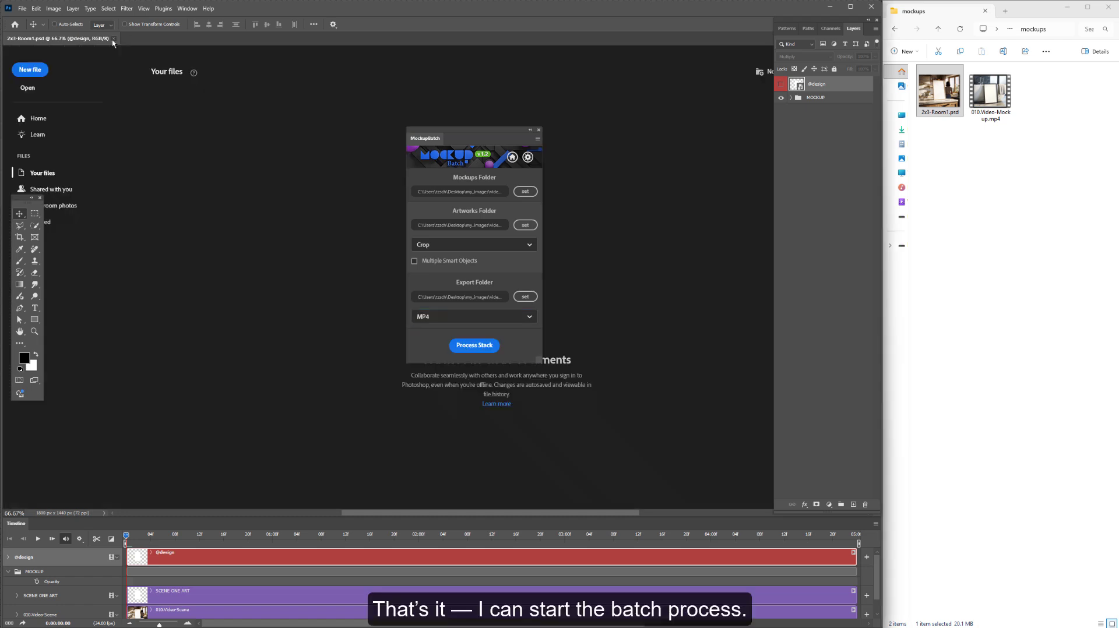
pyautogui.click(469, 347)
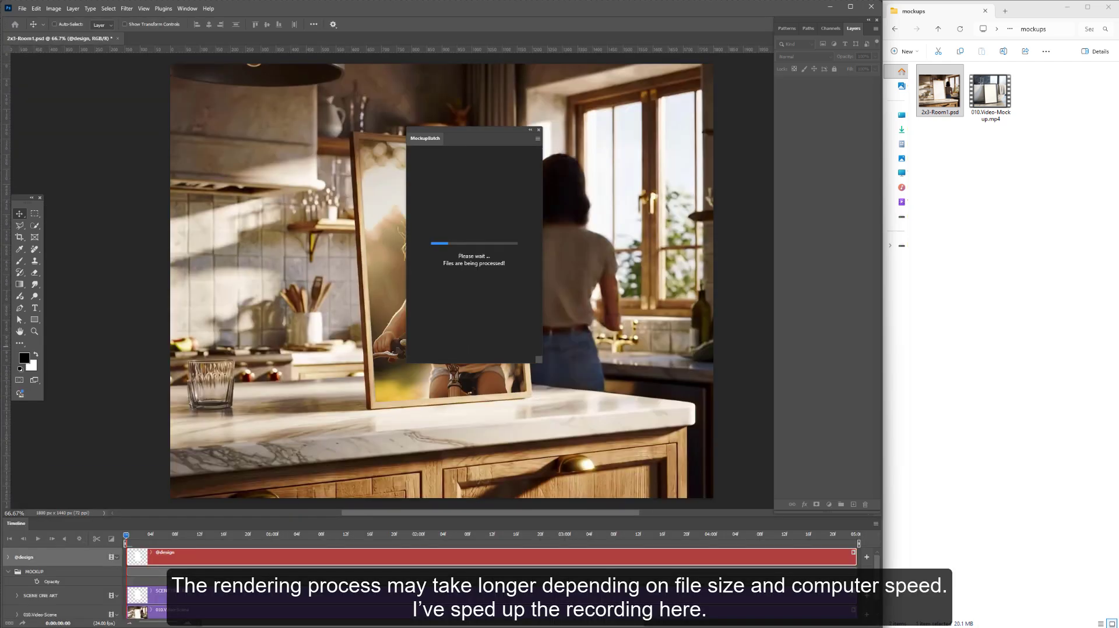
# Step: Open the export folder in File Explorer, play the rendered 2x3-Room1 MP4 videos for other_12, 90, 93 and 111, and dismiss the plugin's completion message
pyautogui.click(938, 29)
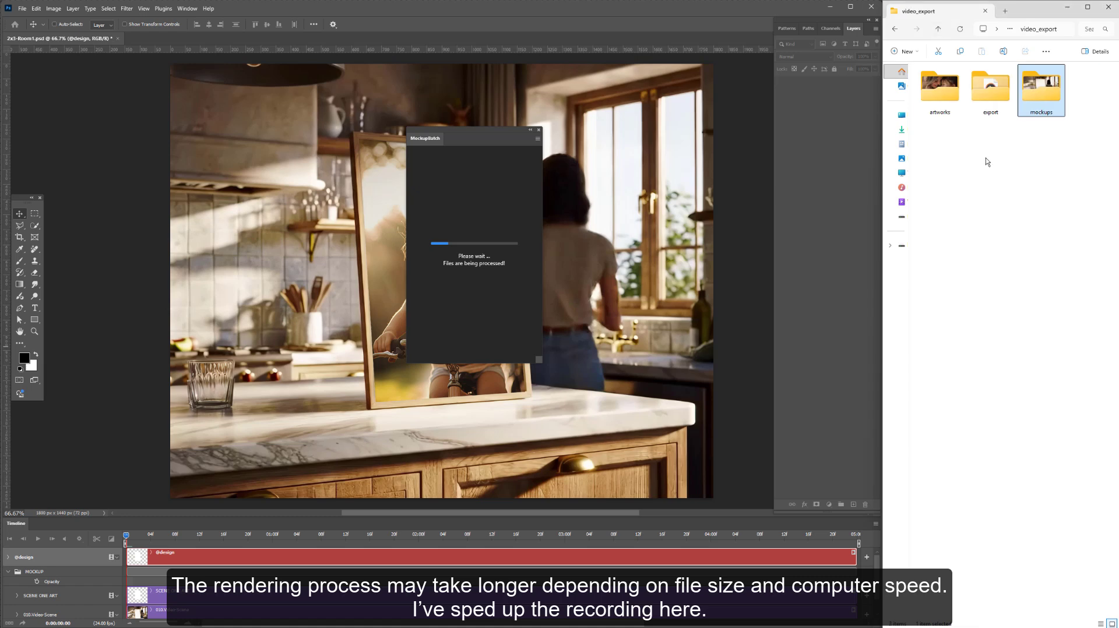
pyautogui.doubleClick(989, 91)
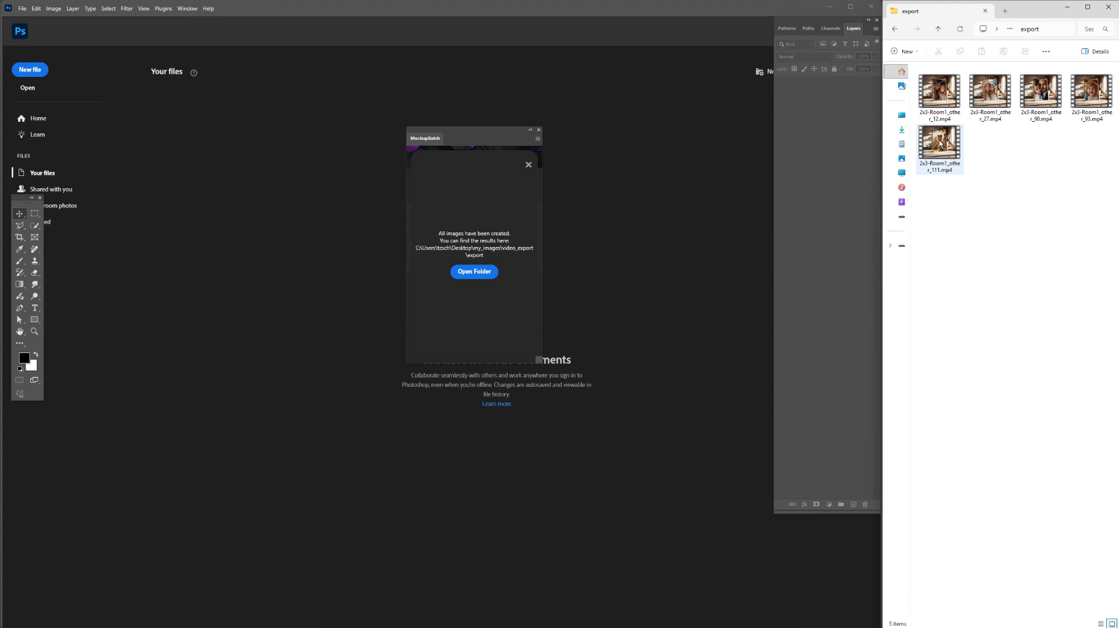
pyautogui.doubleClick(939, 94)
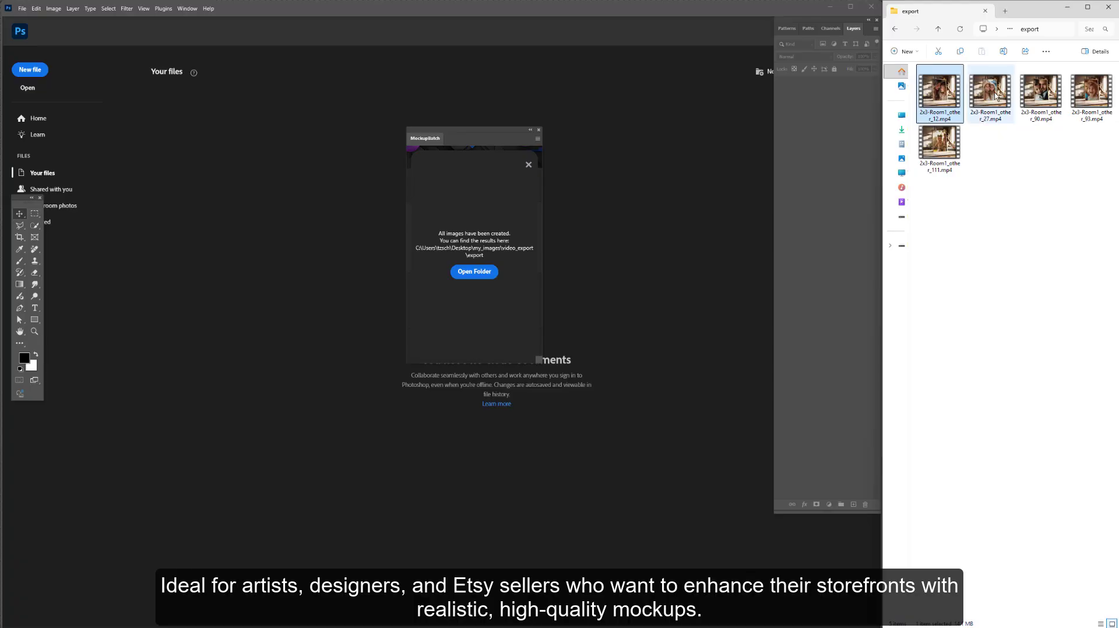
pyautogui.doubleClick(1042, 94)
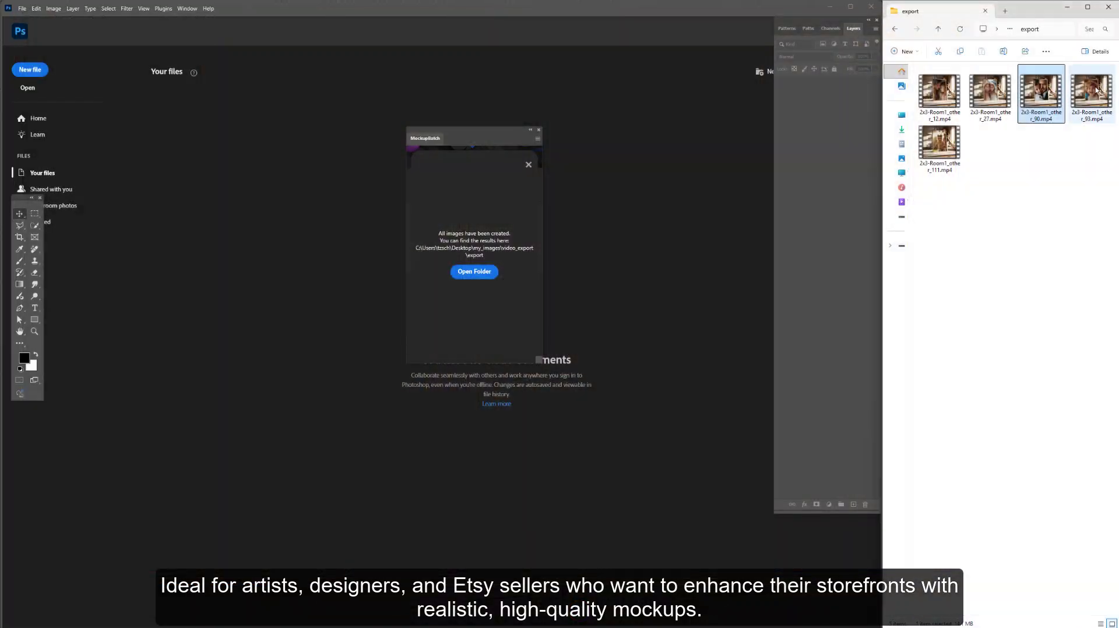
pyautogui.click(1095, 92)
pyautogui.doubleClick(1095, 93)
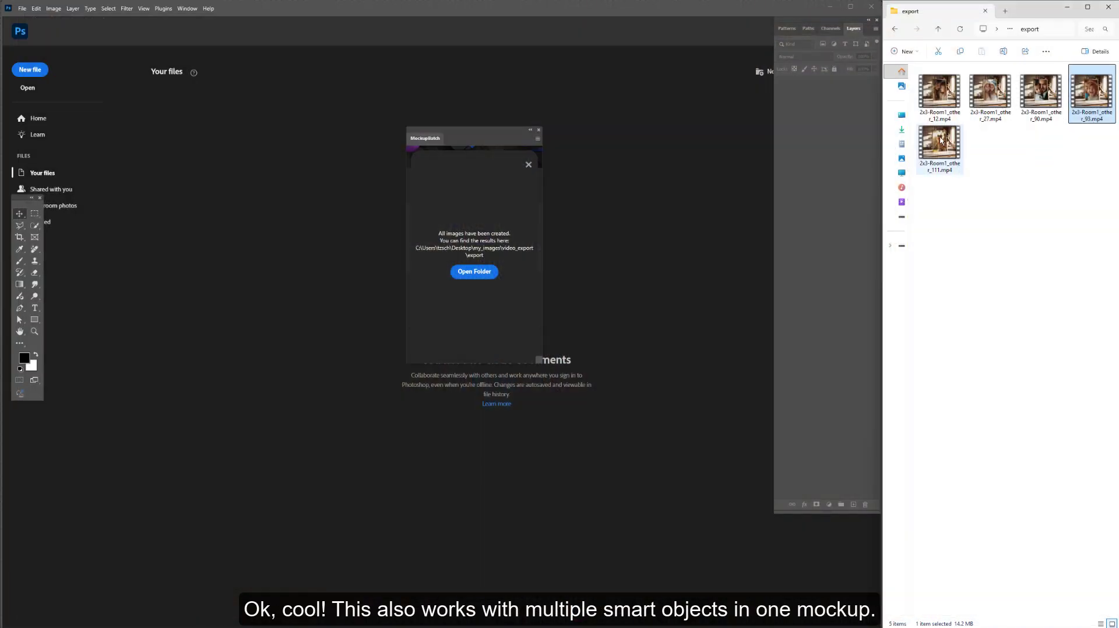
pyautogui.doubleClick(939, 142)
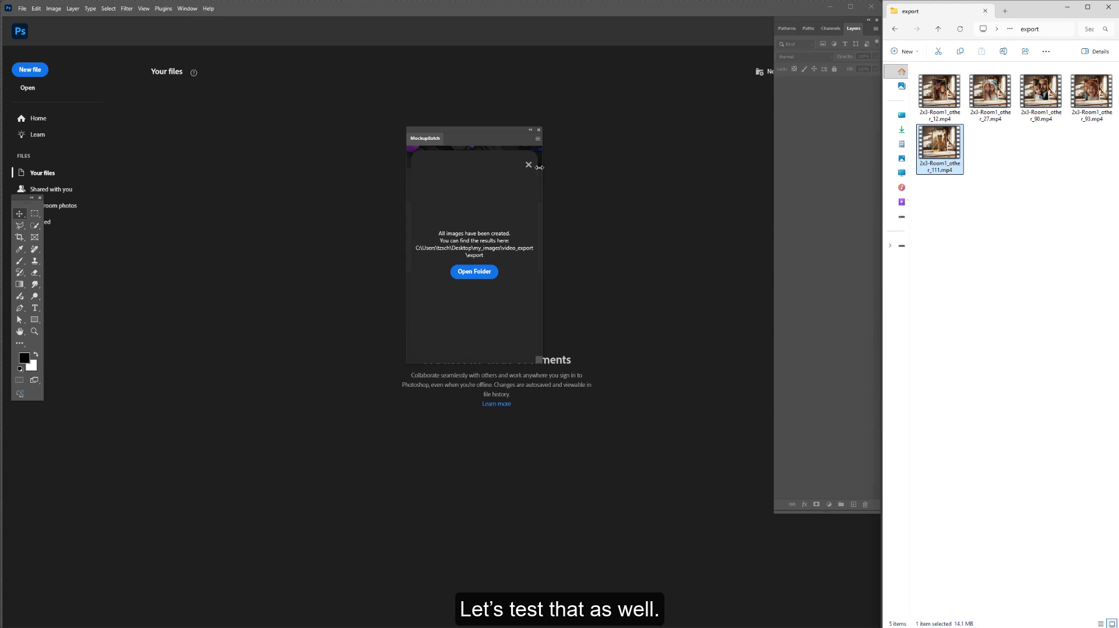
pyautogui.click(529, 165)
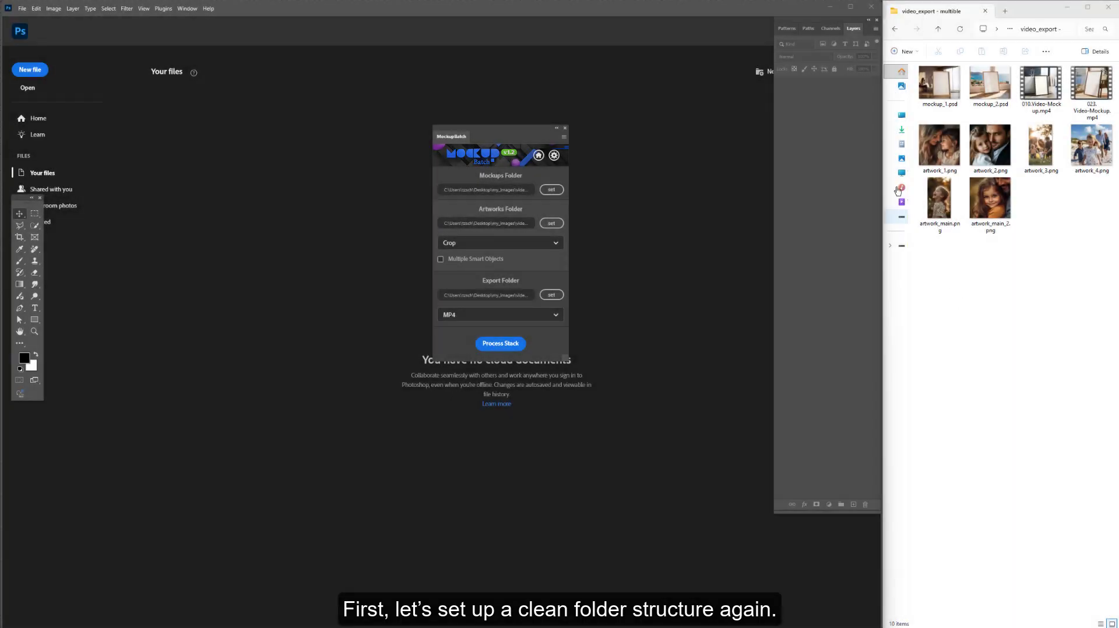
# Step: In File Explorer, create a folder named mockups and move mockup_1.psd, mockup_2.psd and the two Video-Mockup MP4 files into it
pyautogui.click(904, 52)
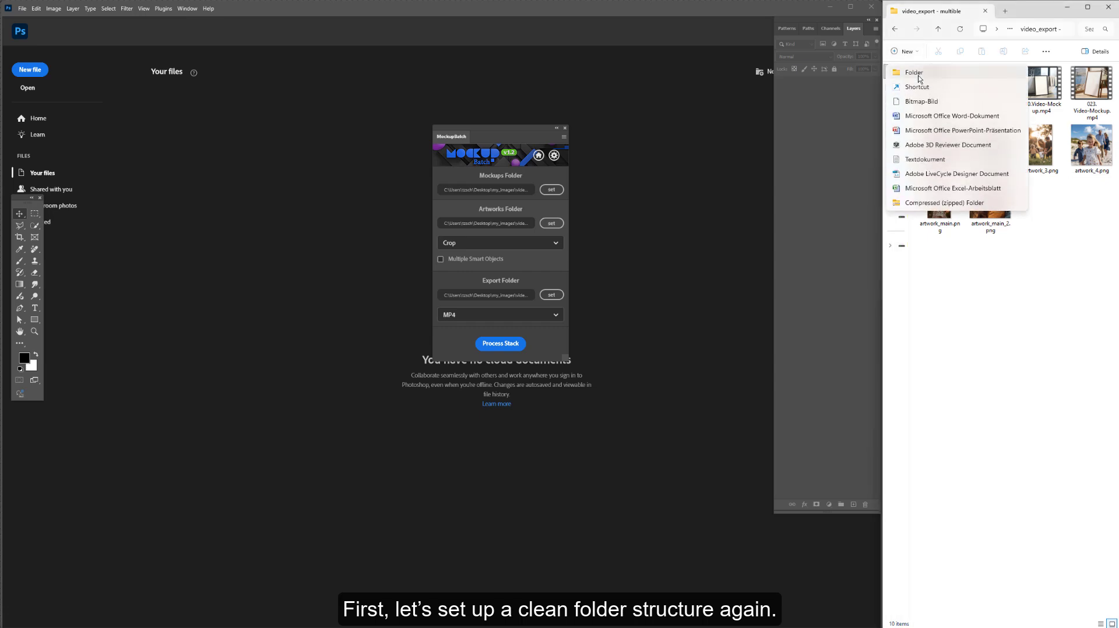
pyautogui.click(913, 73)
pyautogui.write('mockups')
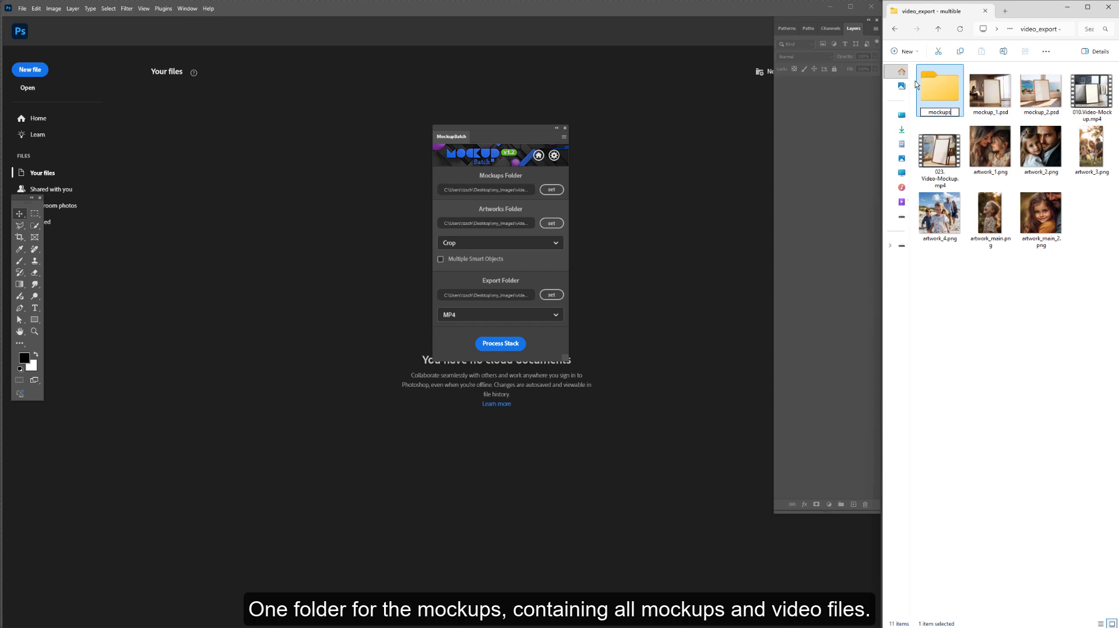
pyautogui.press('Return')
pyautogui.click(989, 98)
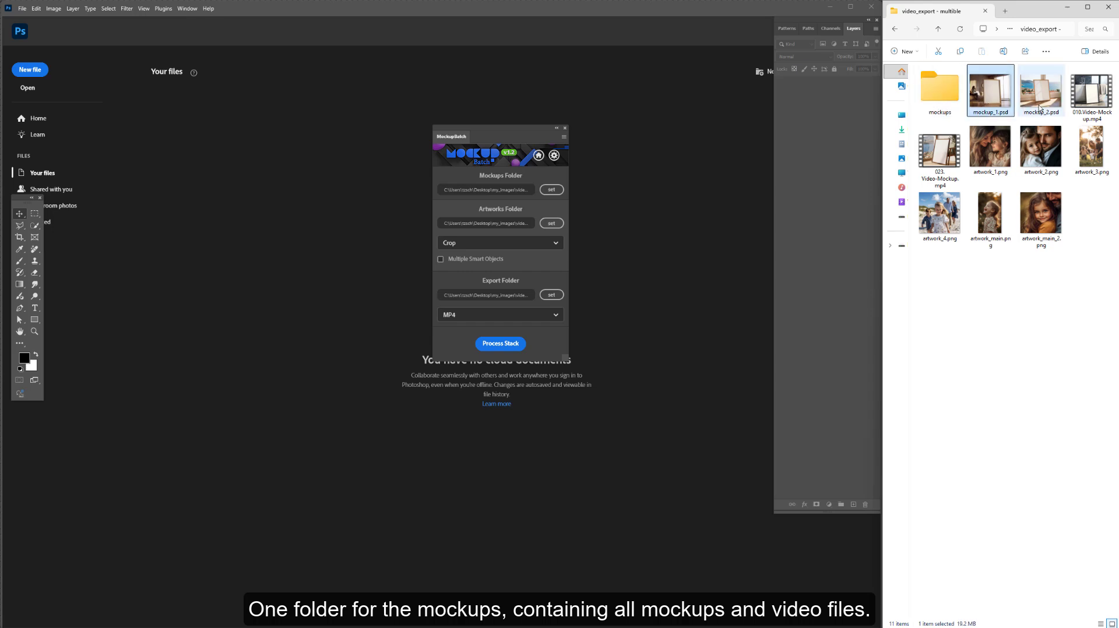
pyautogui.keyDown('ctrl'); pyautogui.click(1040, 93); pyautogui.keyUp('ctrl')
pyautogui.keyDown('ctrl'); pyautogui.click(1092, 93); pyautogui.keyUp('ctrl')
pyautogui.keyDown('ctrl'); pyautogui.click(939, 153); pyautogui.keyUp('ctrl')
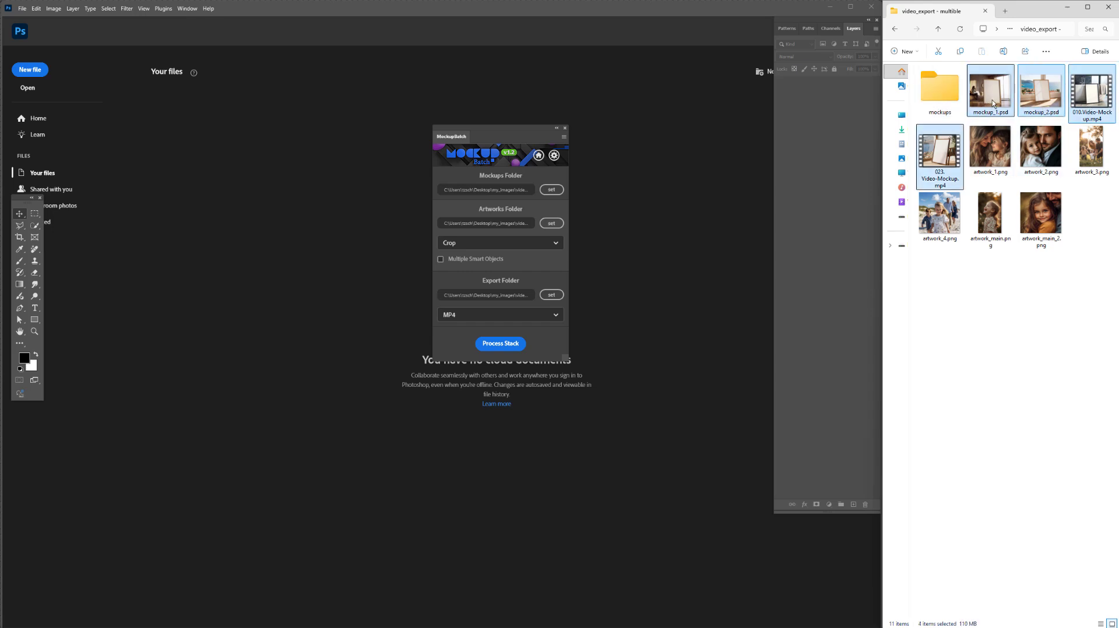
pyautogui.moveTo(992, 100); pyautogui.dragTo(944, 91)
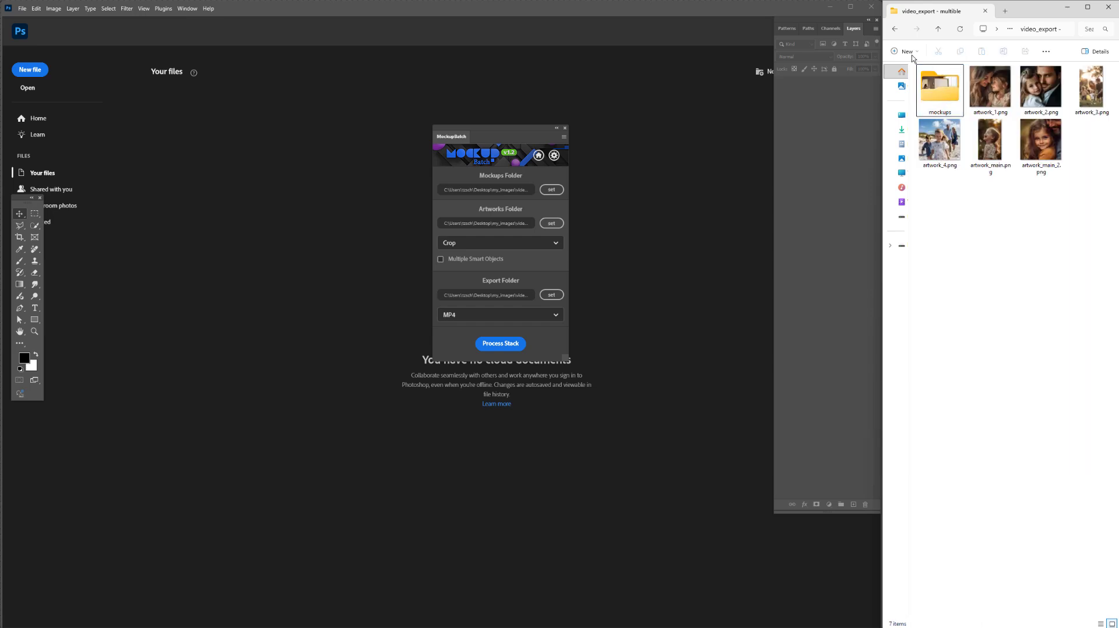
# Step: Create a folder named artworks and move all six artwork PNG files into it
pyautogui.click(911, 53)
pyautogui.click(941, 75)
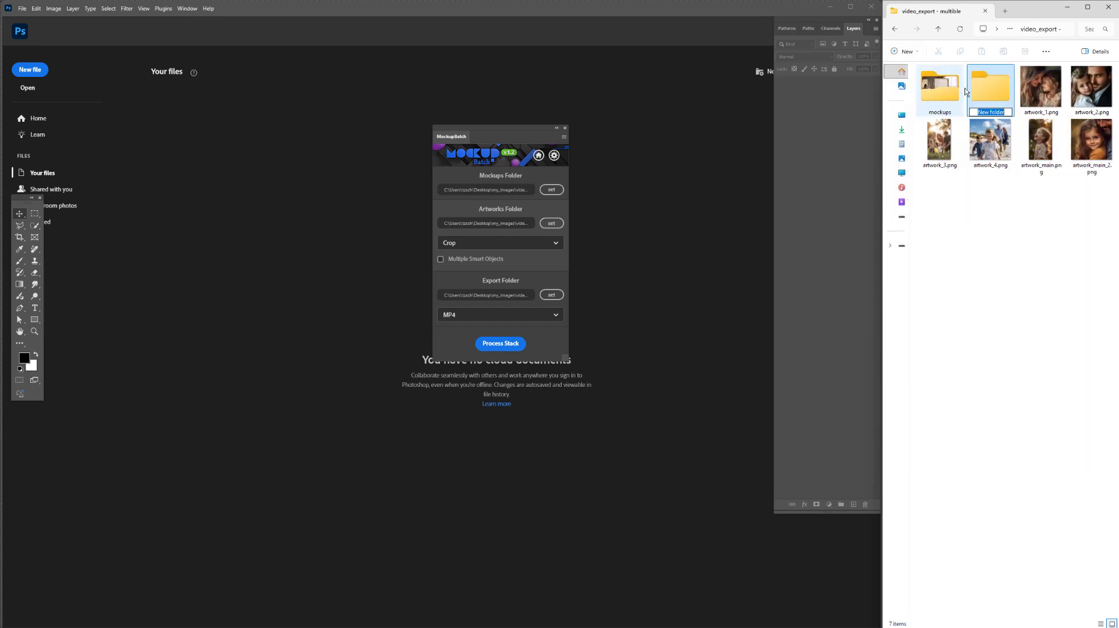
pyautogui.write('artwo')
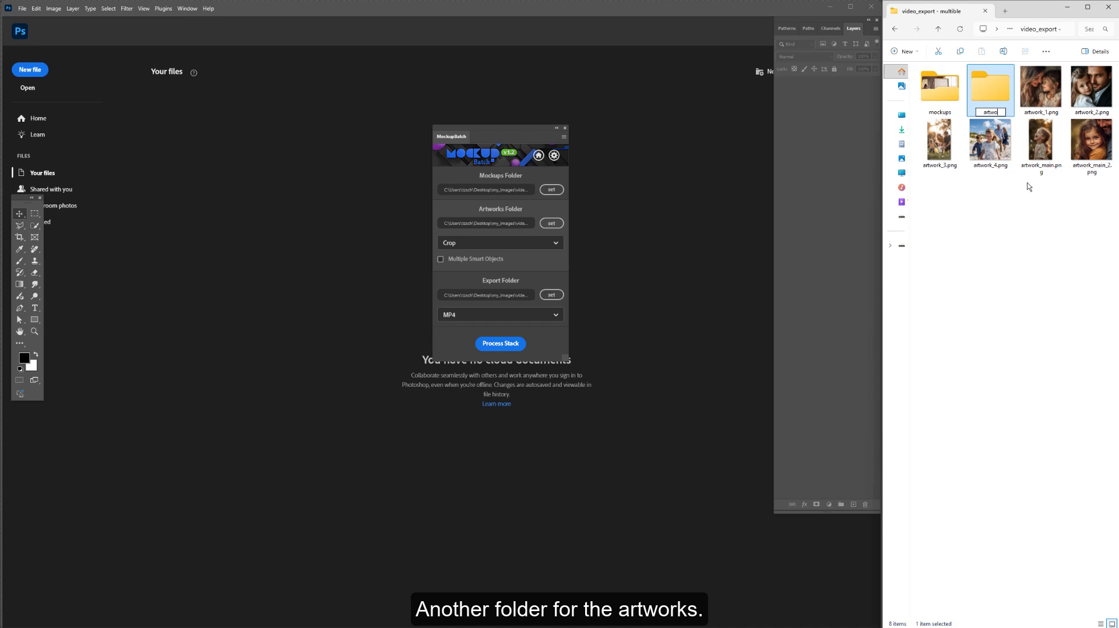
pyautogui.write('rks')
pyautogui.press('Return')
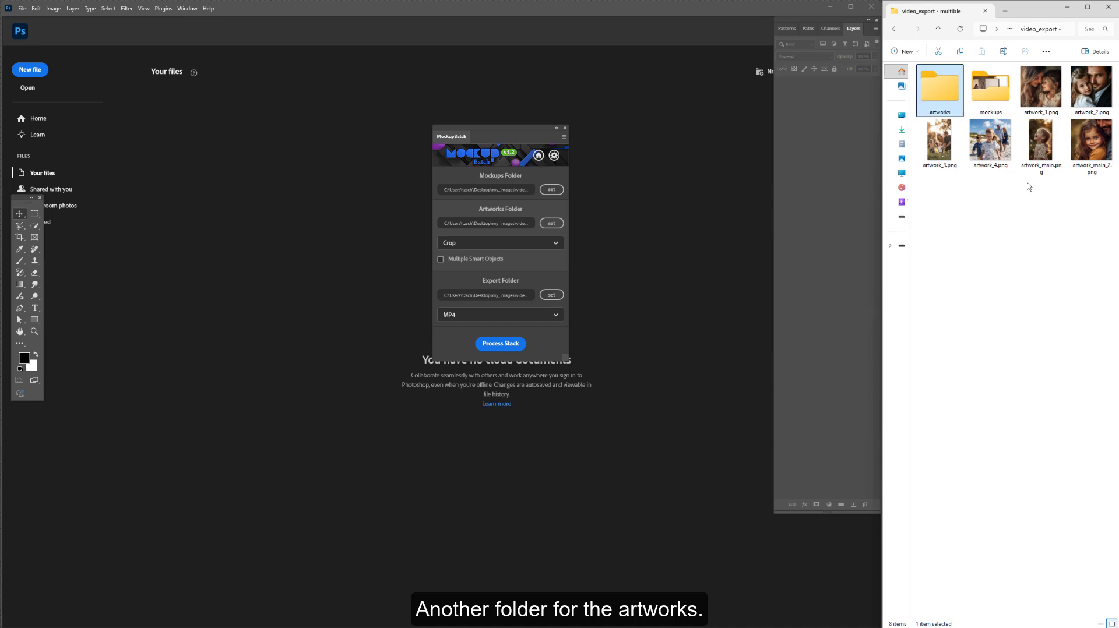
pyautogui.click(1041, 91)
pyautogui.keyDown('shift'); pyautogui.click(1087, 147); pyautogui.keyUp('shift')
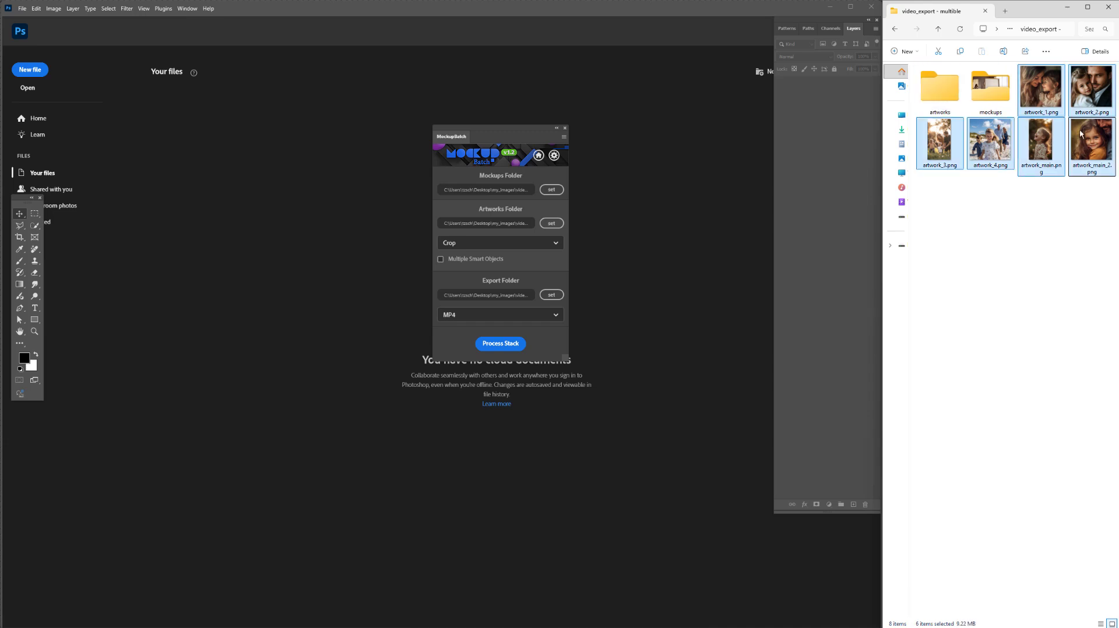
pyautogui.moveTo(1048, 105); pyautogui.dragTo(939, 85)
# Step: Create a folder named exports beside the artworks and mockups folders
pyautogui.click(907, 51)
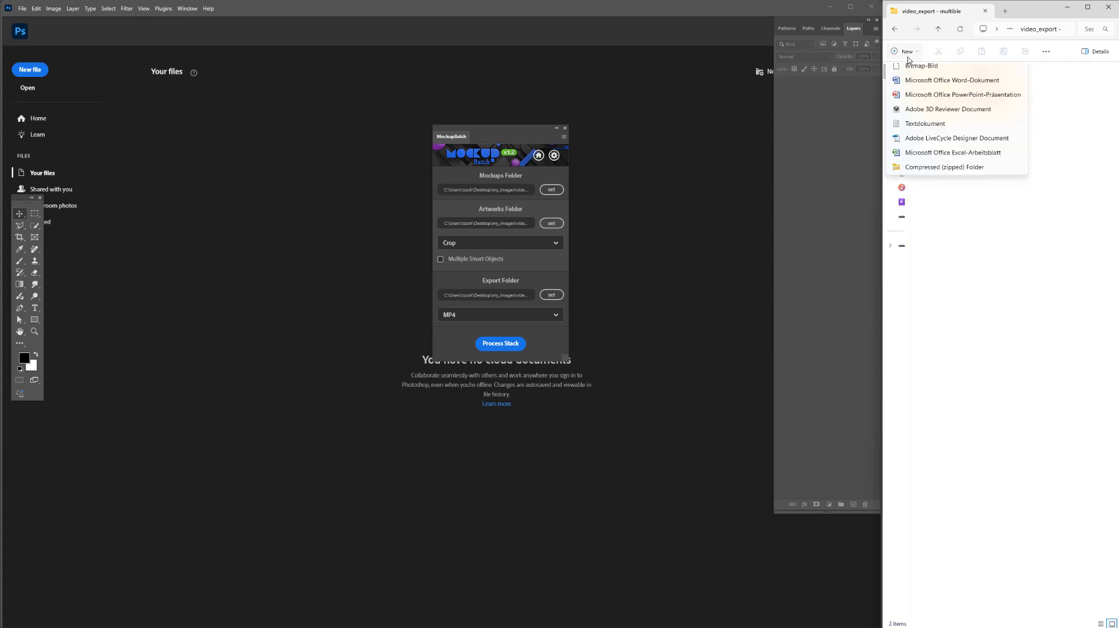
pyautogui.click(915, 73)
pyautogui.write('exports')
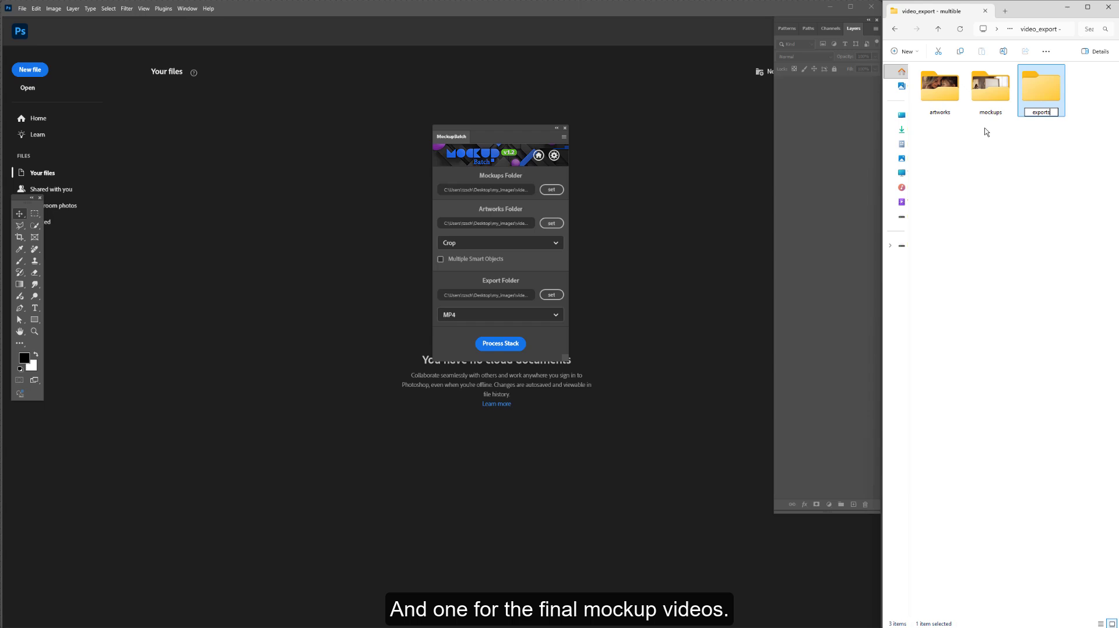
pyautogui.press('Return')
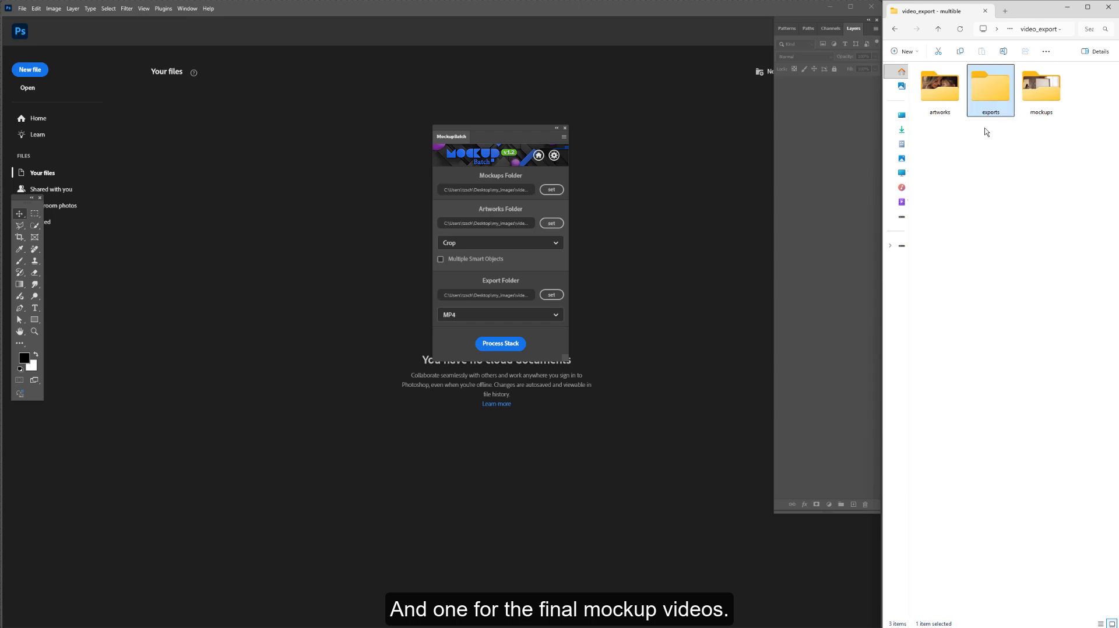
# Step: Open mockup_1.psd and mockup_2.psd from the mockups folder in Photoshop and check the name of the main smart object in each
pyautogui.doubleClick(1042, 90)
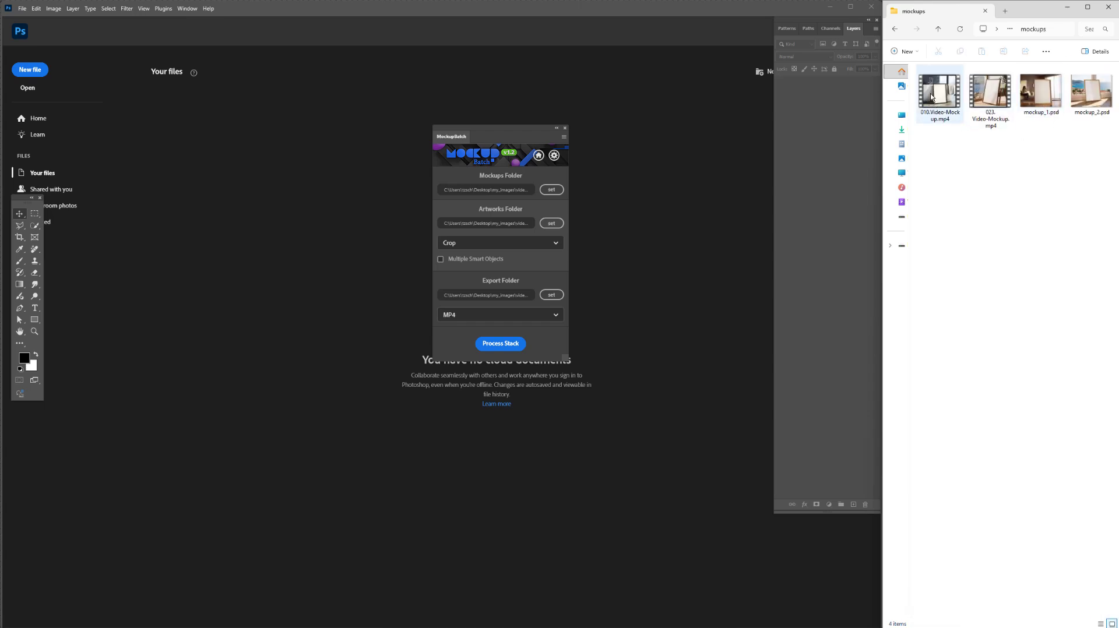
pyautogui.click(1041, 95)
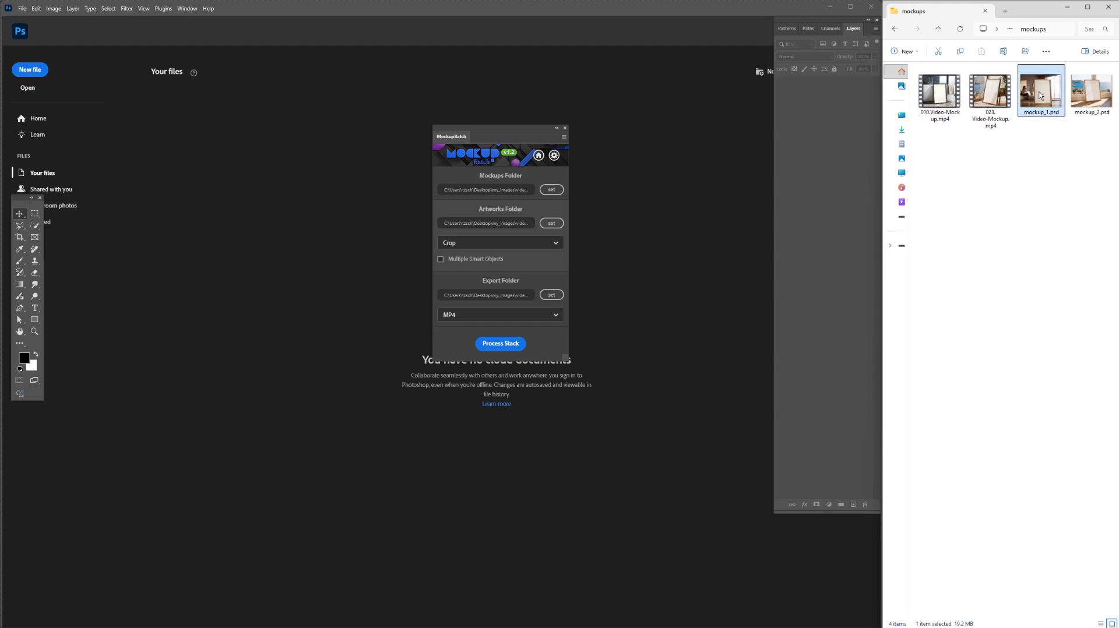
pyautogui.keyDown('ctrl'); pyautogui.click(1091, 93); pyautogui.keyUp('ctrl')
pyautogui.moveTo(1042, 97); pyautogui.dragTo(687, 206)
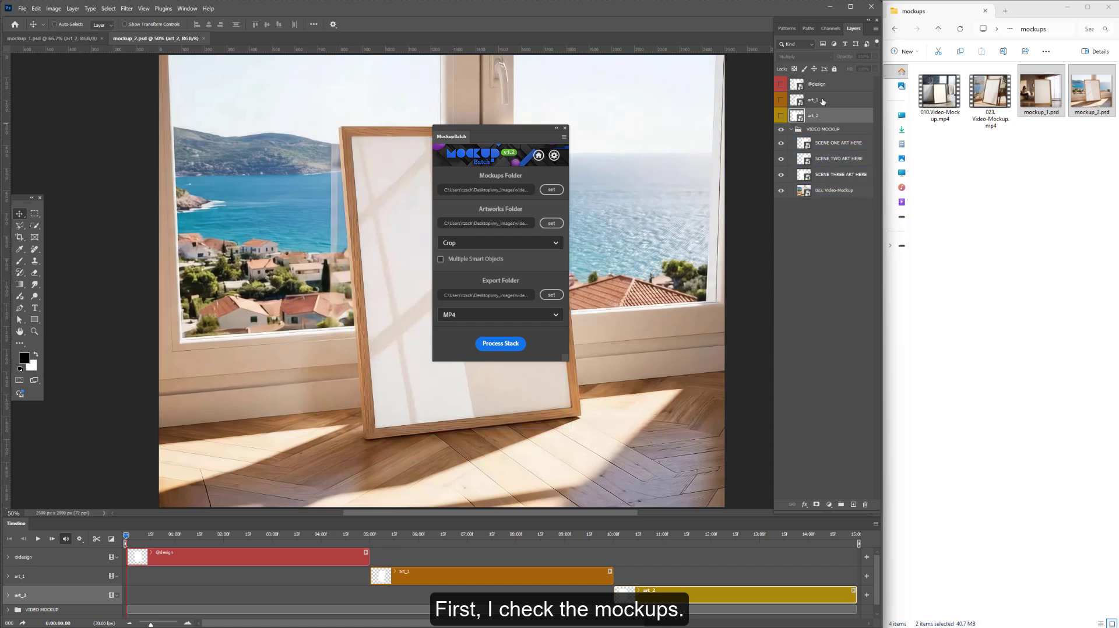
pyautogui.click(817, 86)
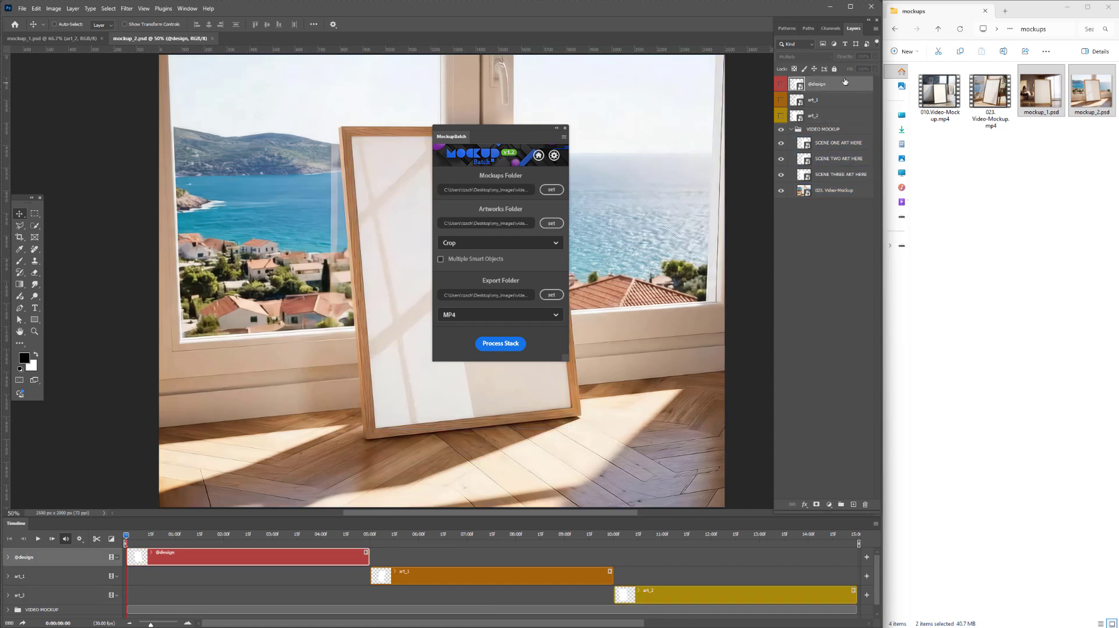
pyautogui.click(78, 39)
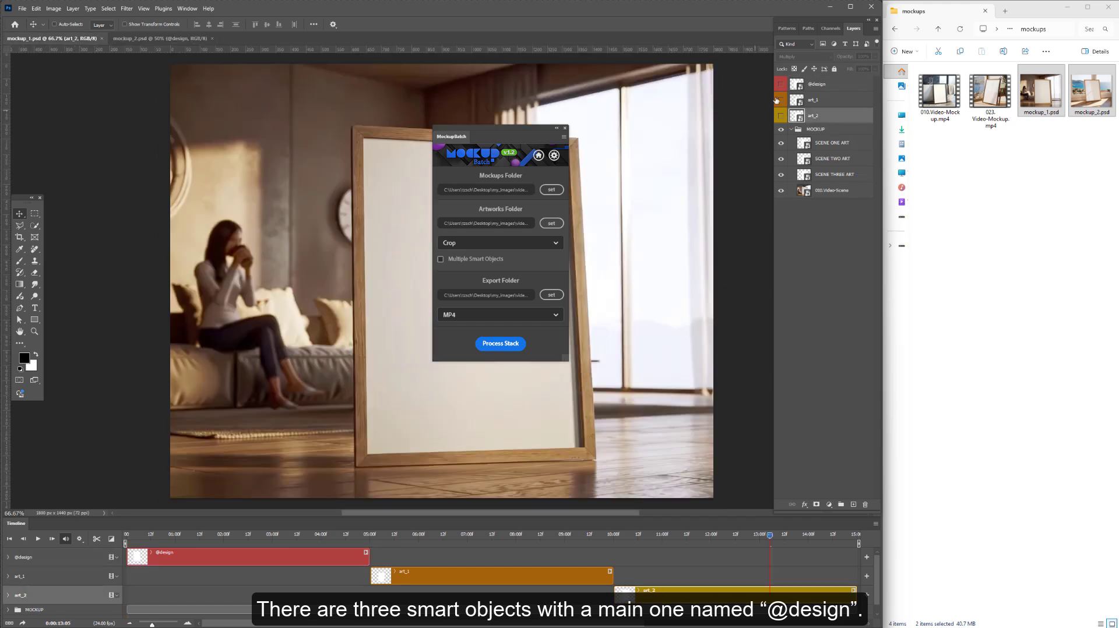
pyautogui.click(819, 86)
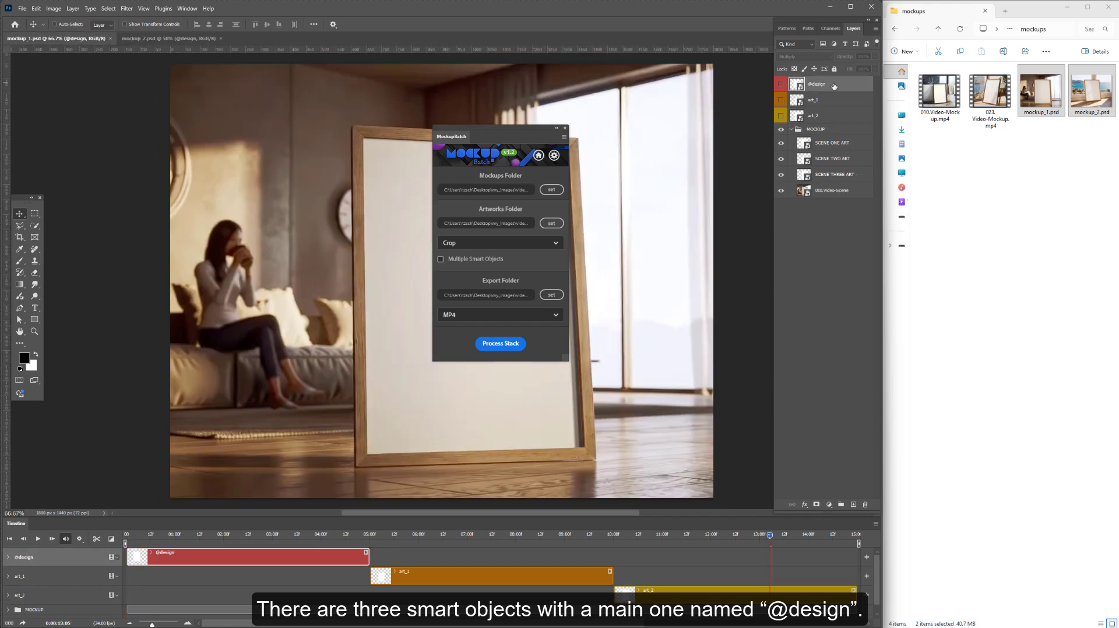
pyautogui.click(553, 156)
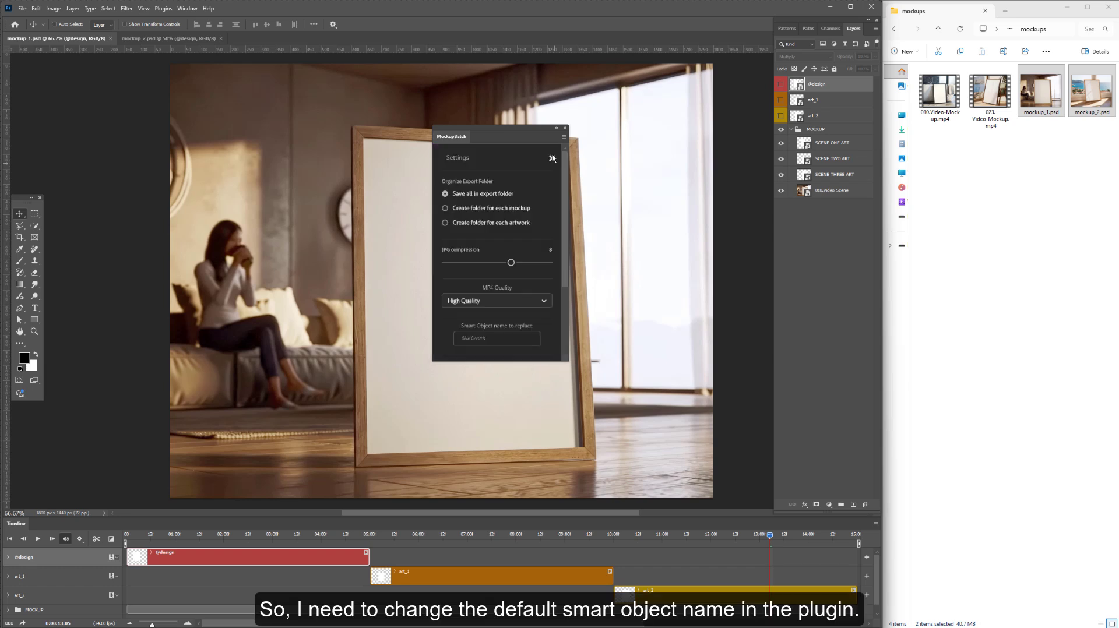
pyautogui.scroll(-3, 565, 171)
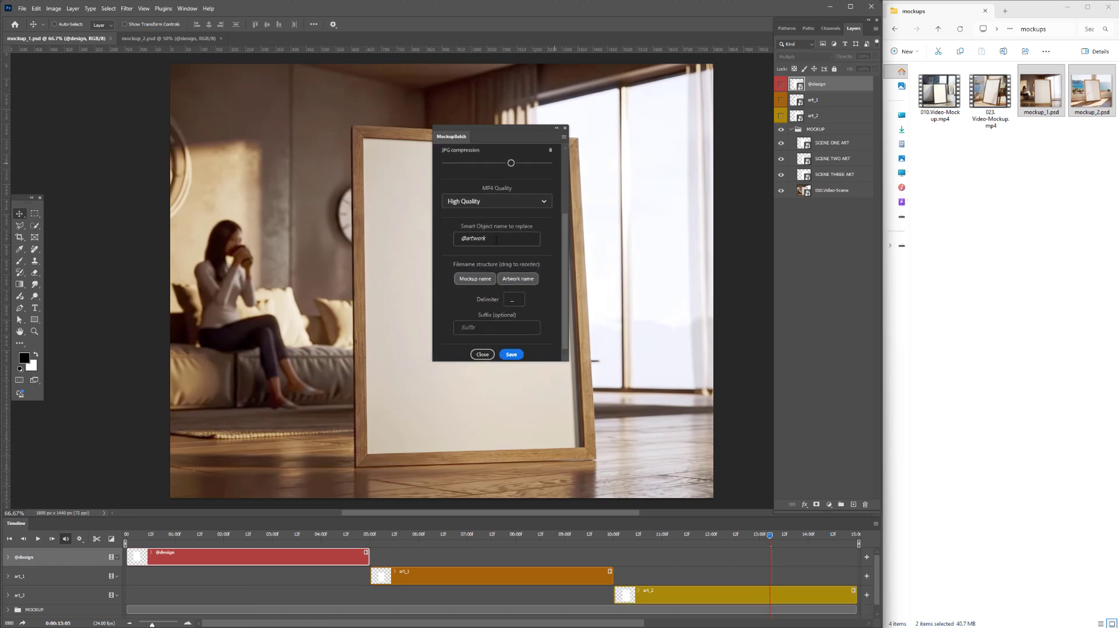
pyautogui.click(478, 236)
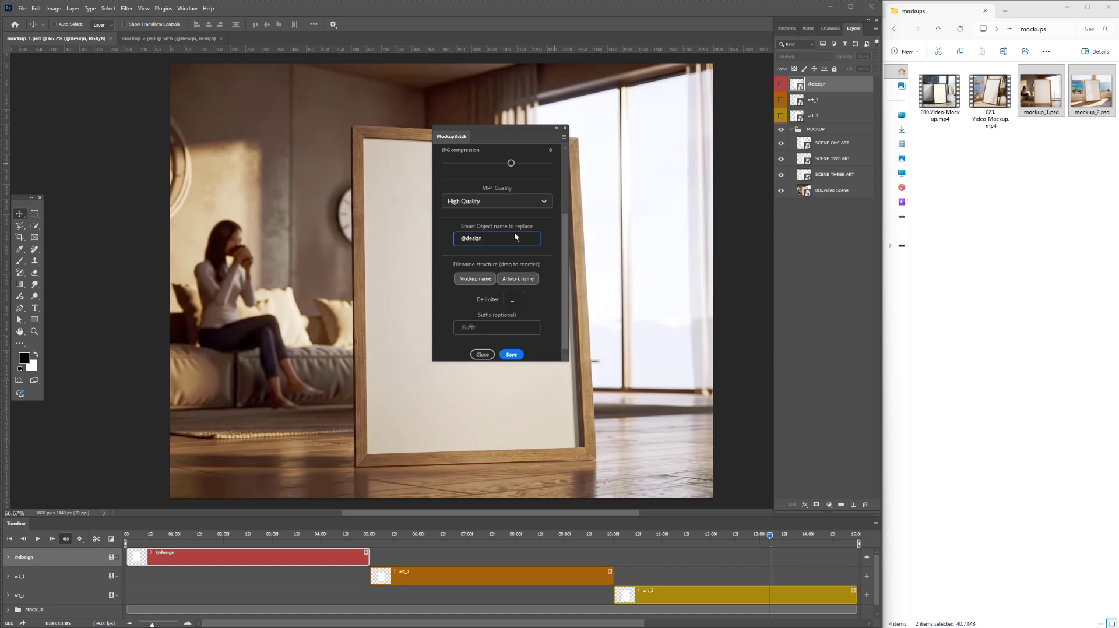
pyautogui.click(552, 273)
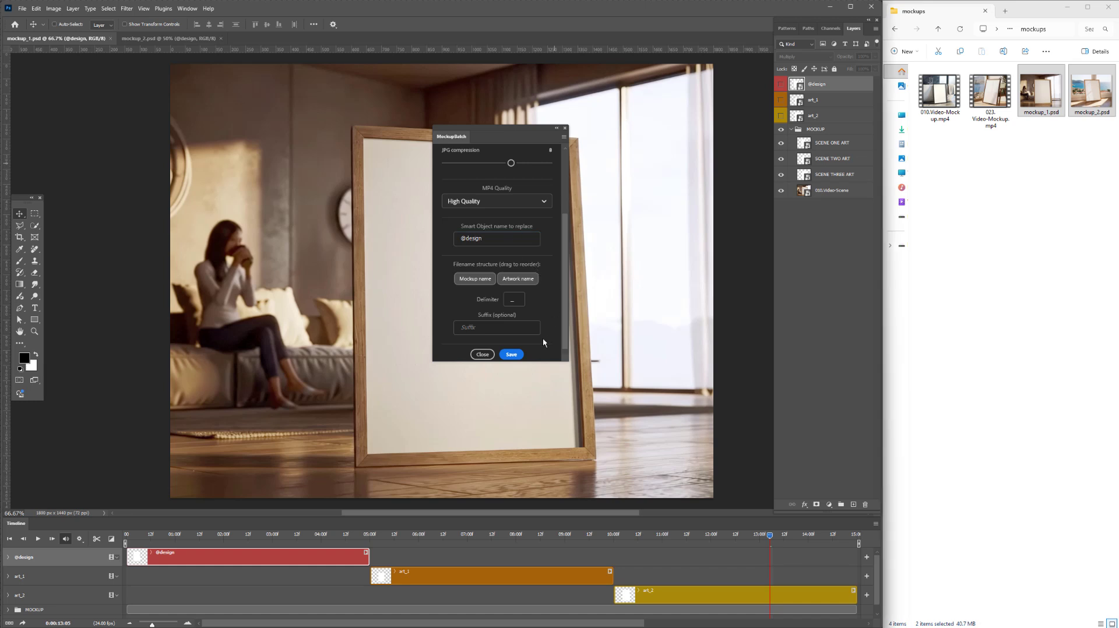
pyautogui.click(511, 355)
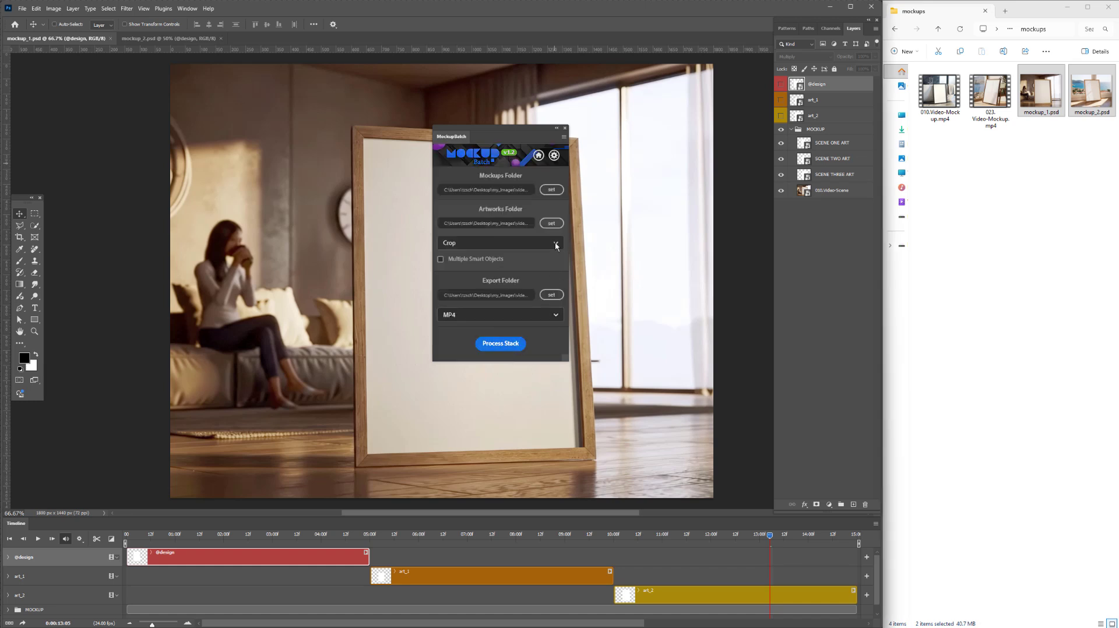
# Step: In File Explorer's artworks folder, create a subfolder named art_1 and move artwork_1.png and artwork_2.png into it
pyautogui.click(938, 29)
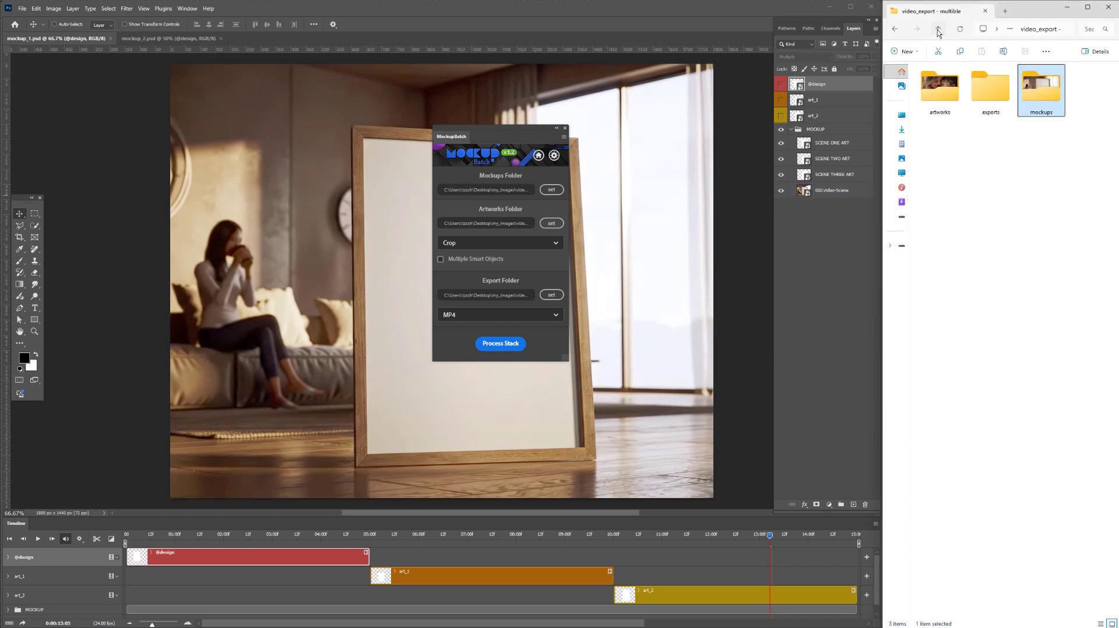
pyautogui.doubleClick(945, 98)
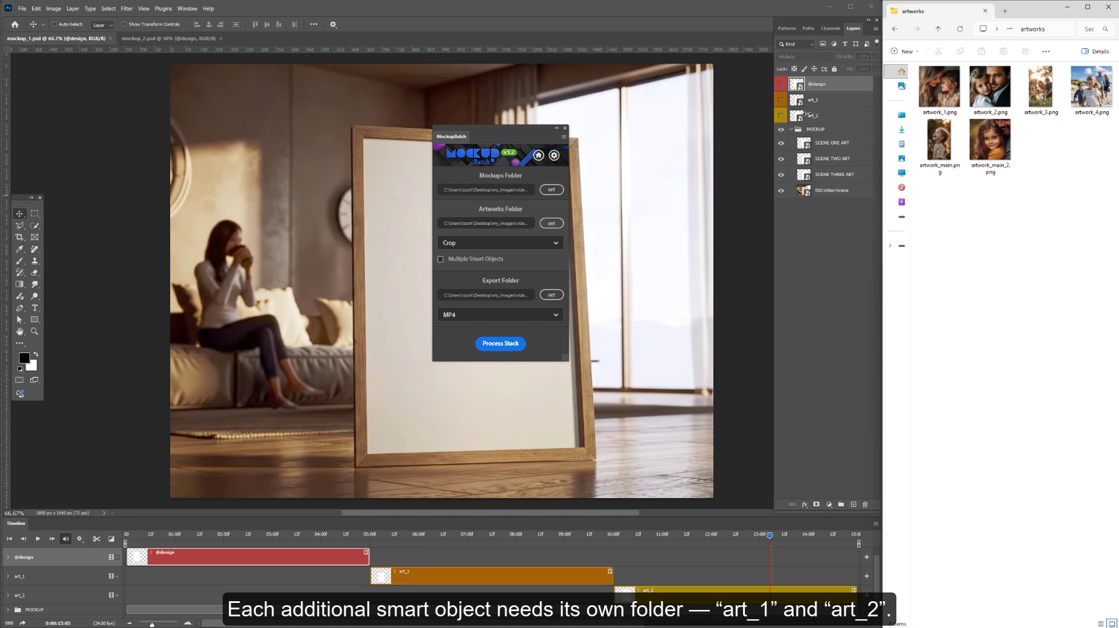
pyautogui.click(907, 53)
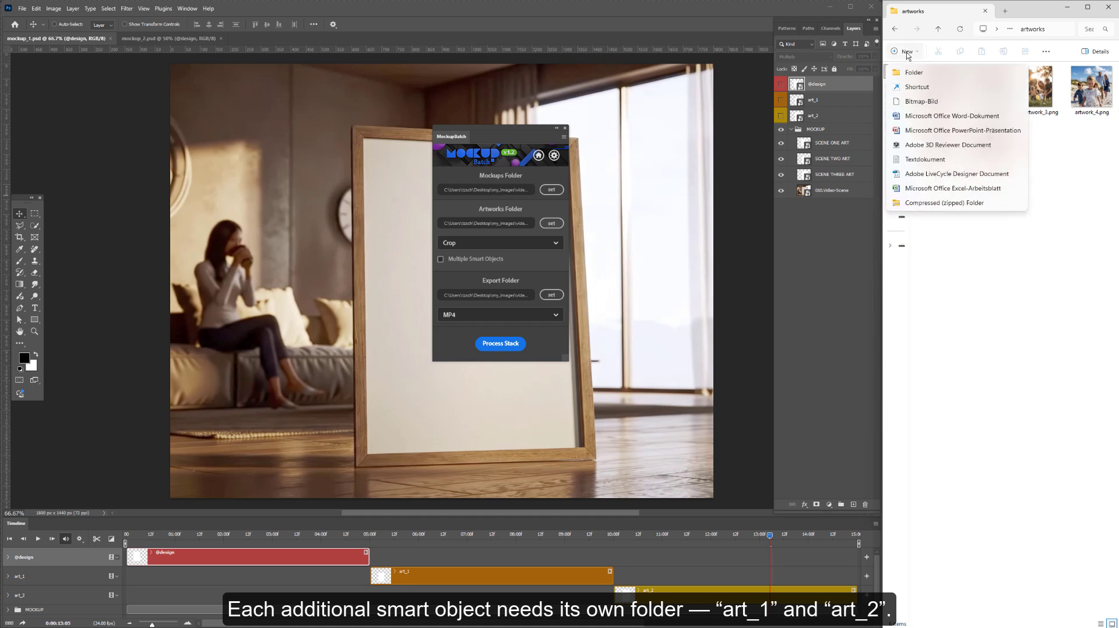
pyautogui.click(911, 73)
pyautogui.write('art')
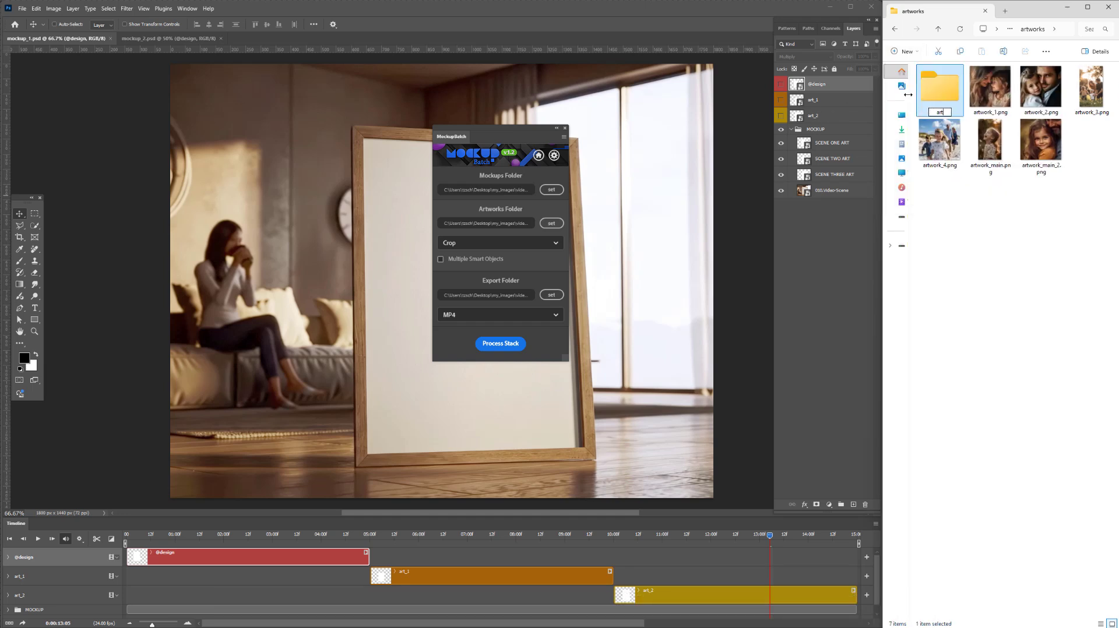
pyautogui.write('_1')
pyautogui.press('Return')
pyautogui.click(996, 100)
pyautogui.keyDown('ctrl'); pyautogui.click(1041, 88); pyautogui.keyUp('ctrl')
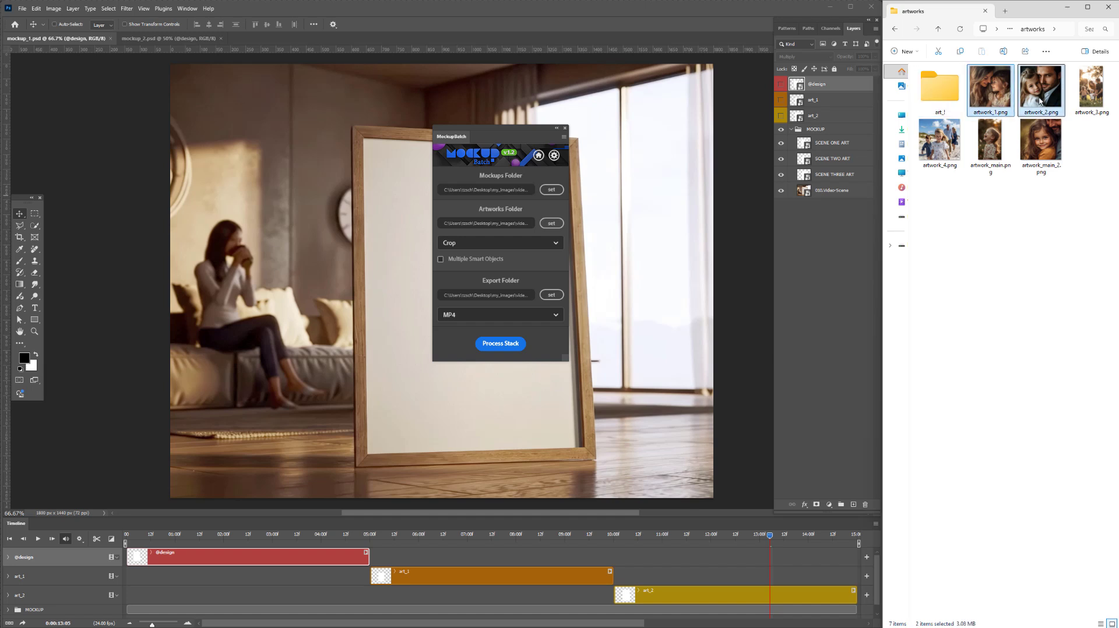
pyautogui.moveTo(1002, 99); pyautogui.dragTo(941, 88)
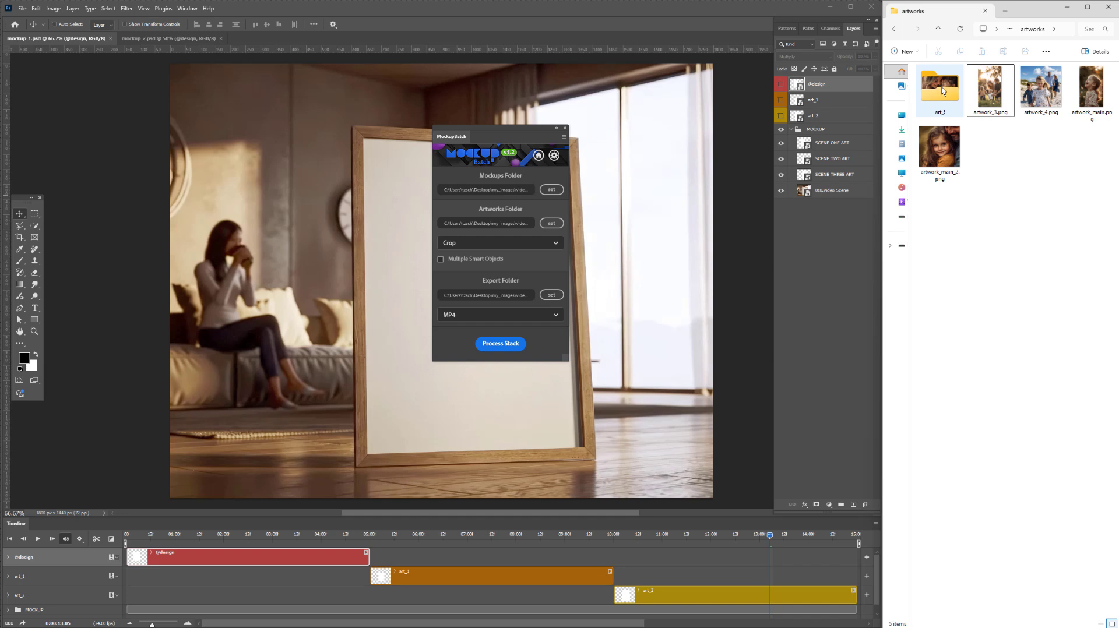
# Step: Create a second artworks subfolder named art_2 and move artwork_3.png and artwork_4.png into it
pyautogui.click(903, 53)
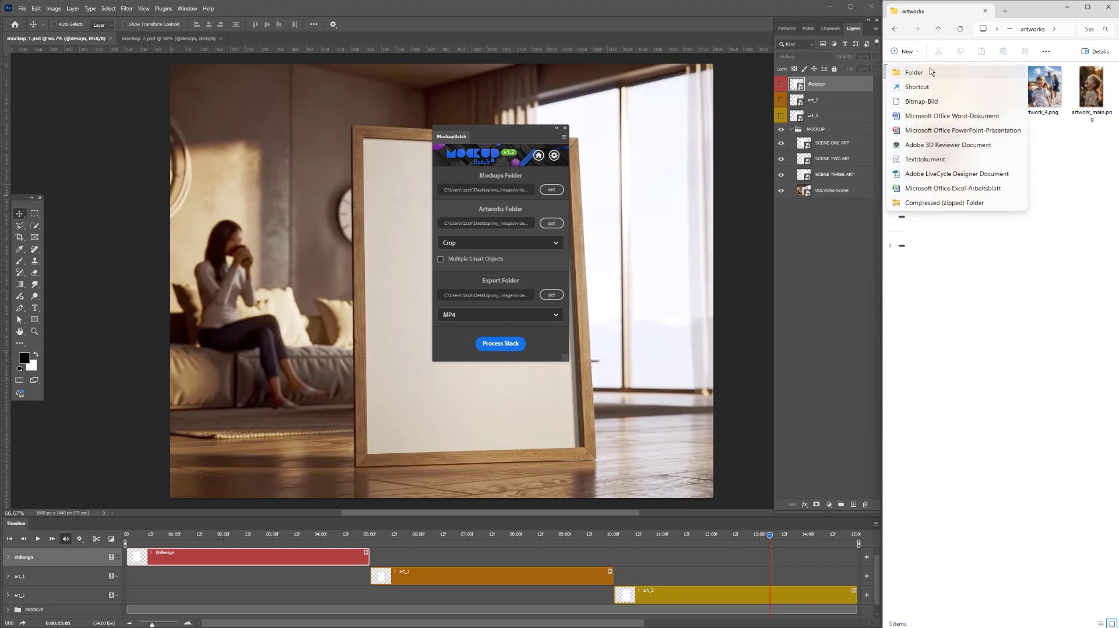
pyautogui.click(931, 72)
pyautogui.write('art_2')
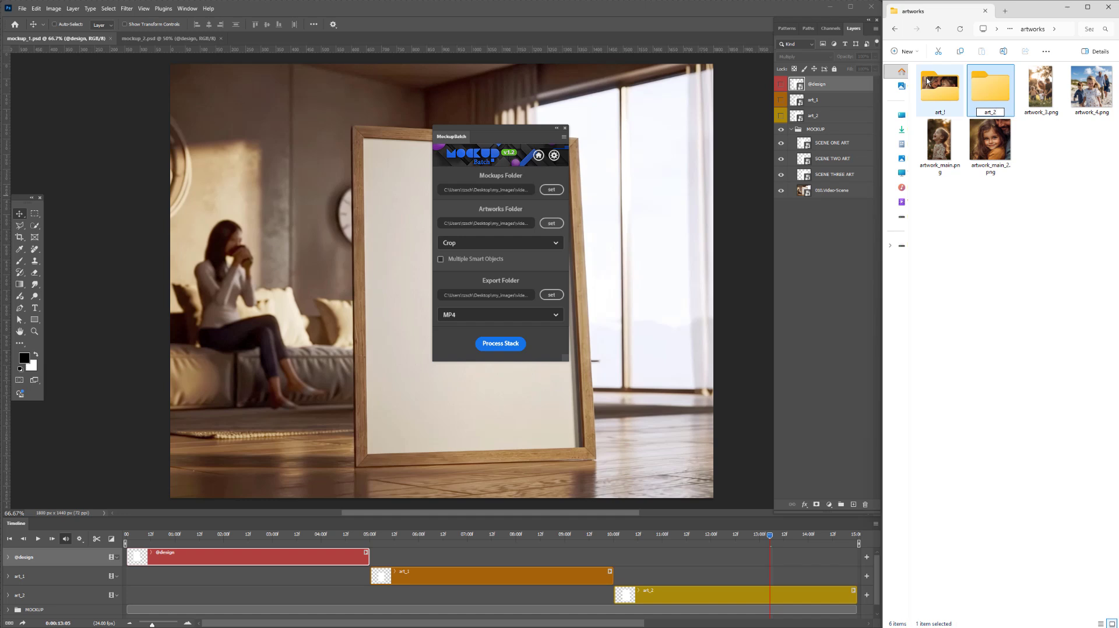
pyautogui.press('Return')
pyautogui.click(1046, 101)
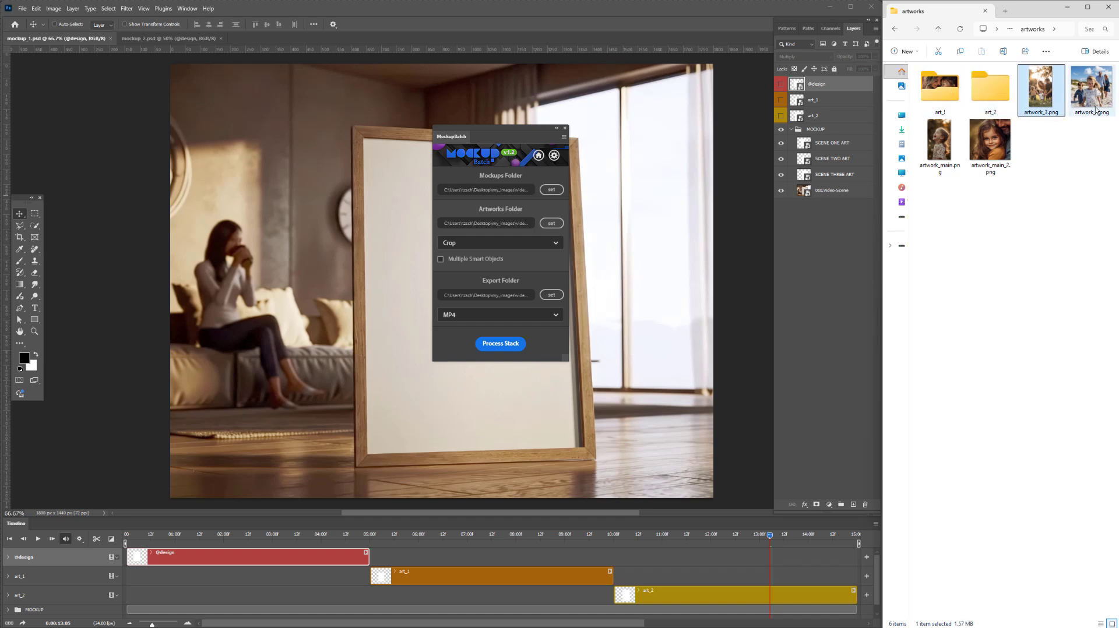
pyautogui.keyDown('ctrl'); pyautogui.click(1095, 107); pyautogui.keyUp('ctrl')
pyautogui.moveTo(1051, 97); pyautogui.dragTo(995, 78)
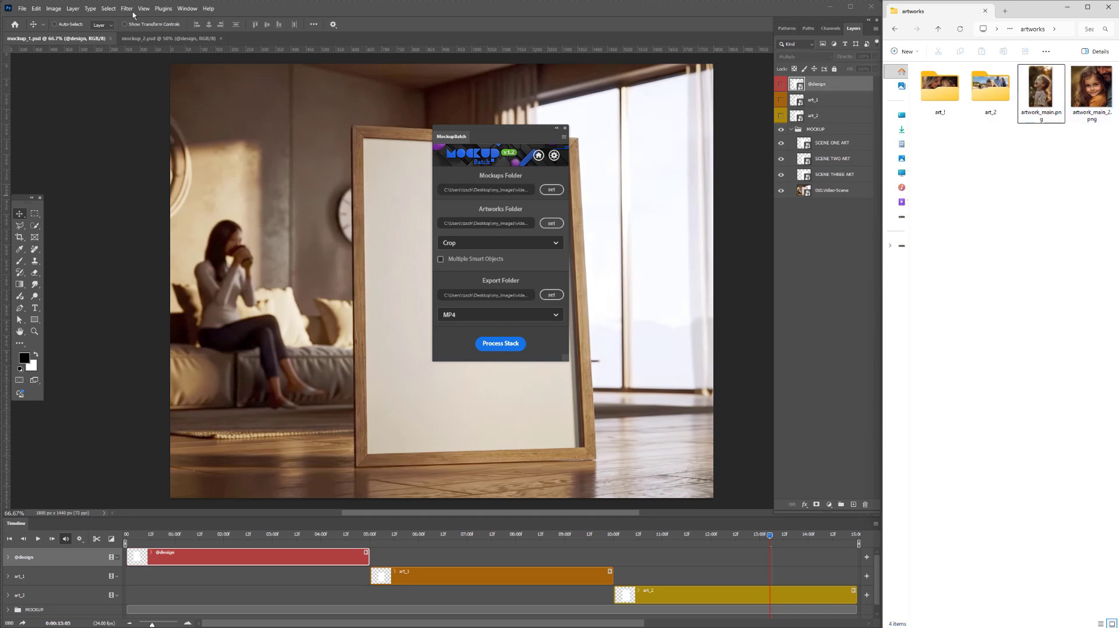
# Step: Close the mockup_1.psd and mockup_2.psd documents in Photoshop
pyautogui.click(111, 38)
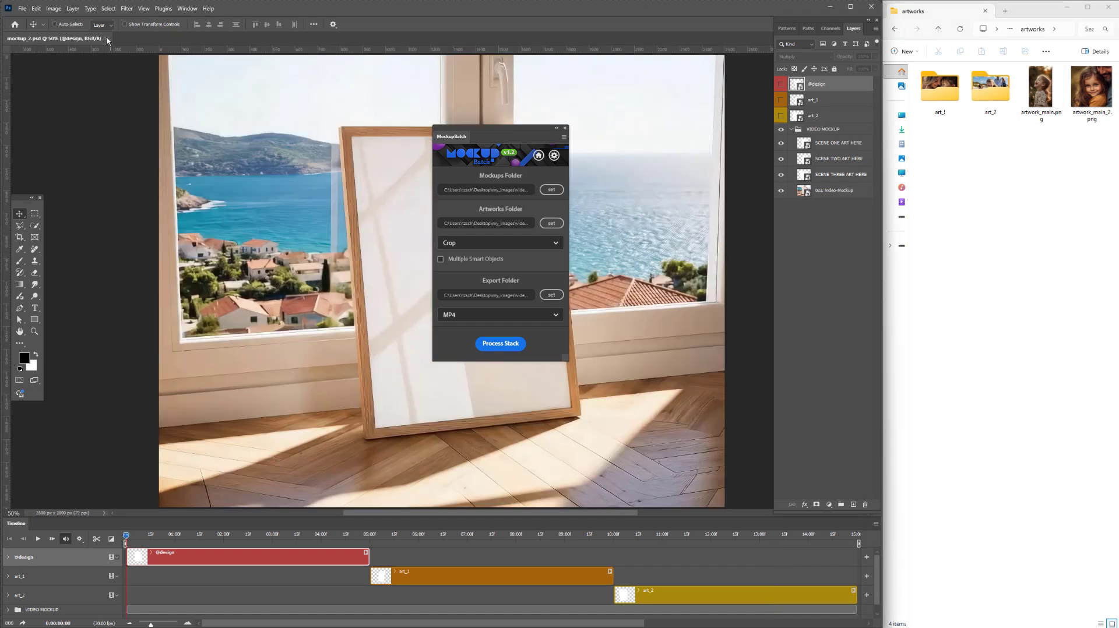
pyautogui.click(107, 40)
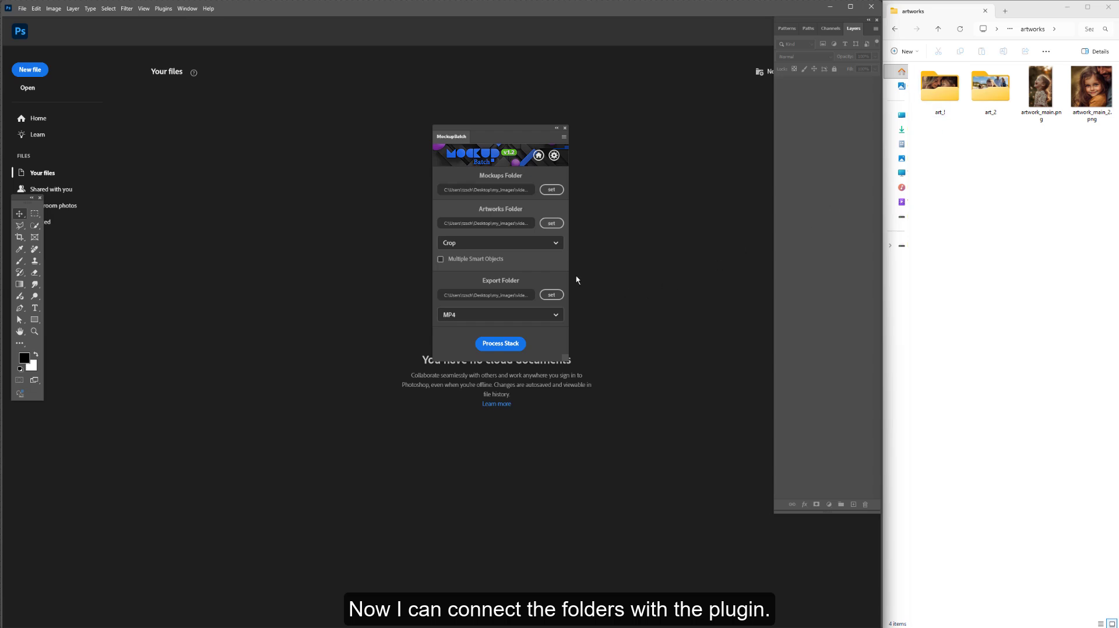
# Step: Set the MockupBatch mockups folder to the mockups folder inside my_images\video_export - multible
pyautogui.click(552, 190)
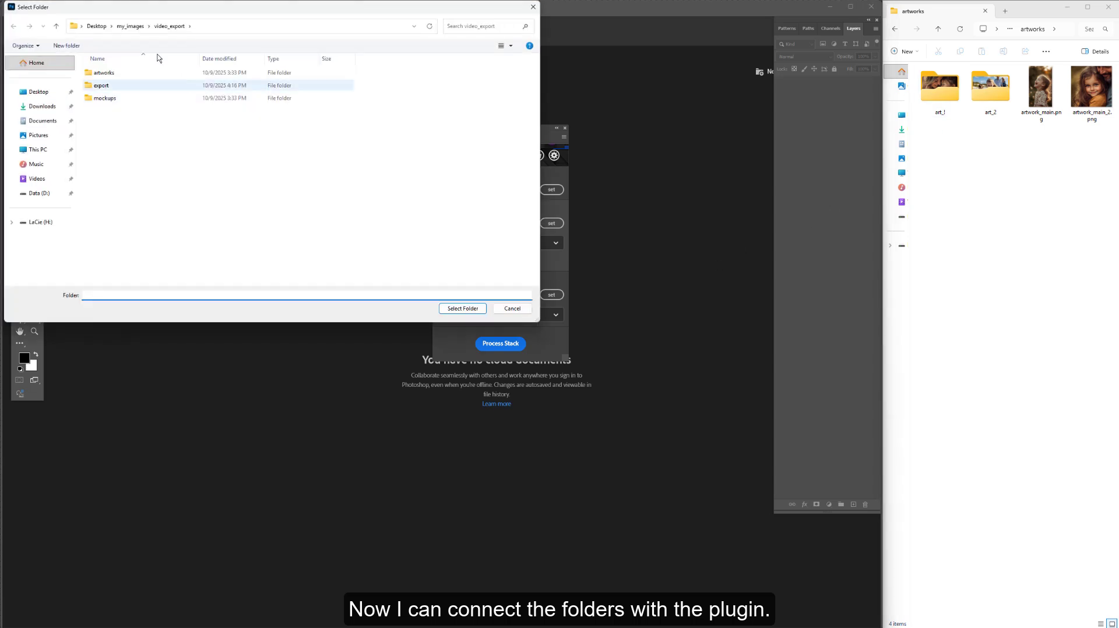
pyautogui.click(142, 27)
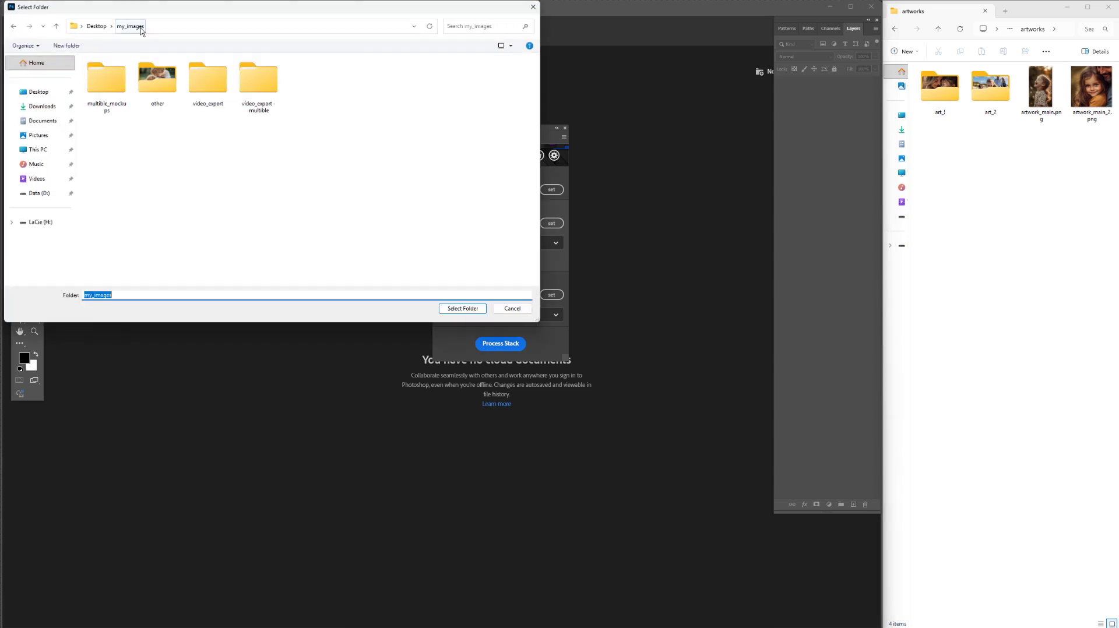
pyautogui.doubleClick(256, 82)
pyautogui.click(108, 100)
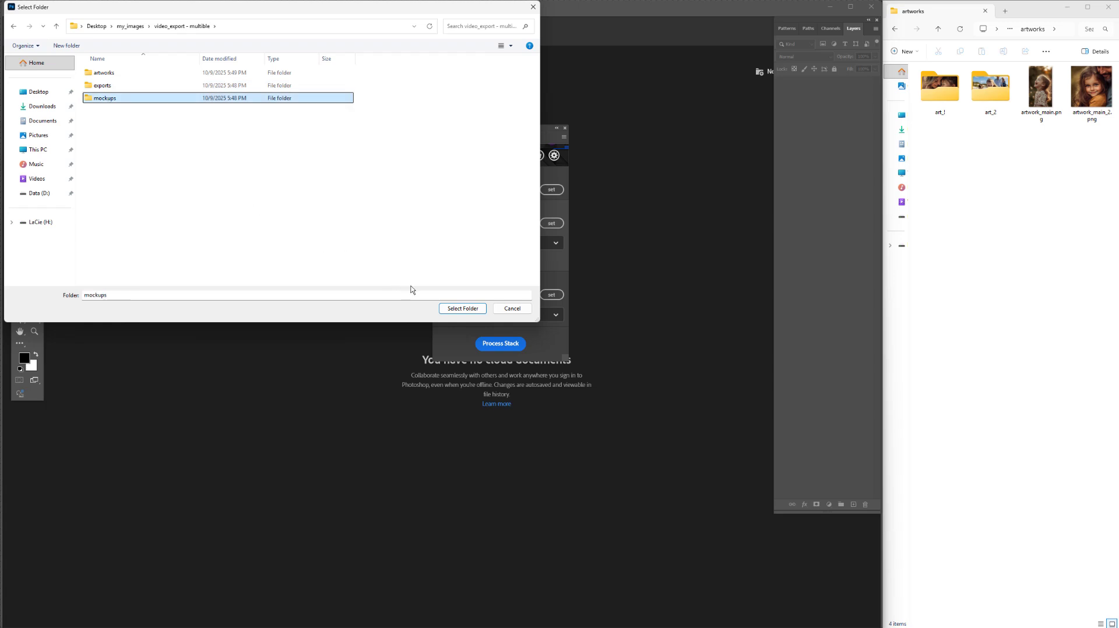
pyautogui.click(450, 310)
# Step: Set the MockupBatch artworks folder to the artworks folder inside video_export - multible
pyautogui.click(507, 225)
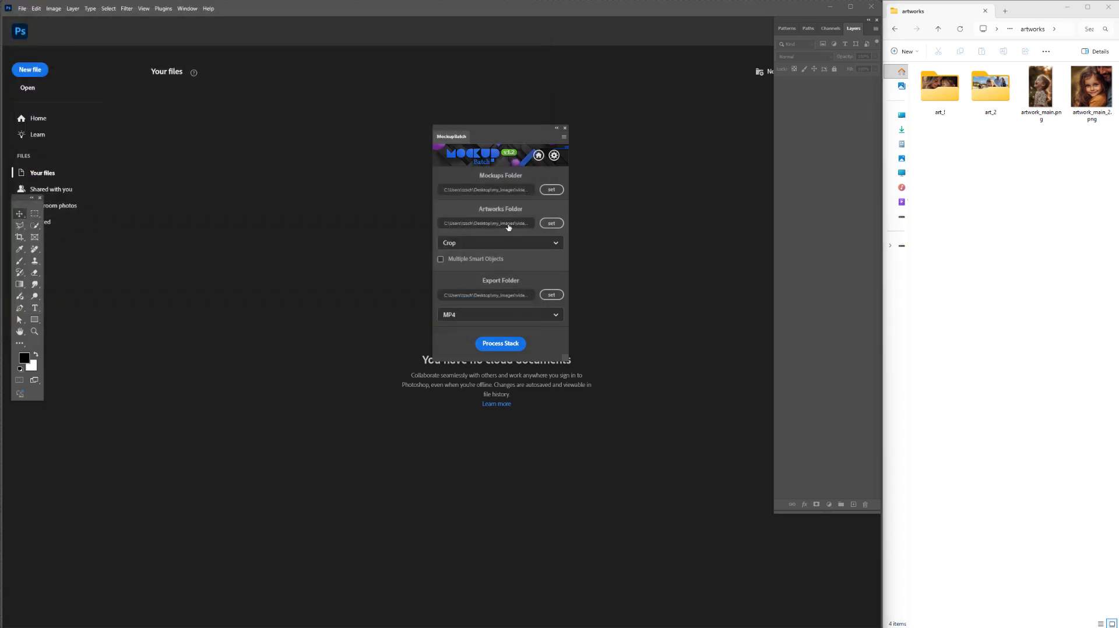
pyautogui.click(185, 26)
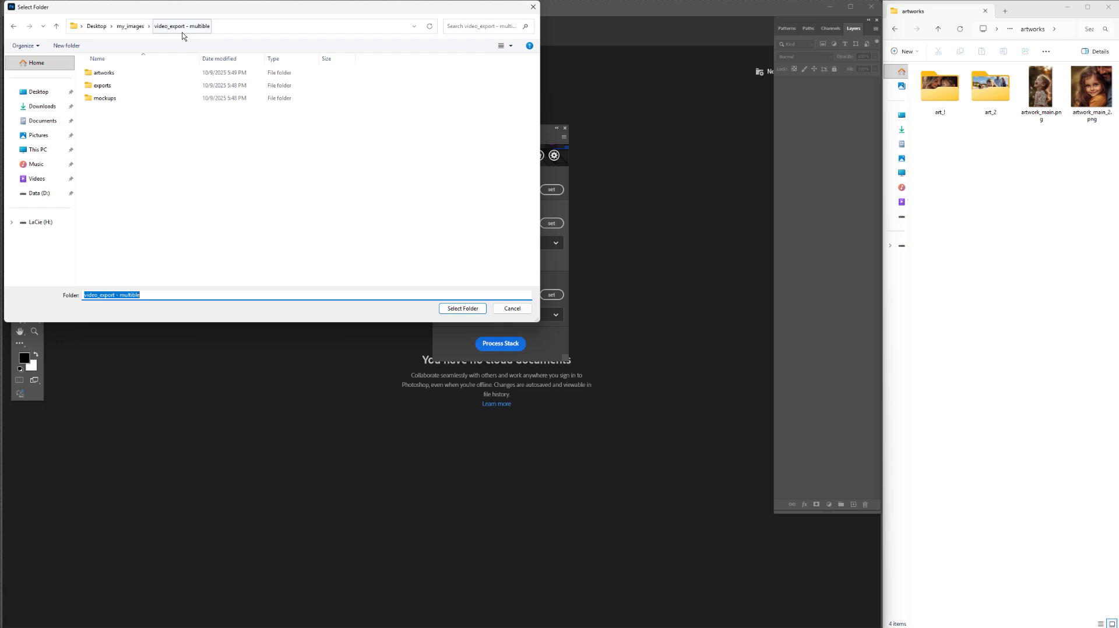
pyautogui.click(106, 74)
pyautogui.click(474, 309)
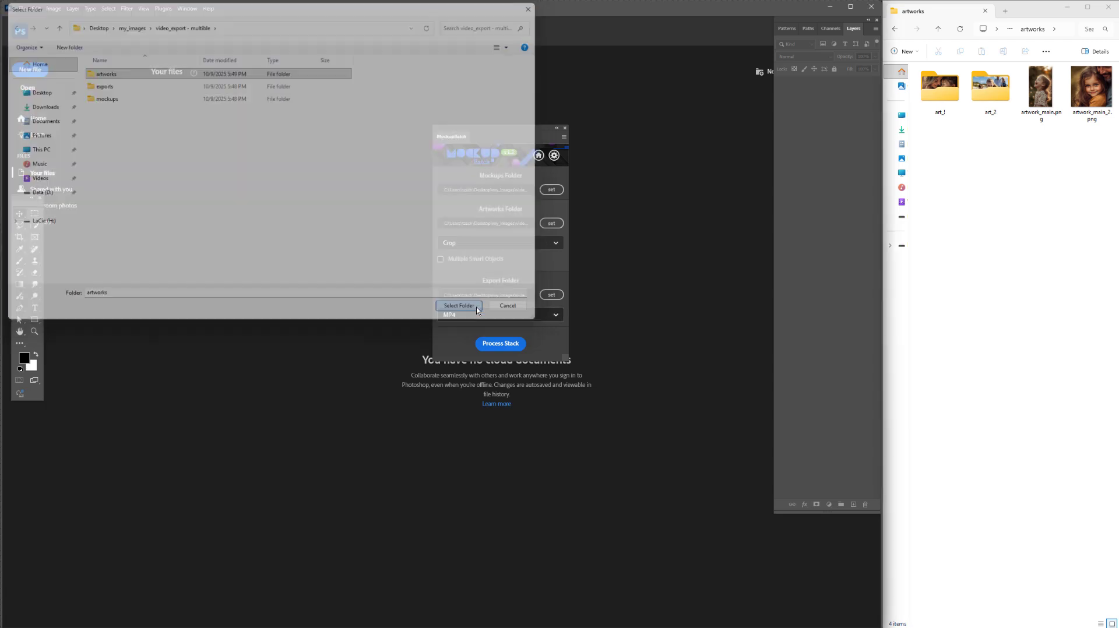
# Step: Open the export folder selection and correct the name of the first artworks subfolder to art_1
pyautogui.click(509, 296)
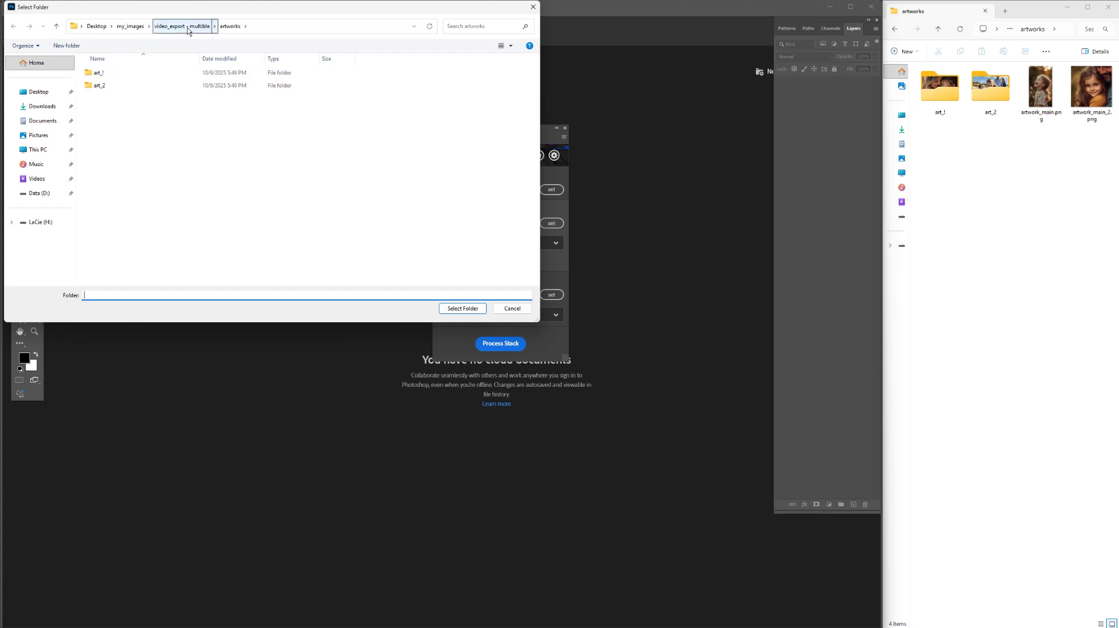
pyautogui.click(104, 77)
pyautogui.click(103, 75)
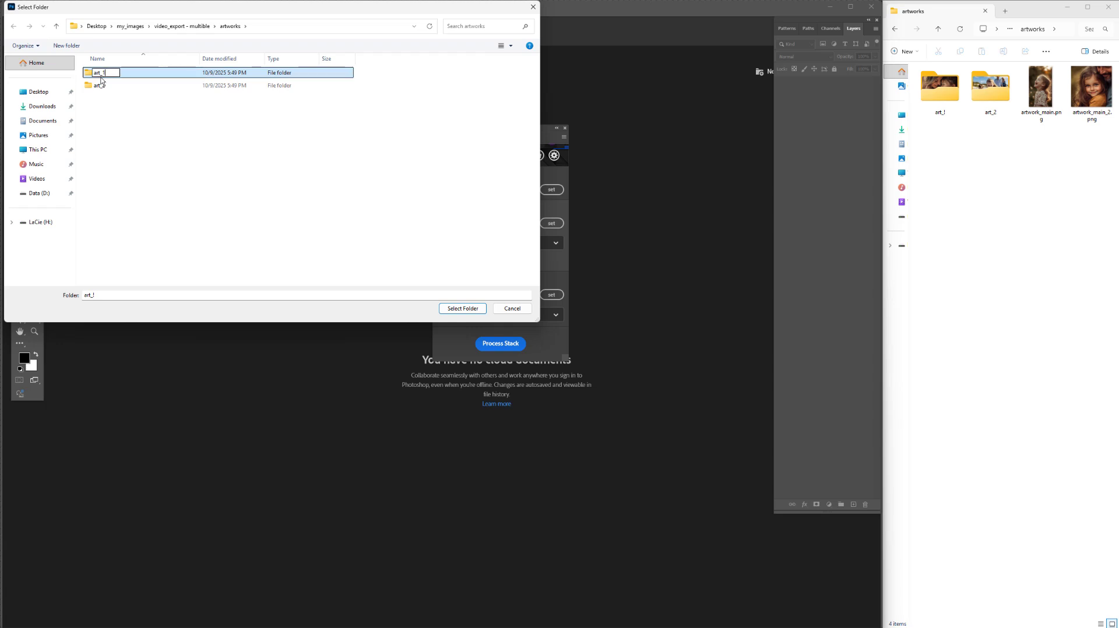
pyautogui.write('1')
pyautogui.press('Return')
# Step: Set the MockupBatch export folder to the exports folder inside video_export - multible
pyautogui.click(201, 27)
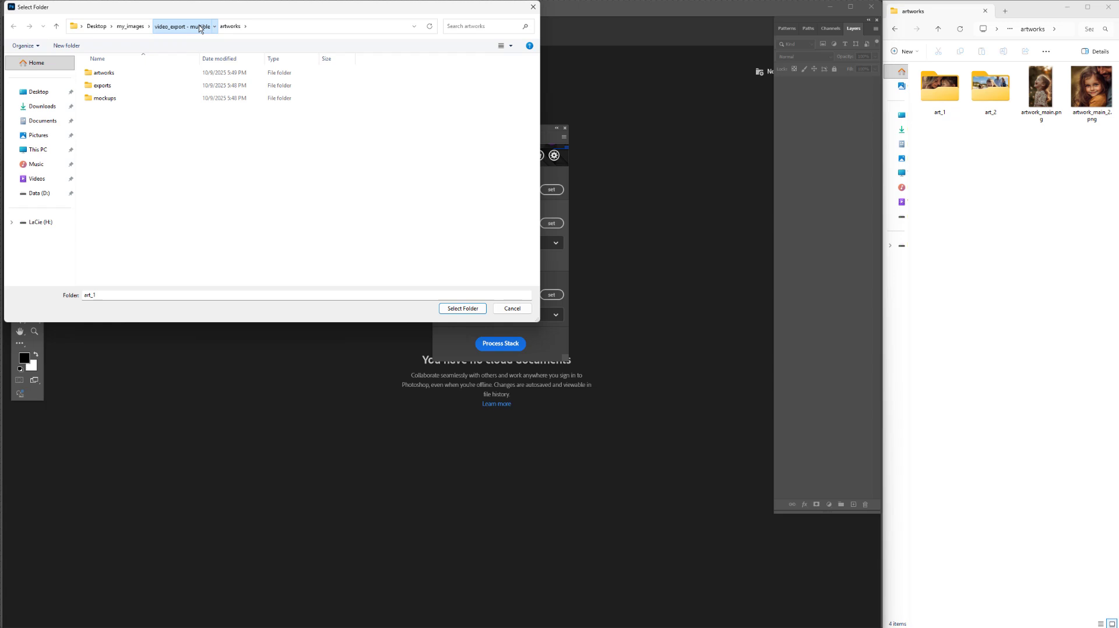
pyautogui.click(110, 86)
pyautogui.click(463, 308)
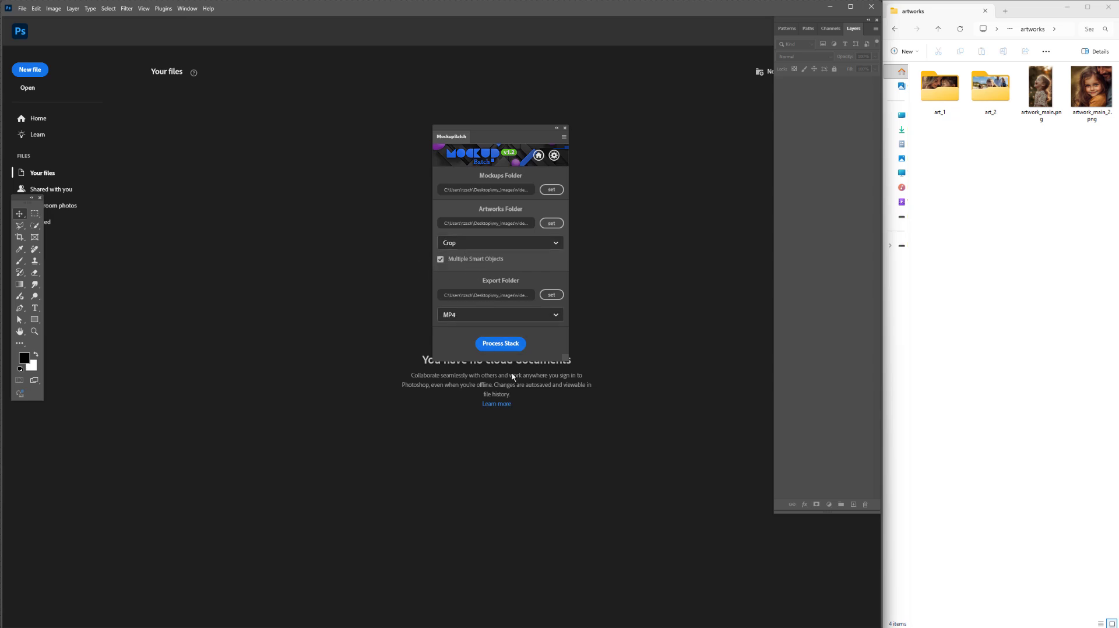
# Step: Process the stack as MP4 with Multiple Smart Objects enabled, and open the exports folder in File Explorer
pyautogui.click(501, 344)
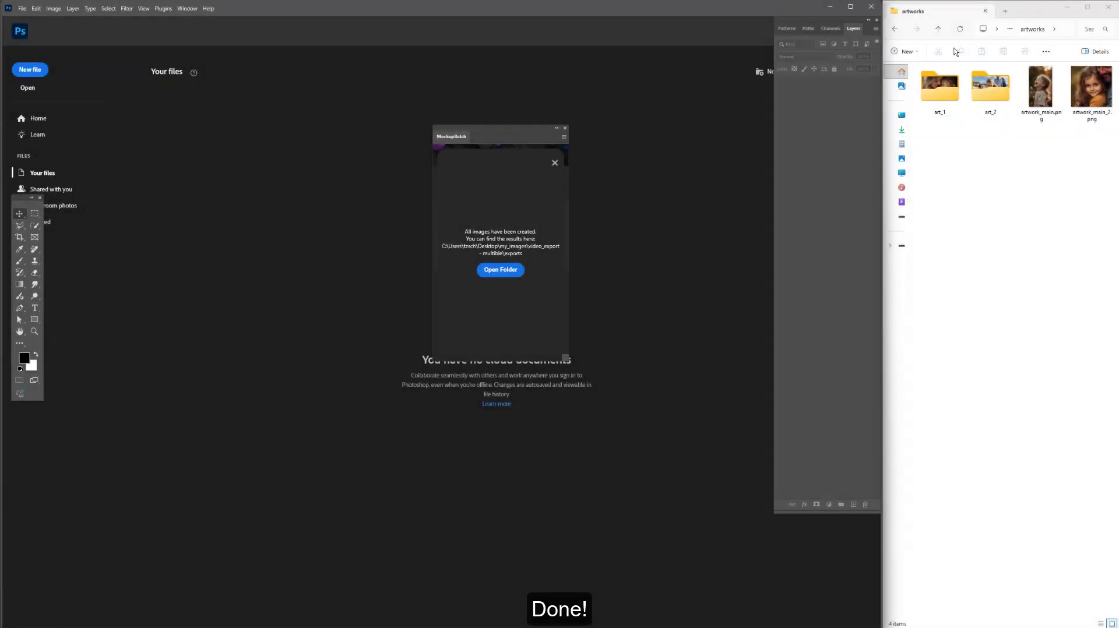
pyautogui.click(939, 29)
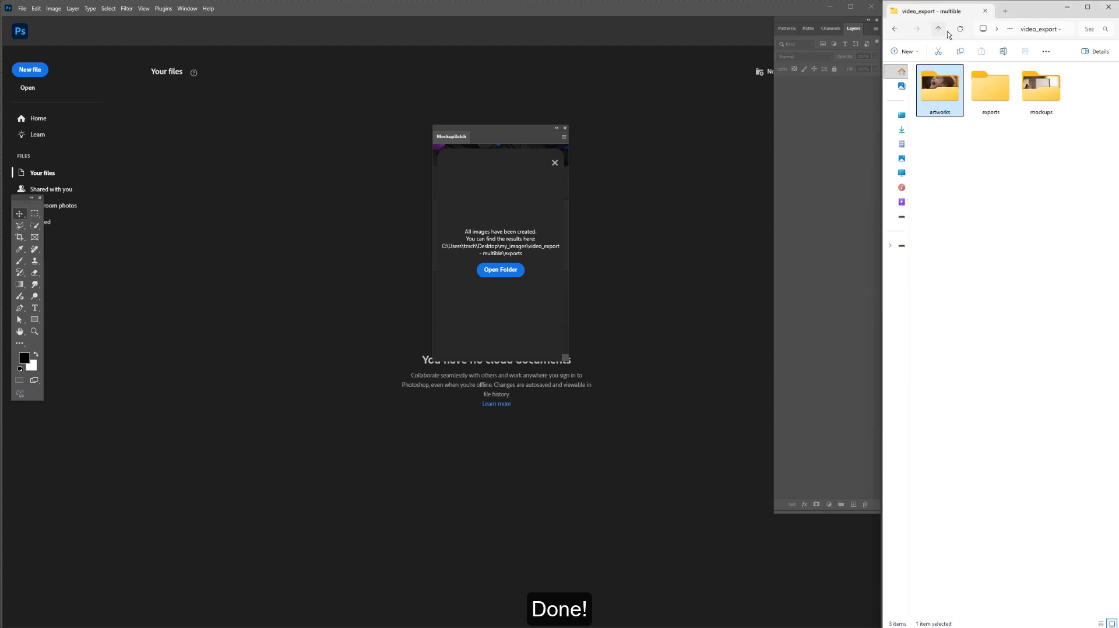
pyautogui.doubleClick(994, 100)
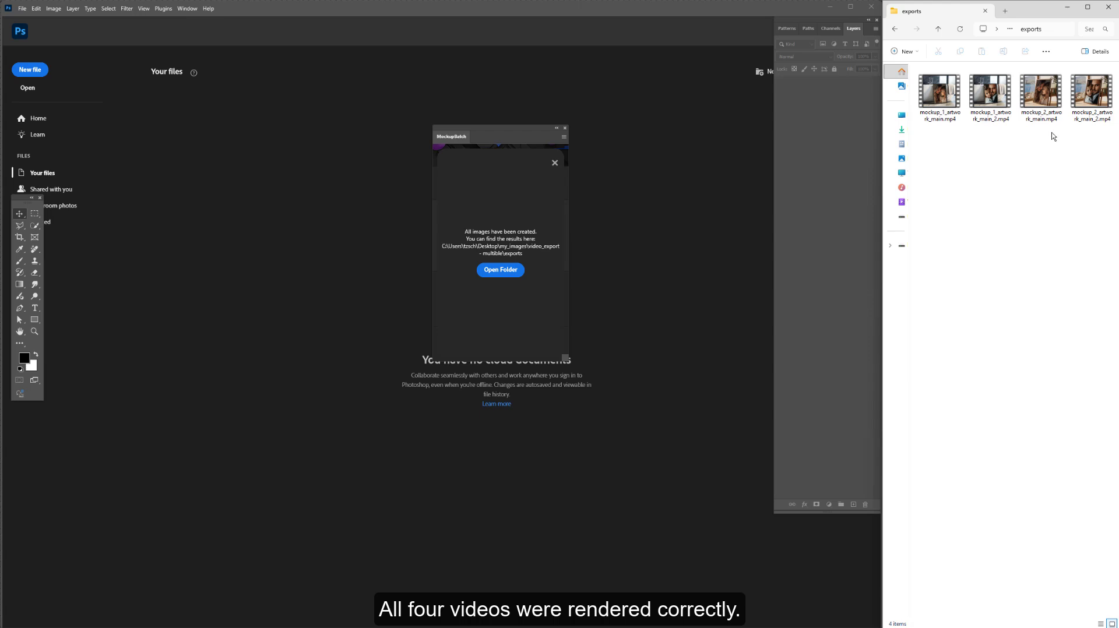
# Step: Play the rendered videos mockup_1_artwork_main.mp4 and mockup_2_artwork_main.mp4 to check the replaced artworks
pyautogui.doubleClick(946, 95)
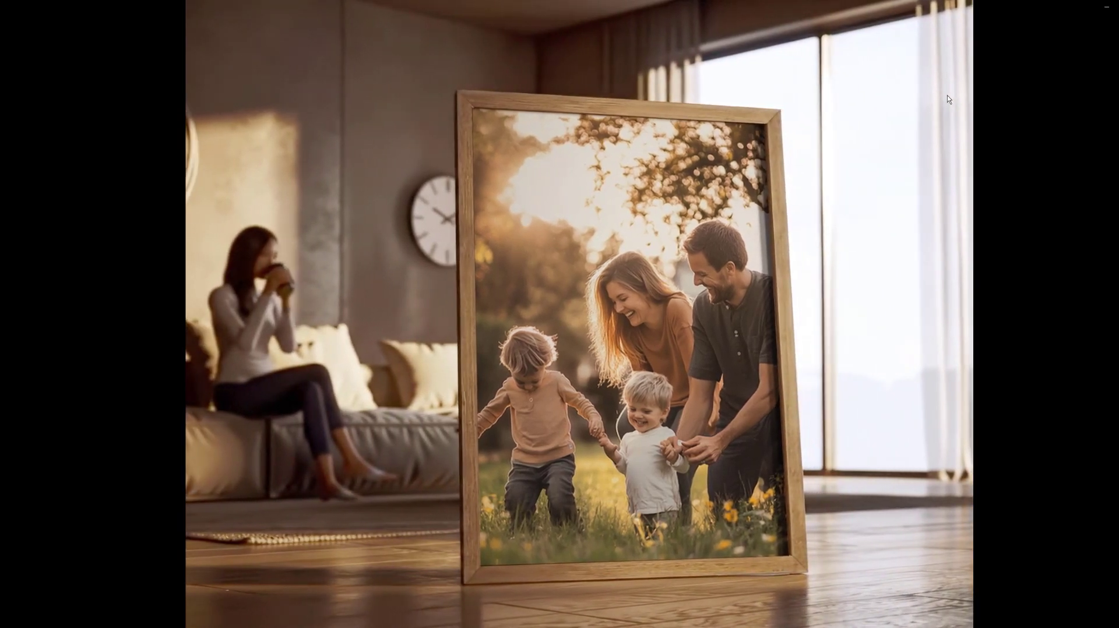
pyautogui.moveTo(938, 97)
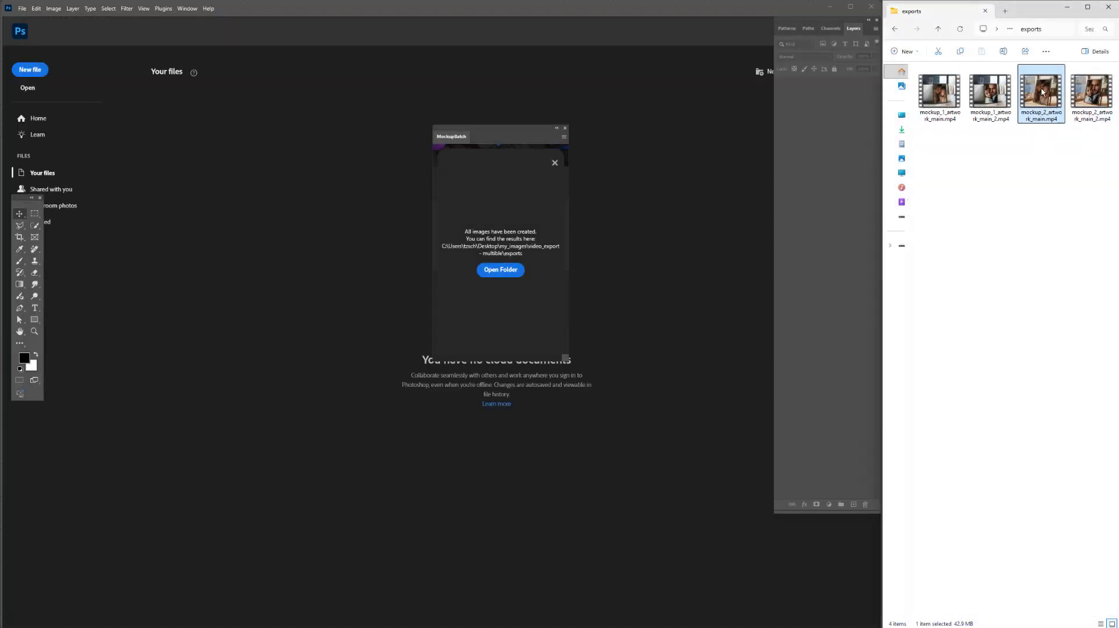
pyautogui.doubleClick(1042, 92)
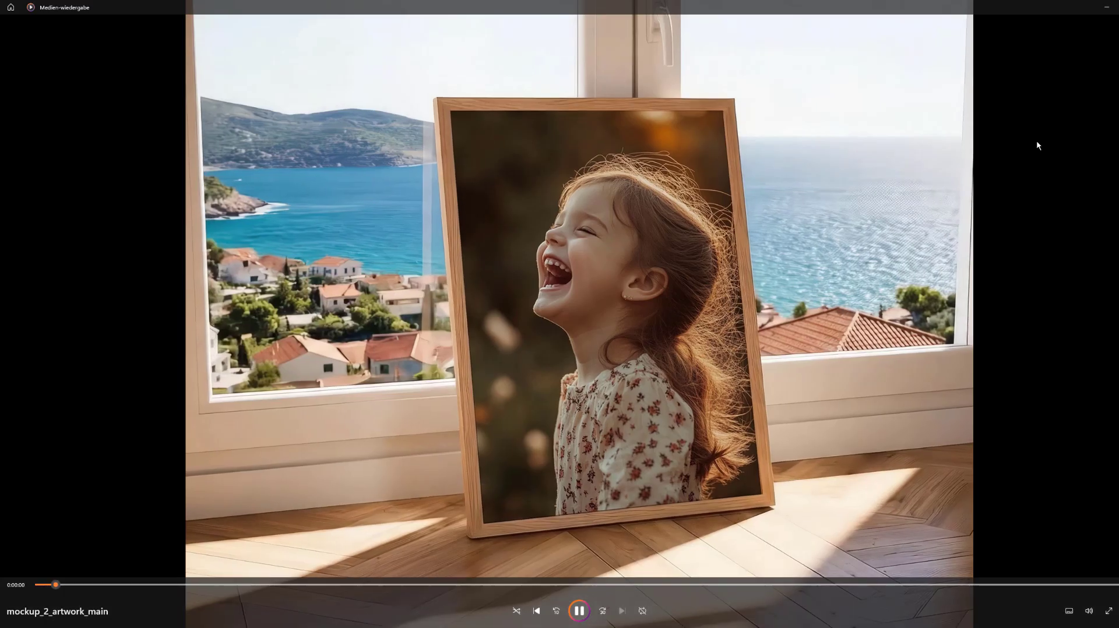